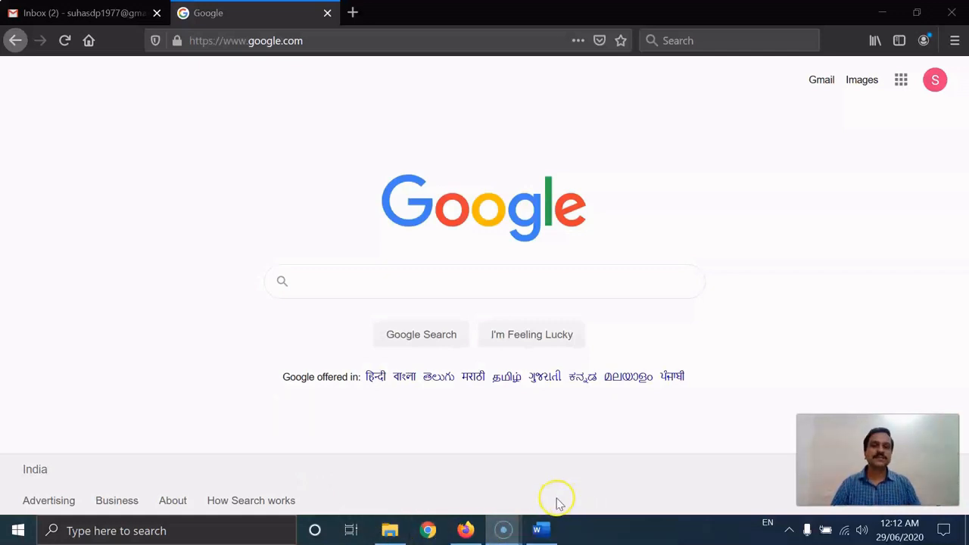
# - Switch to the Forms contents document in Word and review the General Knowledge quiz's title, Roll No and Name fields, and questions
pyautogui.click(541, 531)
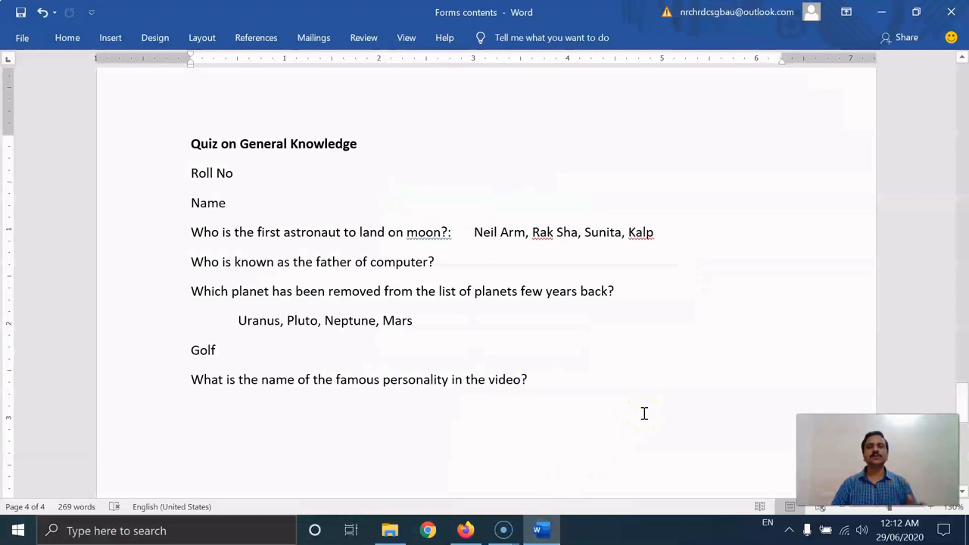
pyautogui.tripleClick(255, 143)
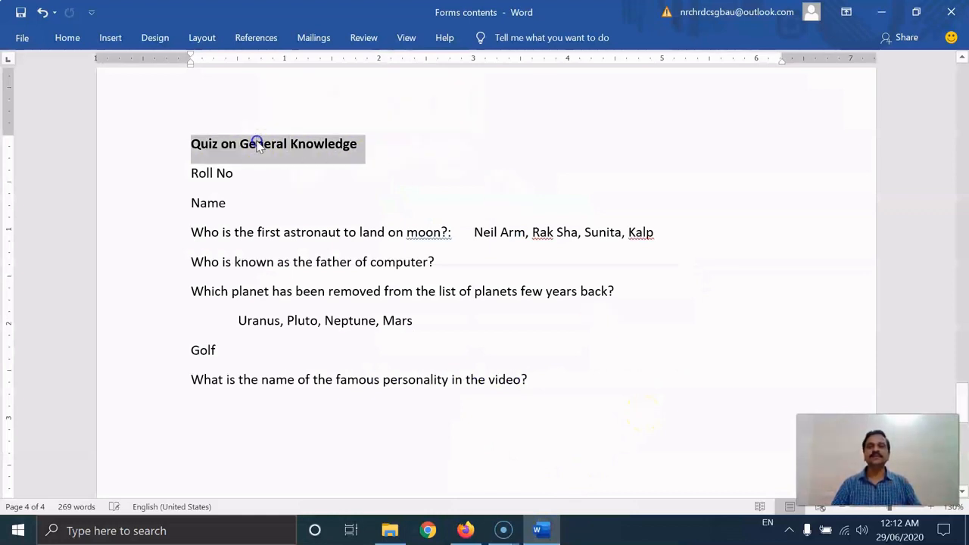
pyautogui.click(401, 154)
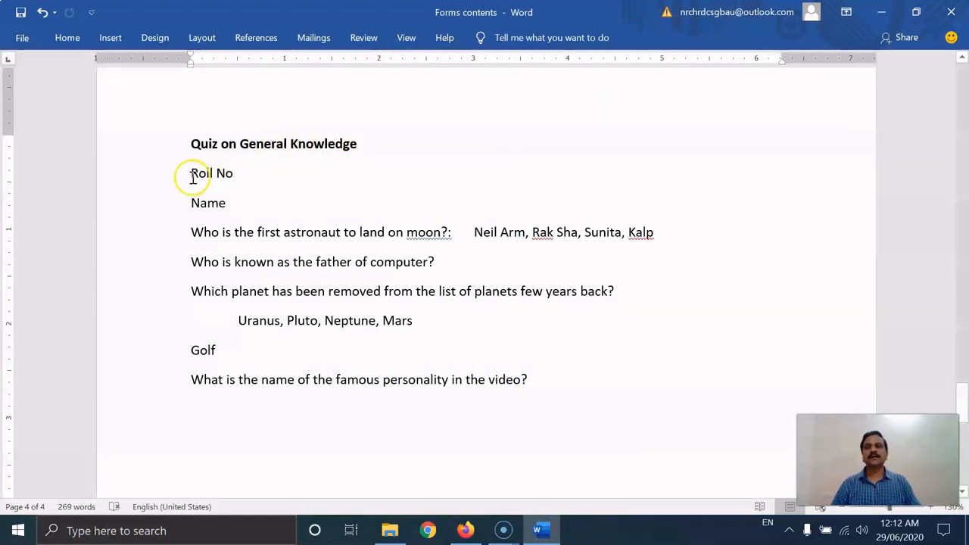
pyautogui.moveTo(193, 177); pyautogui.dragTo(249, 199)
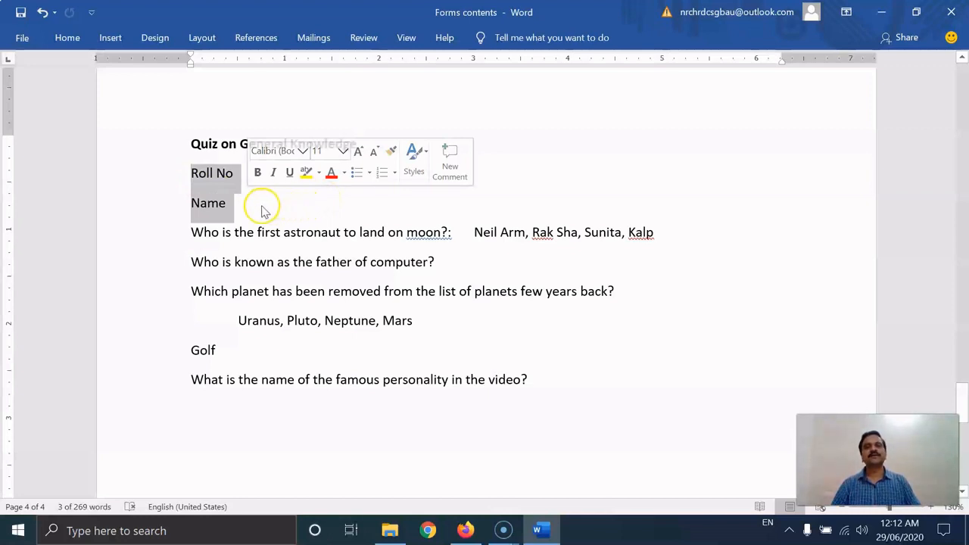
pyautogui.click(262, 209)
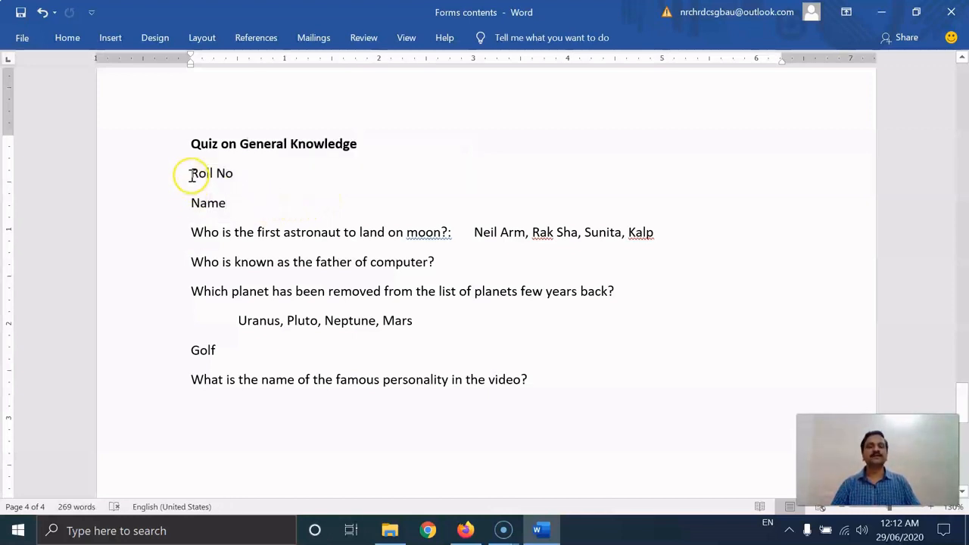
pyautogui.moveTo(191, 176); pyautogui.dragTo(239, 203)
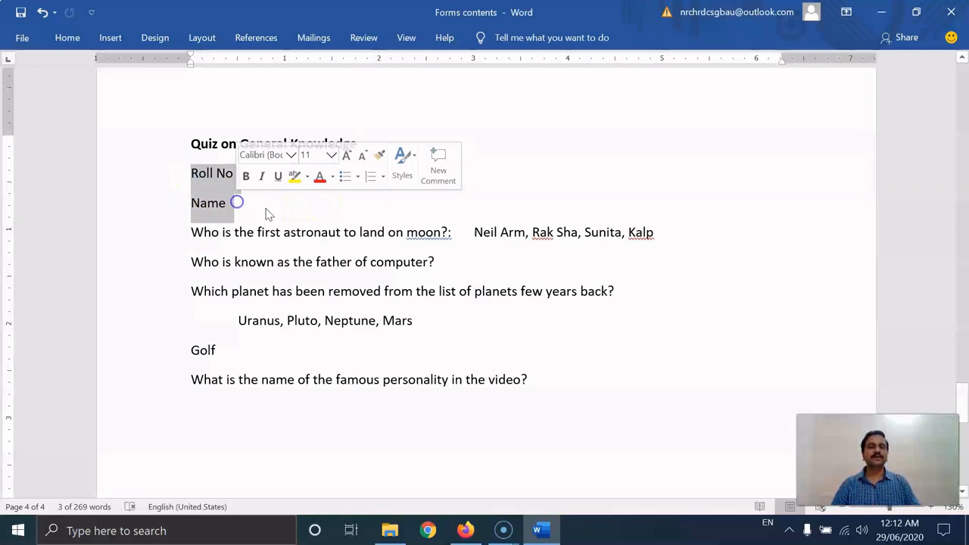
pyautogui.click(395, 234)
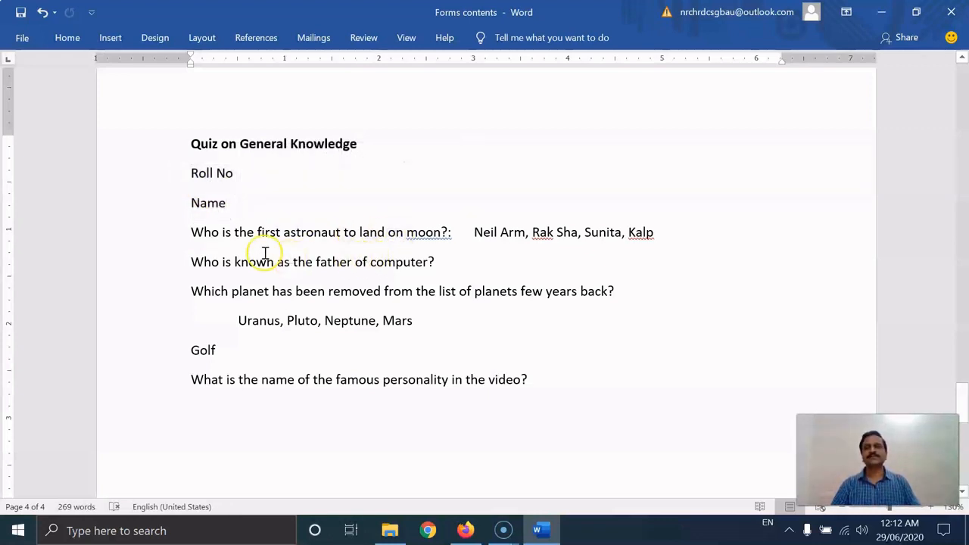
pyautogui.moveTo(192, 233); pyautogui.dragTo(567, 386)
pyautogui.click(446, 266)
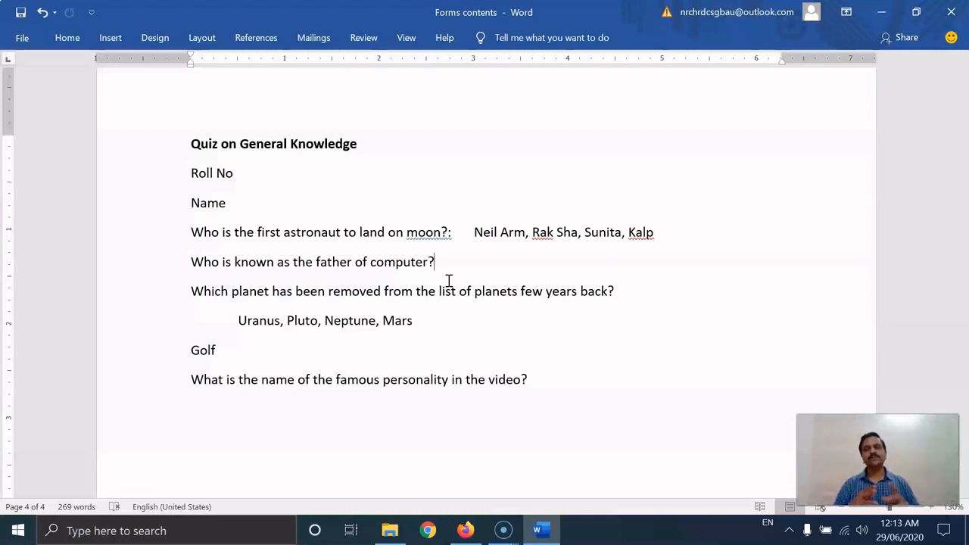
# - Switch to Firefox, search Google for "google forms" and open the Google Forms sign-in result
pyautogui.click(468, 532)
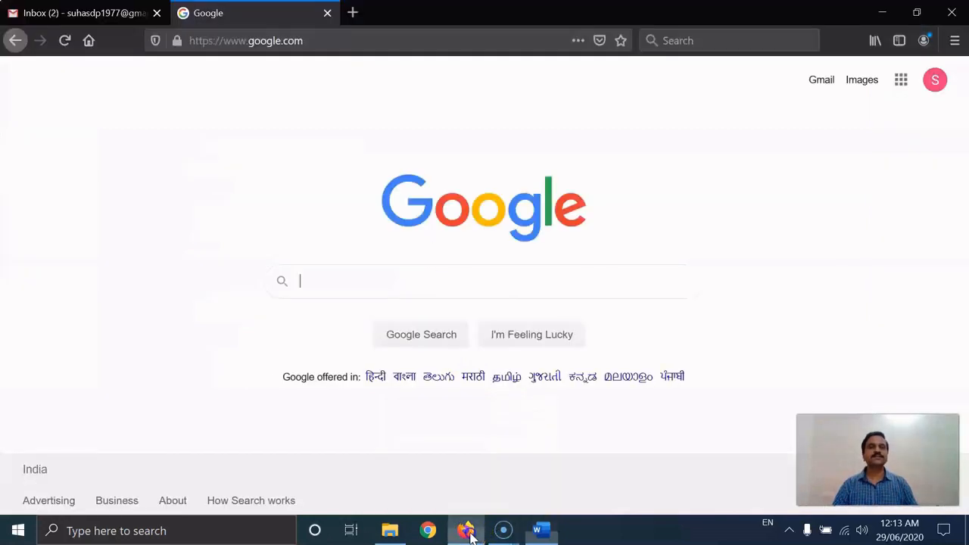
pyautogui.click(498, 279)
pyautogui.write('g')
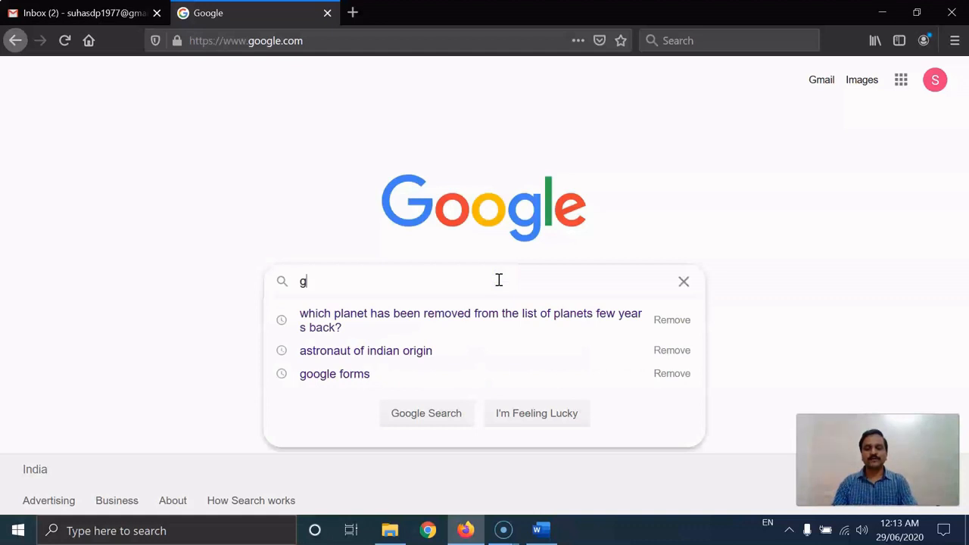
pyautogui.write('oogle forms')
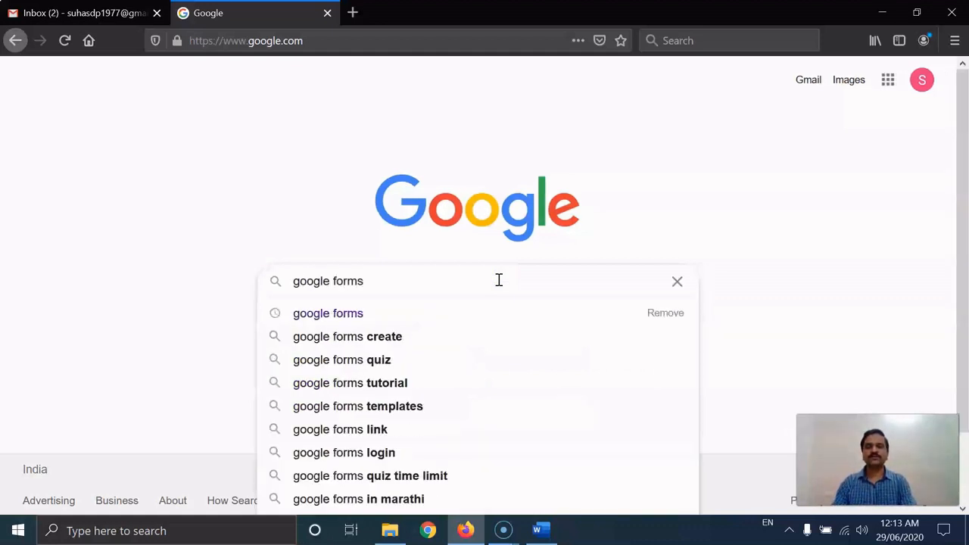
pyautogui.press('Return')
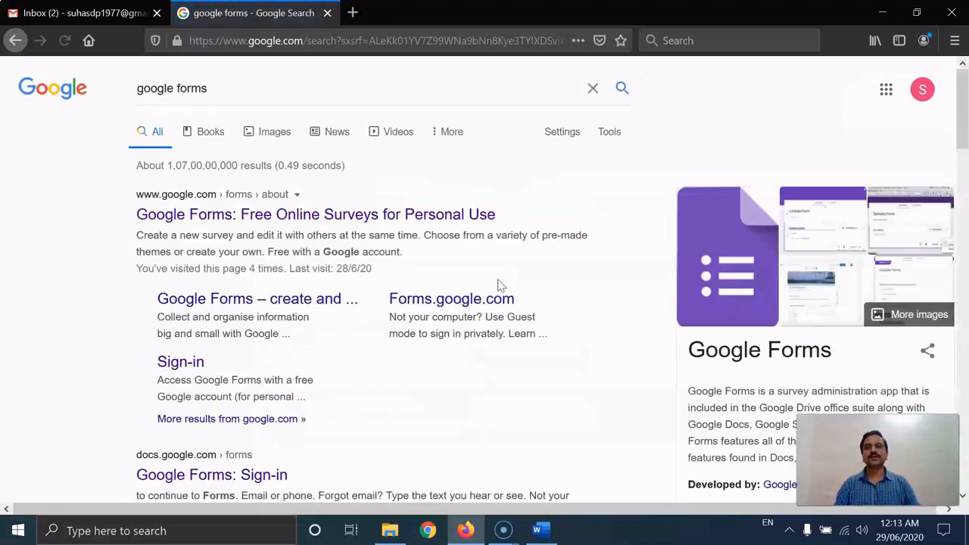
pyautogui.scroll(-3, 545, 341)
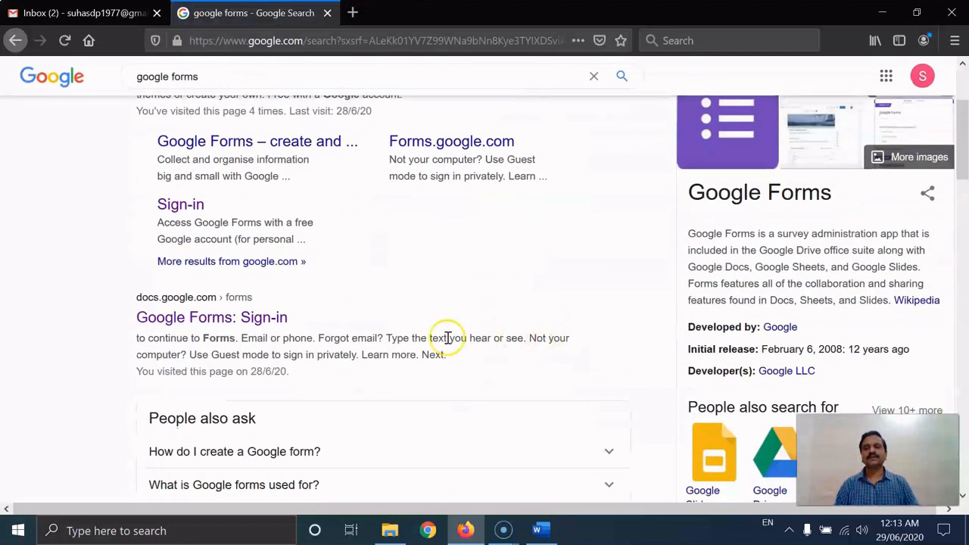
pyautogui.click(212, 323)
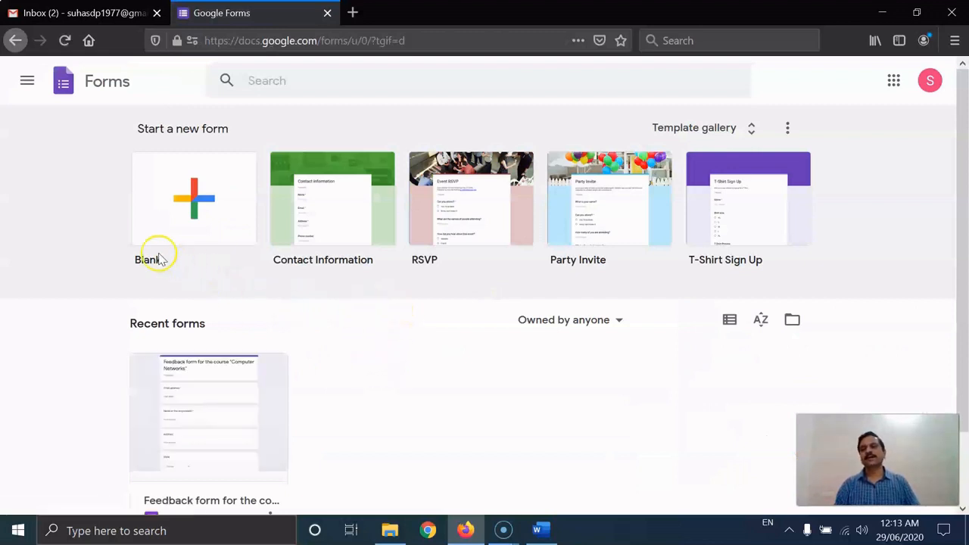
# - Create a blank form and title it "Quiz on General Knowledge"
pyautogui.click(203, 206)
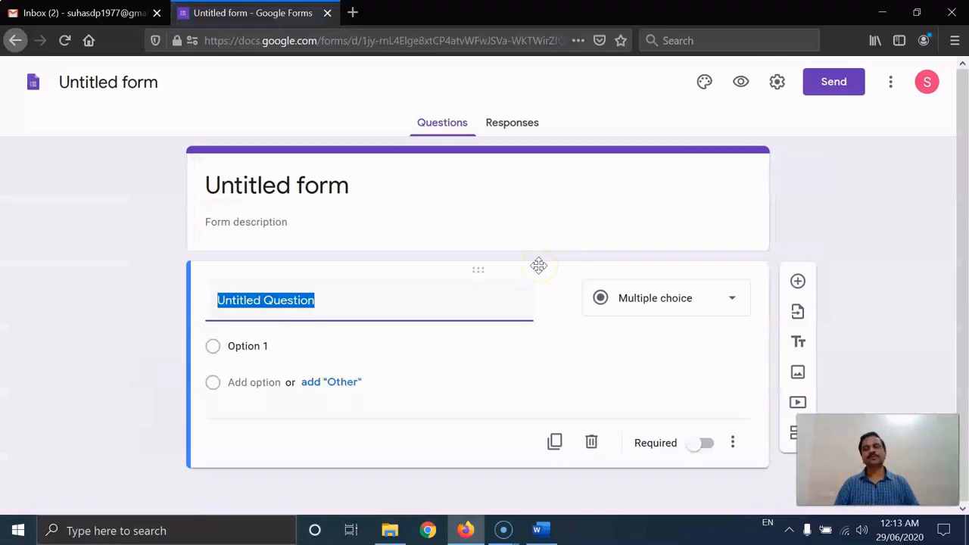
pyautogui.click(372, 190)
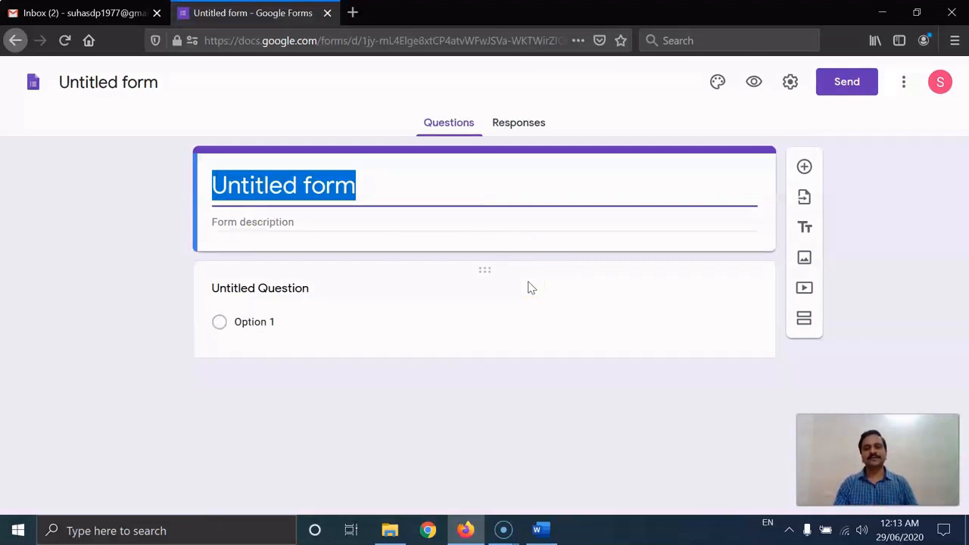
pyautogui.write('Q')
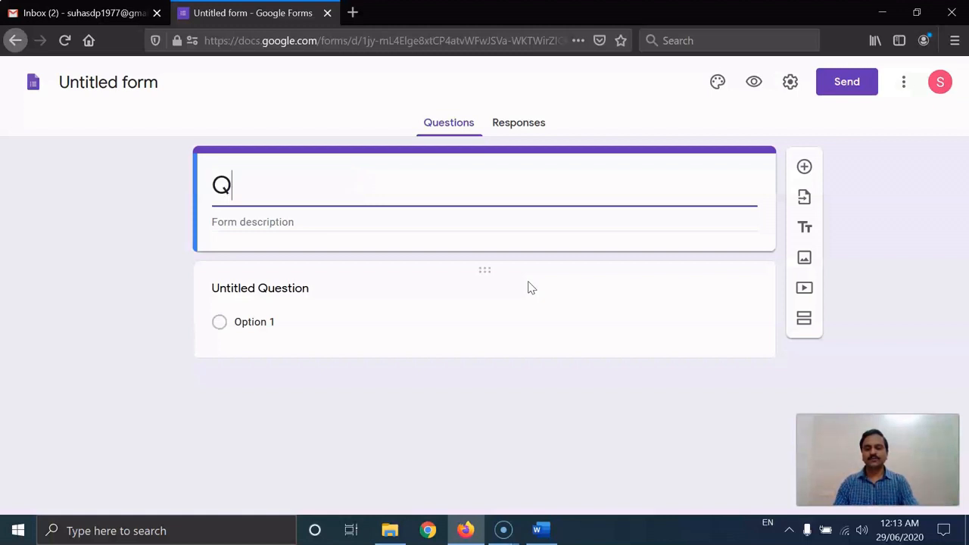
pyautogui.write('uiz on')
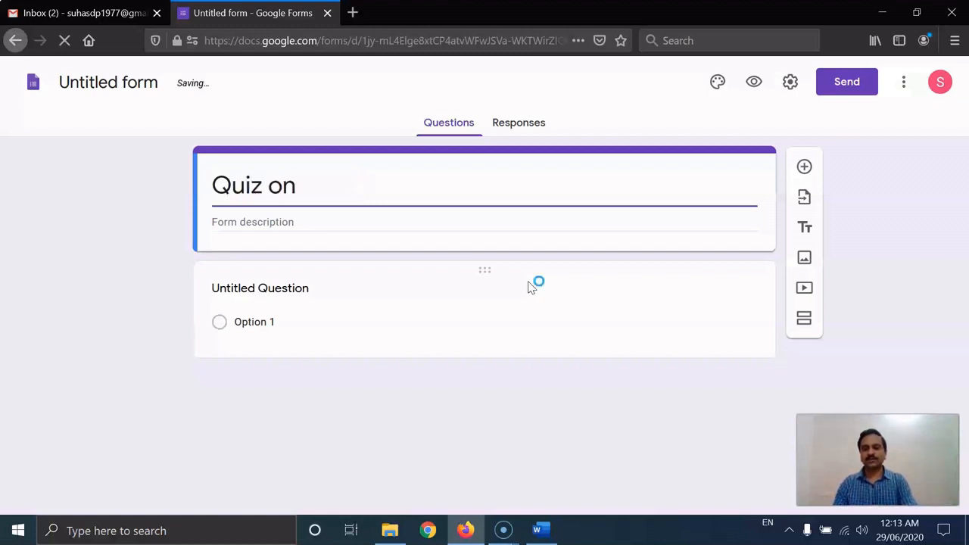
pyautogui.write(' General')
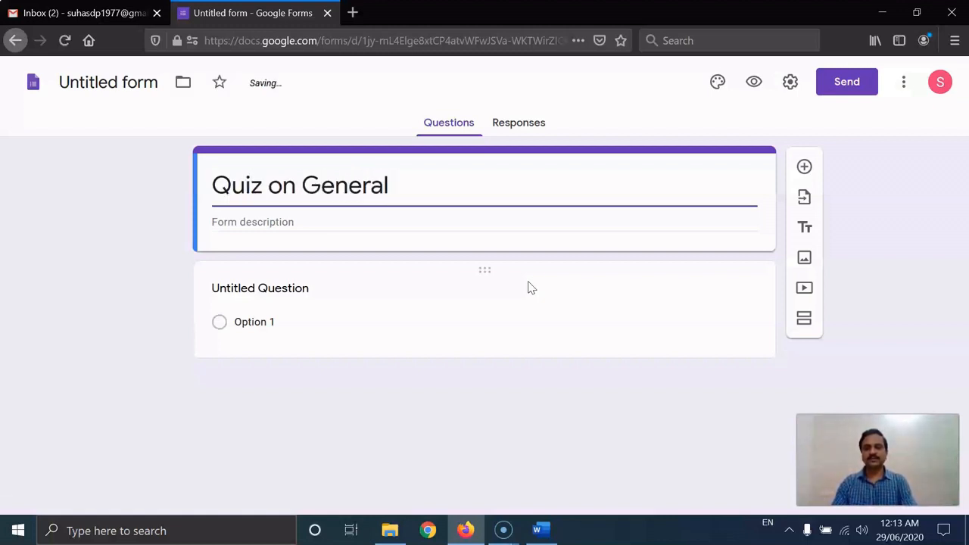
pyautogui.write(' Knowledge')
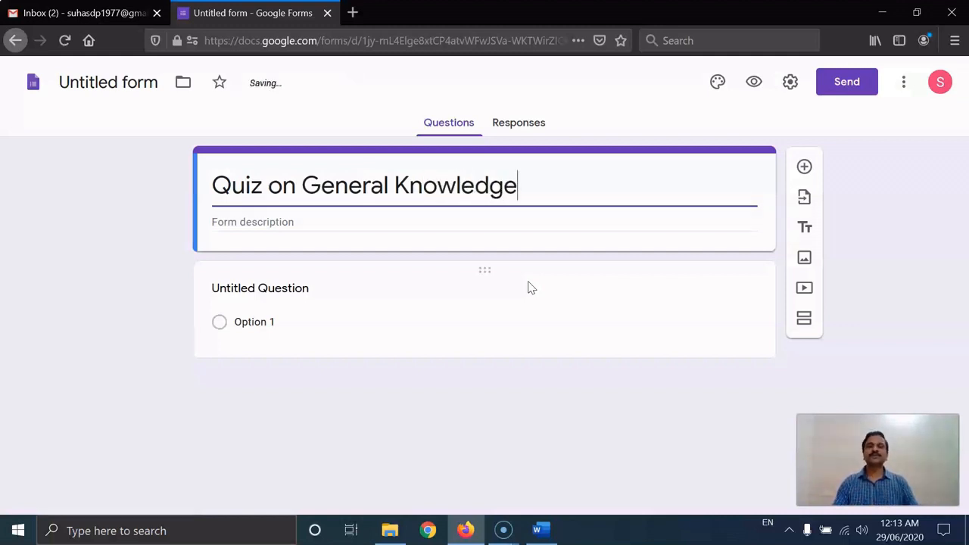
pyautogui.press('Tab')
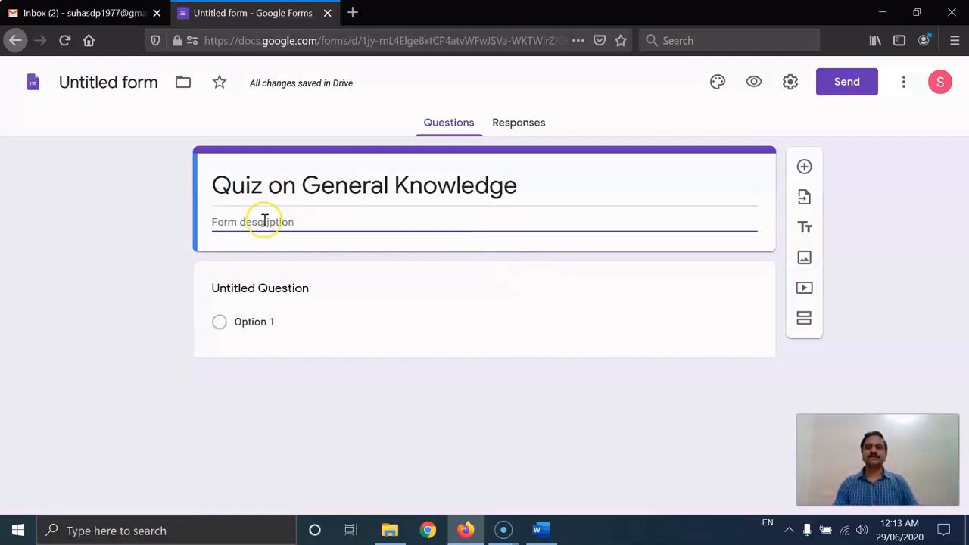
# - Name the form file "Quiz on General Knowledge" to match the form title, leaving the description empty
pyautogui.moveTo(219, 225); pyautogui.dragTo(315, 222)
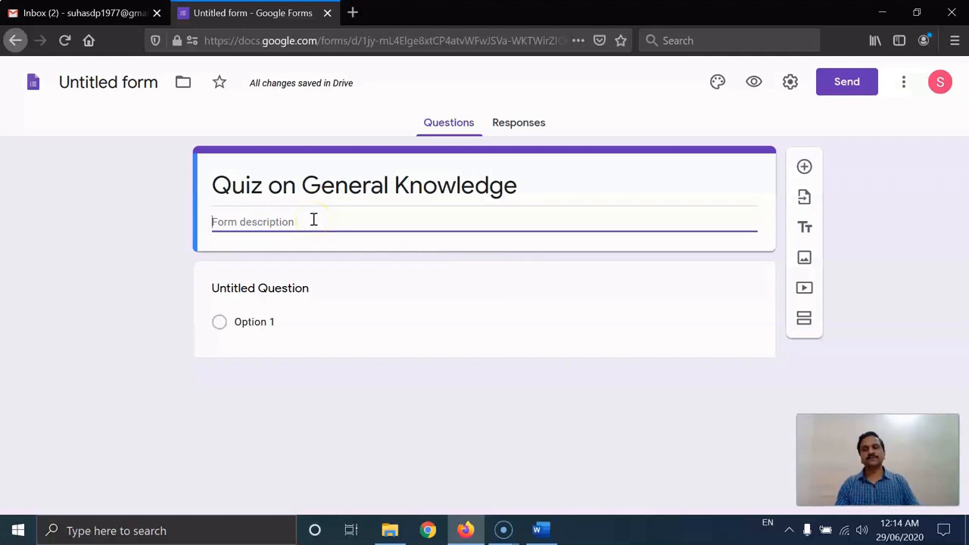
pyautogui.tripleClick(541, 192)
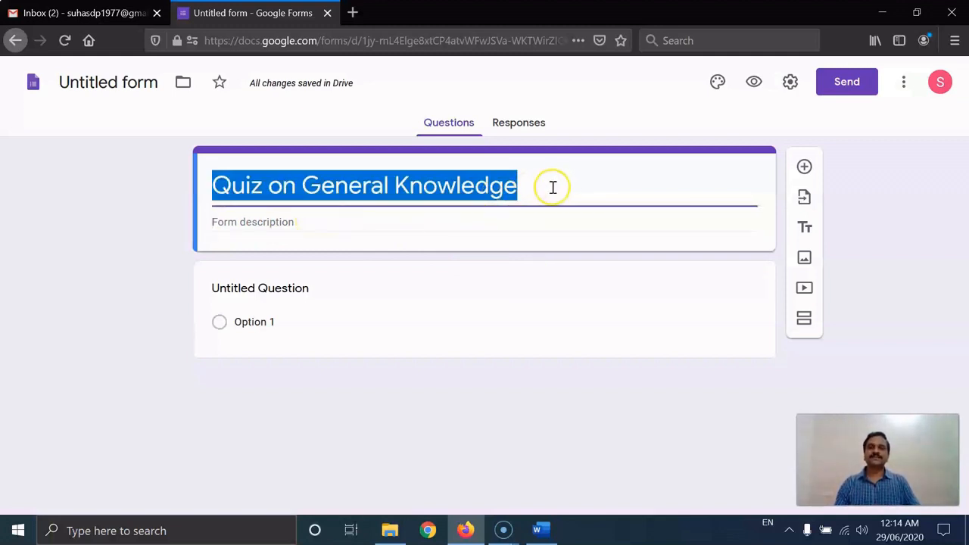
pyautogui.click(108, 87)
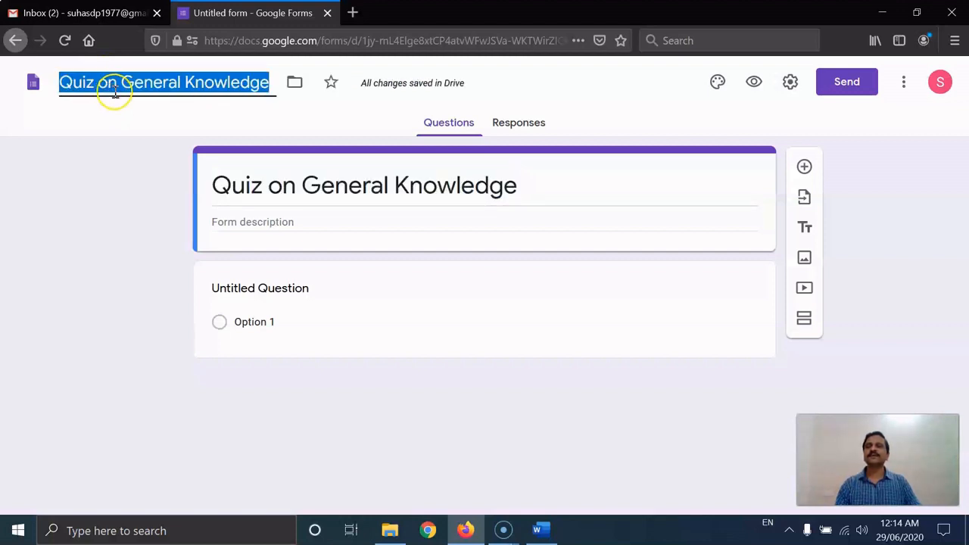
pyautogui.click(192, 79)
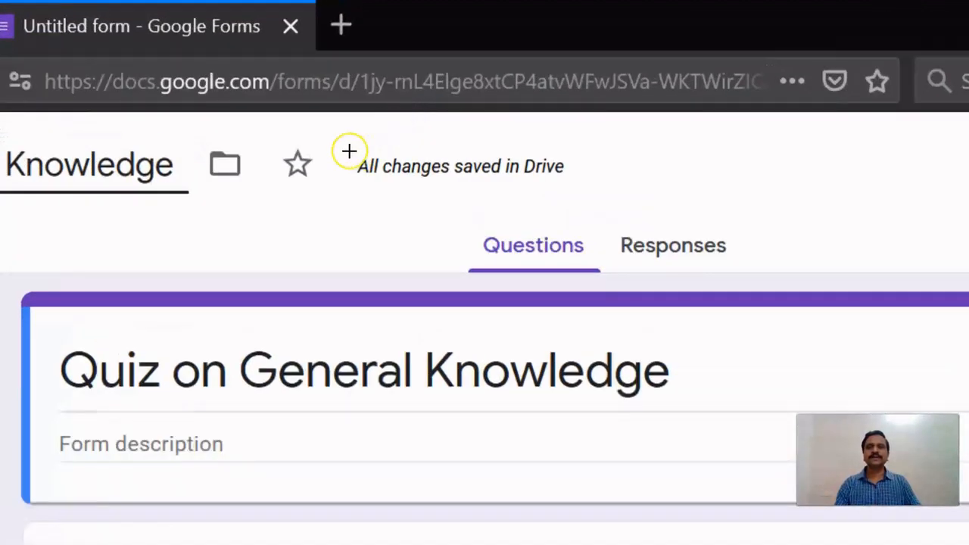
pyautogui.moveTo(350, 108)
pyautogui.mouseDown()
pyautogui.moveTo(351, 138)
pyautogui.moveTo(506, 140)
pyautogui.mouseUp()
pyautogui.moveTo(560, 192)
pyautogui.mouseDown()
pyautogui.moveTo(577, 147)
pyautogui.moveTo(347, 150)
pyautogui.mouseUp()
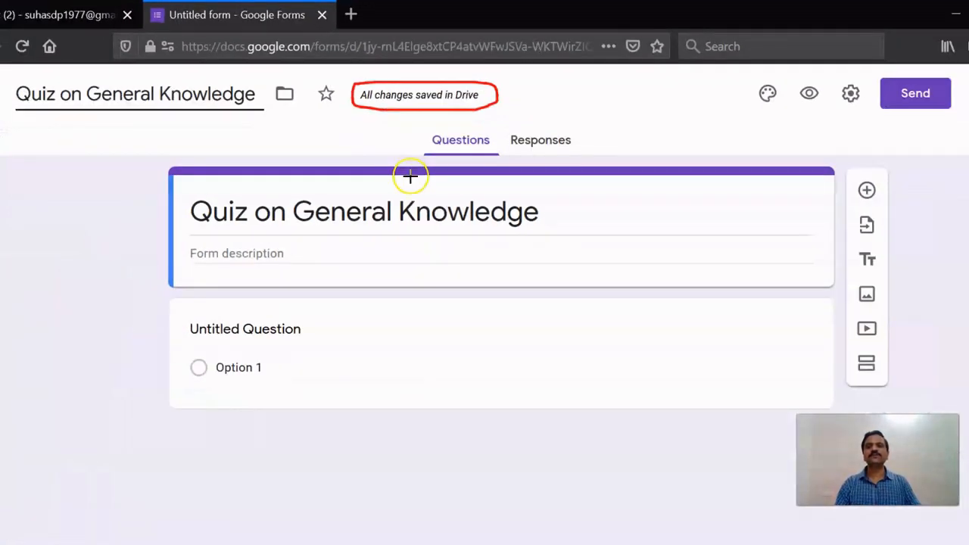
pyautogui.press('Escape')
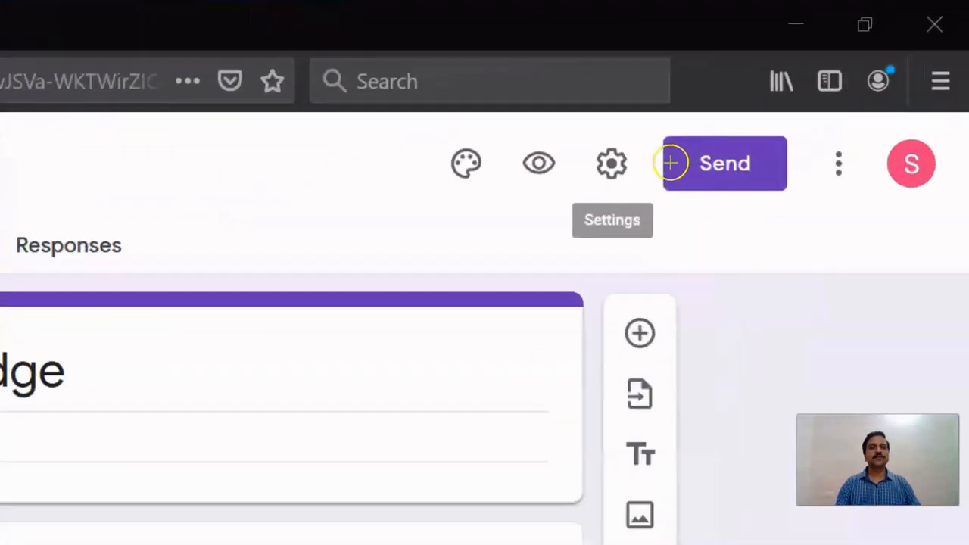
pyautogui.moveTo(597, 190)
pyautogui.mouseDown()
pyautogui.moveTo(615, 133)
pyautogui.moveTo(604, 197)
pyautogui.mouseUp()
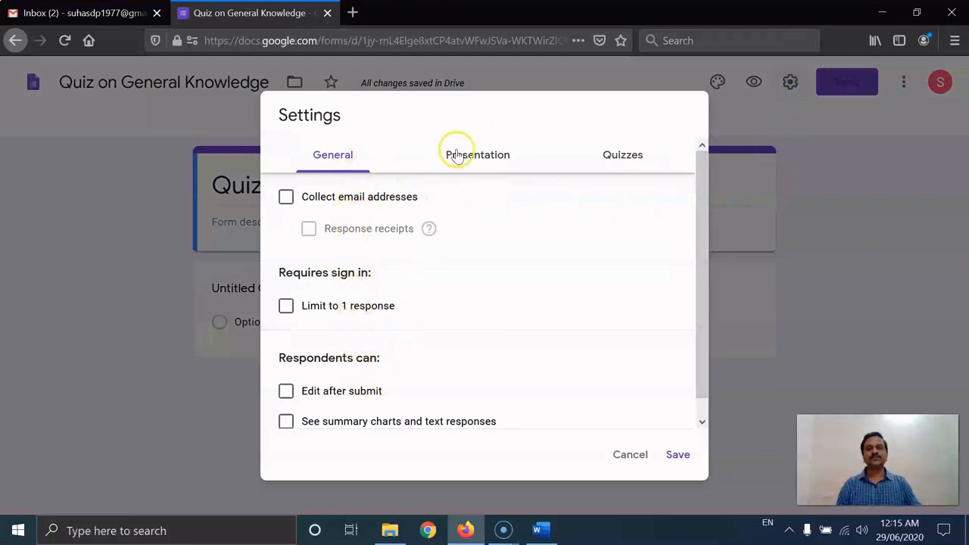
# - Turn on "Make this a quiz" in the form's quiz settings
pyautogui.click(491, 159)
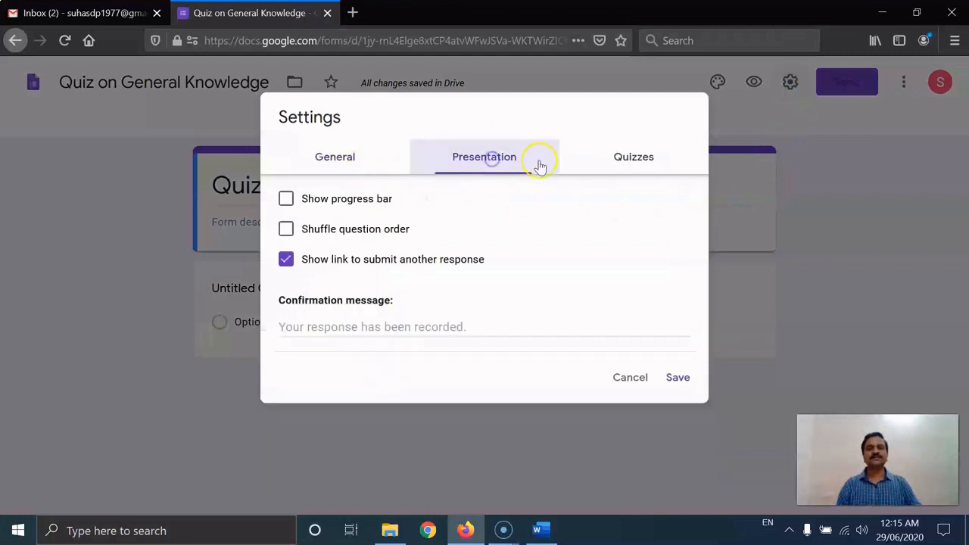
pyautogui.click(640, 161)
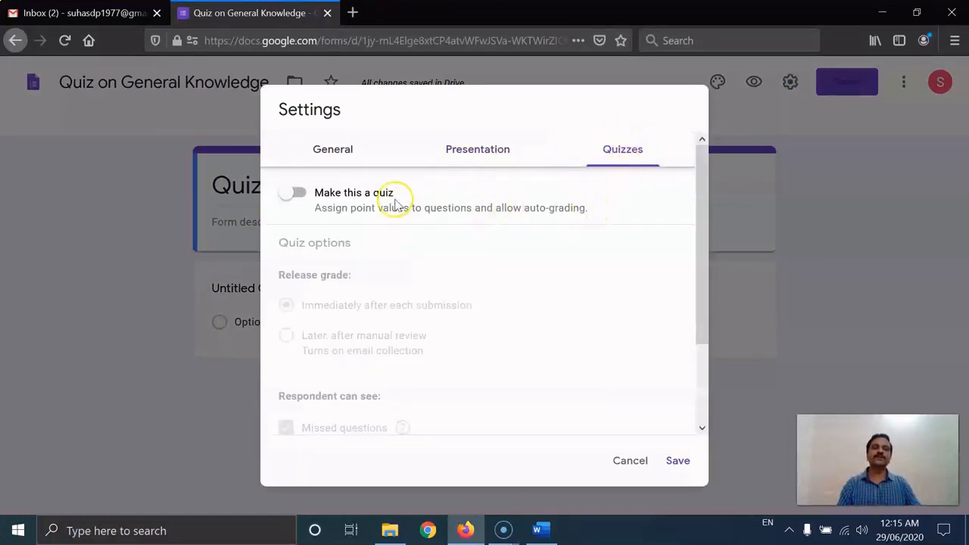
pyautogui.click(300, 195)
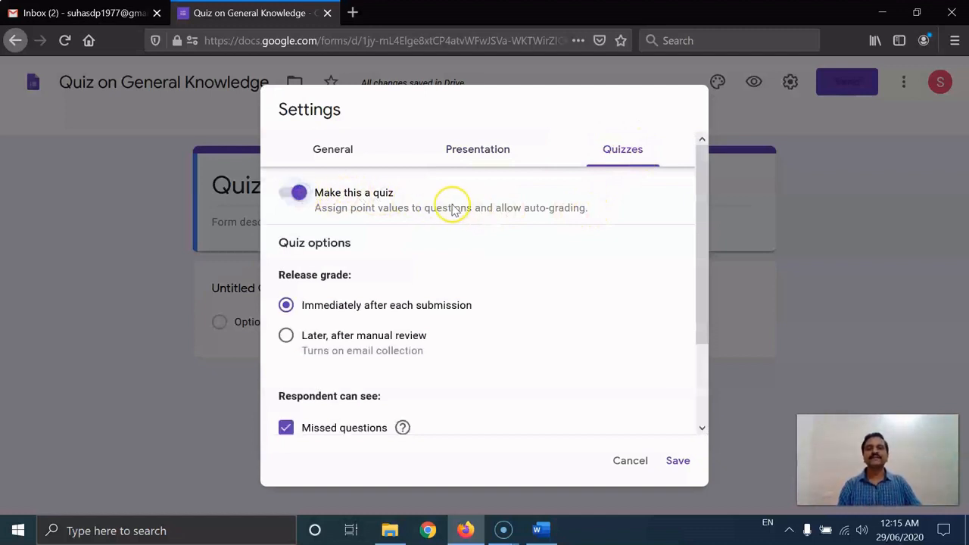
# - Set the quiz's grade release to "Immediately after each submission"
pyautogui.scroll(-2, 520, 213)
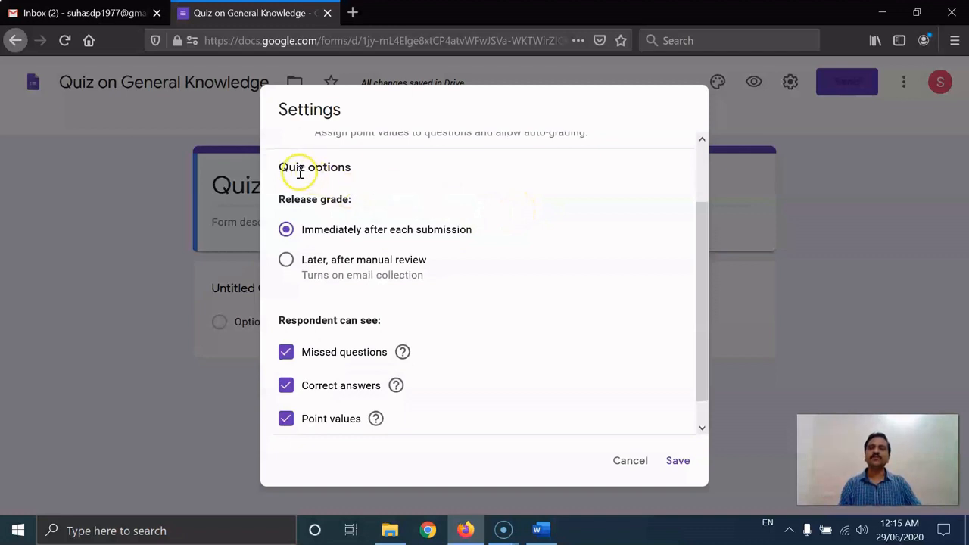
pyautogui.moveTo(299, 203); pyautogui.dragTo(275, 198)
pyautogui.click(373, 203)
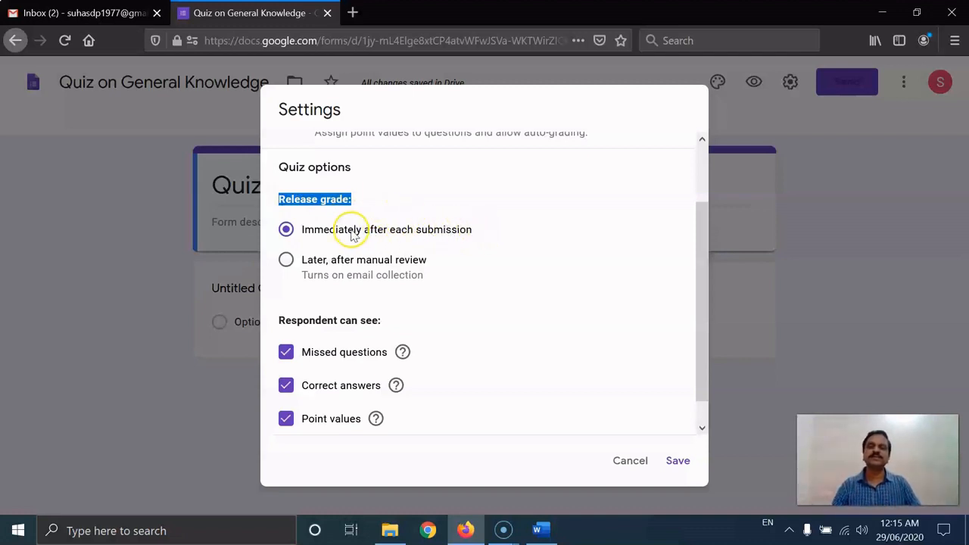
pyautogui.doubleClick(447, 231)
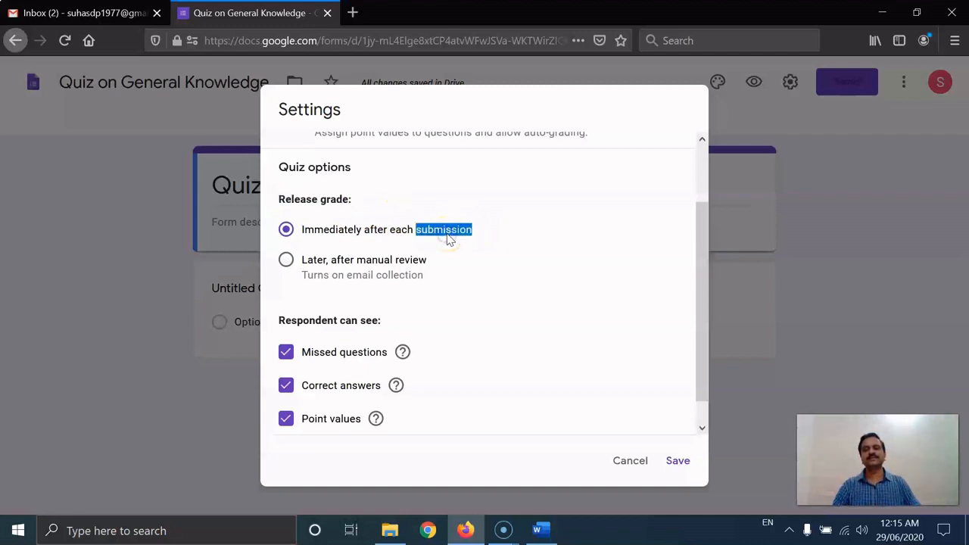
pyautogui.click(288, 231)
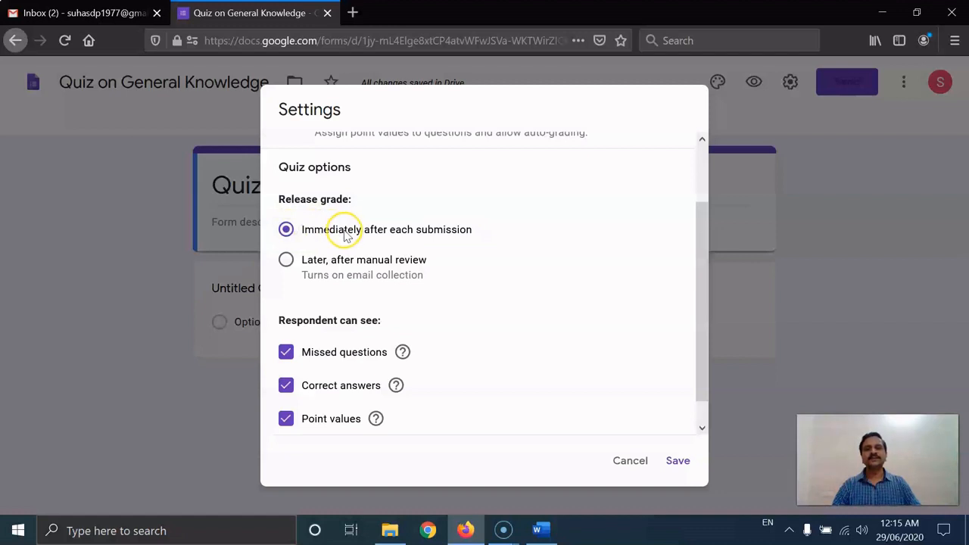
# - Switch the grade release to "Later, after manual review" and back to "Immediately after each submission"
pyautogui.moveTo(346, 230); pyautogui.dragTo(428, 230)
pyautogui.click(457, 229)
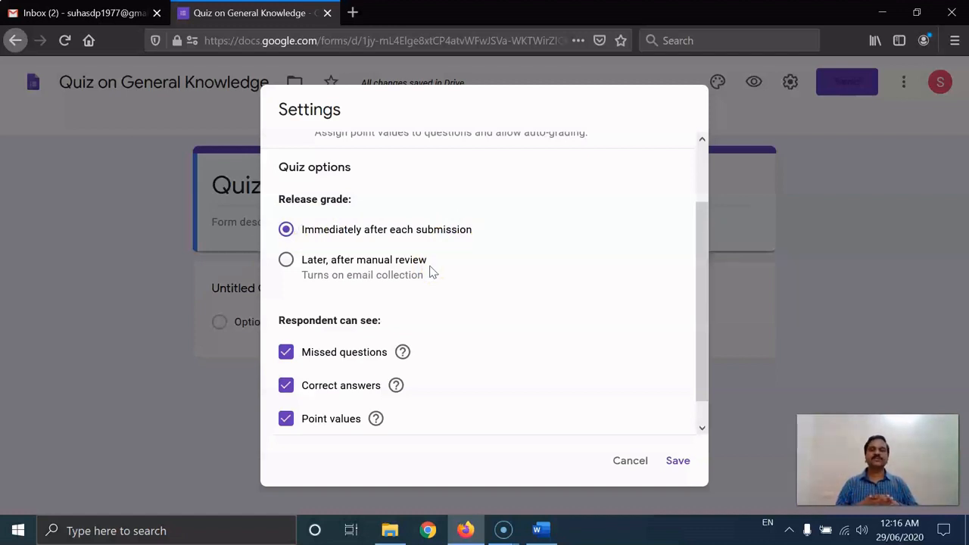
pyautogui.click(285, 261)
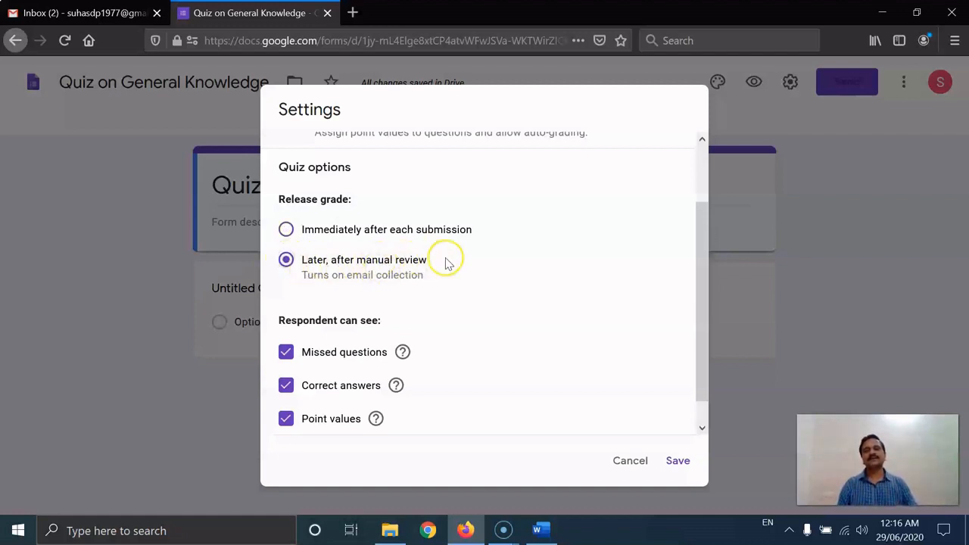
pyautogui.click(318, 231)
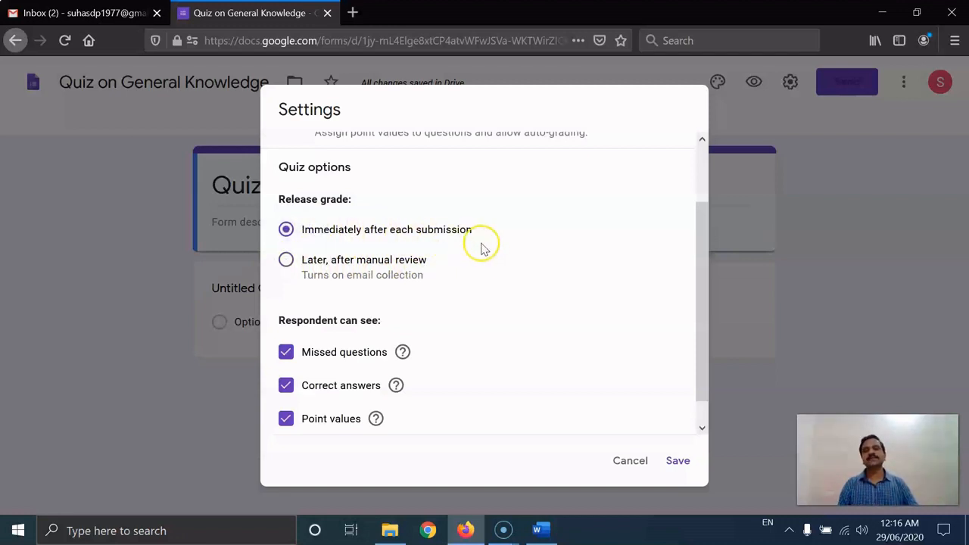
# - Save the quiz settings, letting respondents see missed questions, correct answers and point values
pyautogui.scroll(-1, 507, 254)
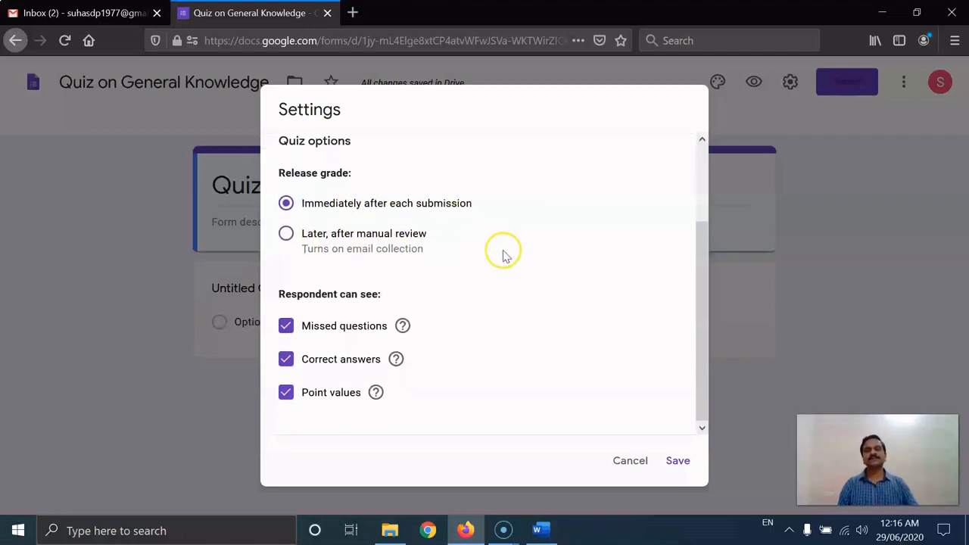
pyautogui.tripleClick(339, 295)
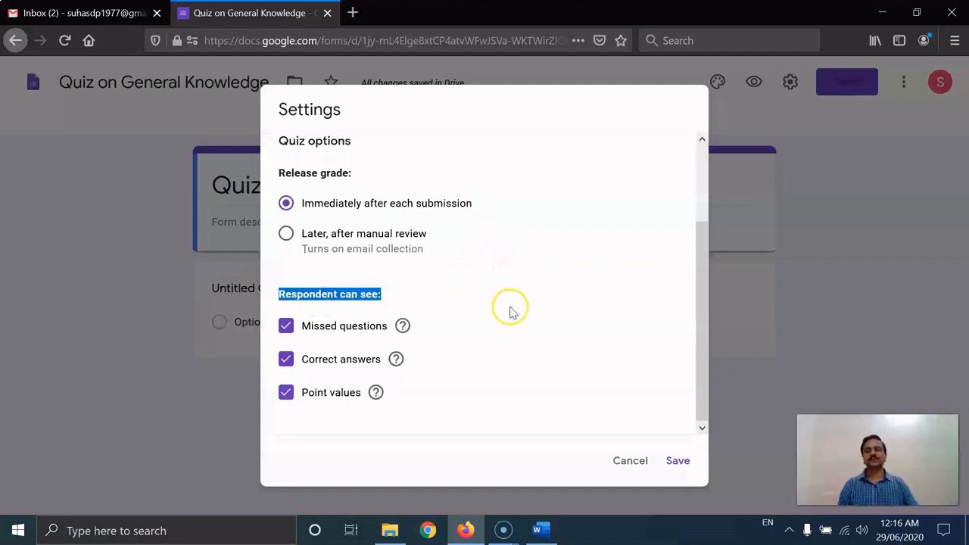
pyautogui.moveTo(404, 331)
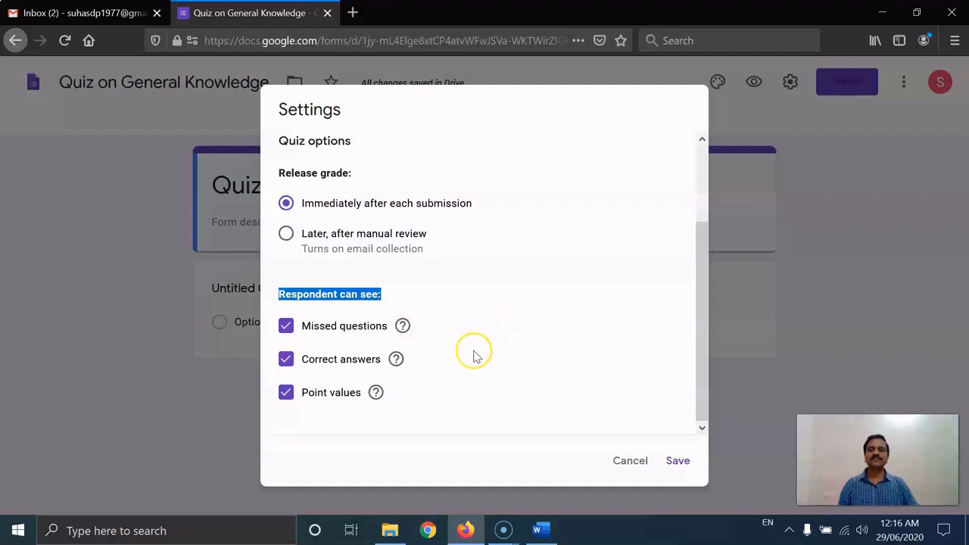
pyautogui.moveTo(397, 363)
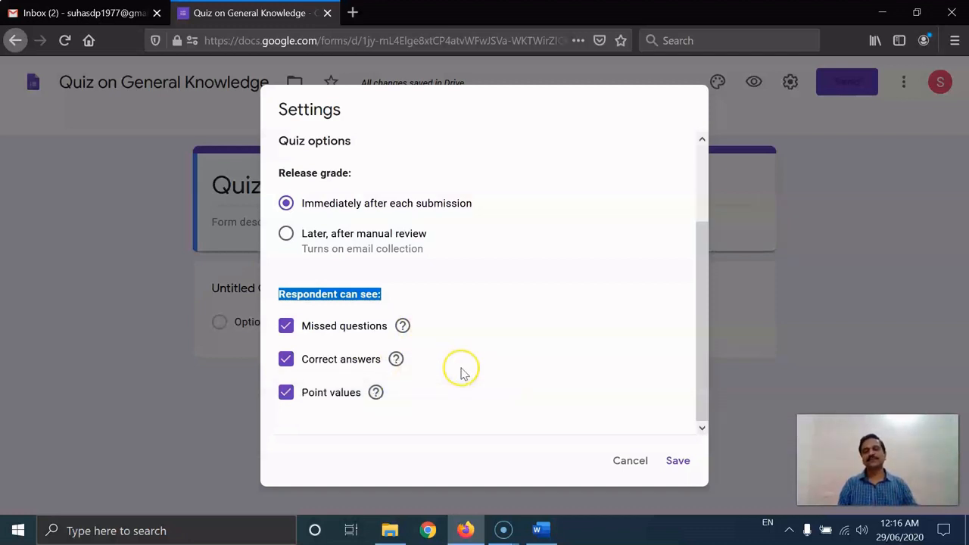
pyautogui.moveTo(377, 401)
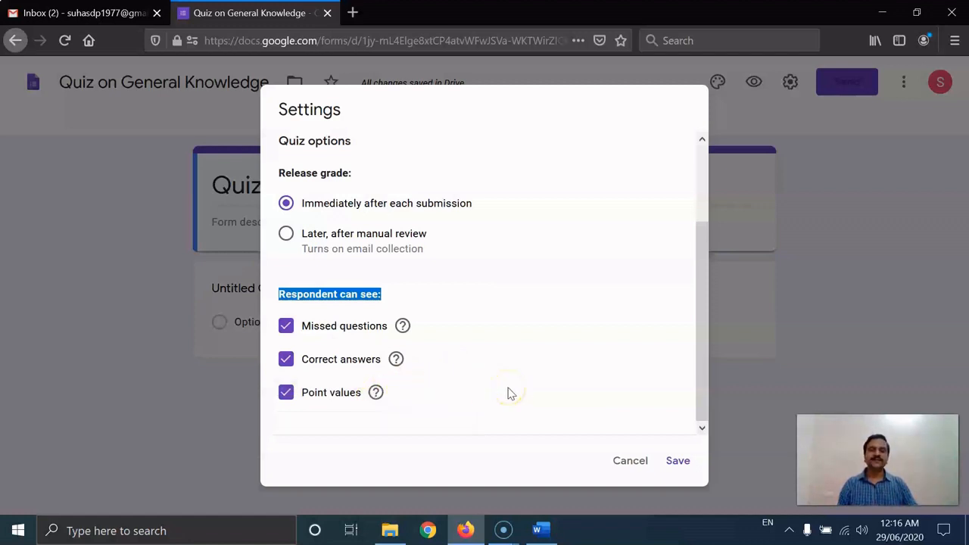
pyautogui.scroll(3, 509, 394)
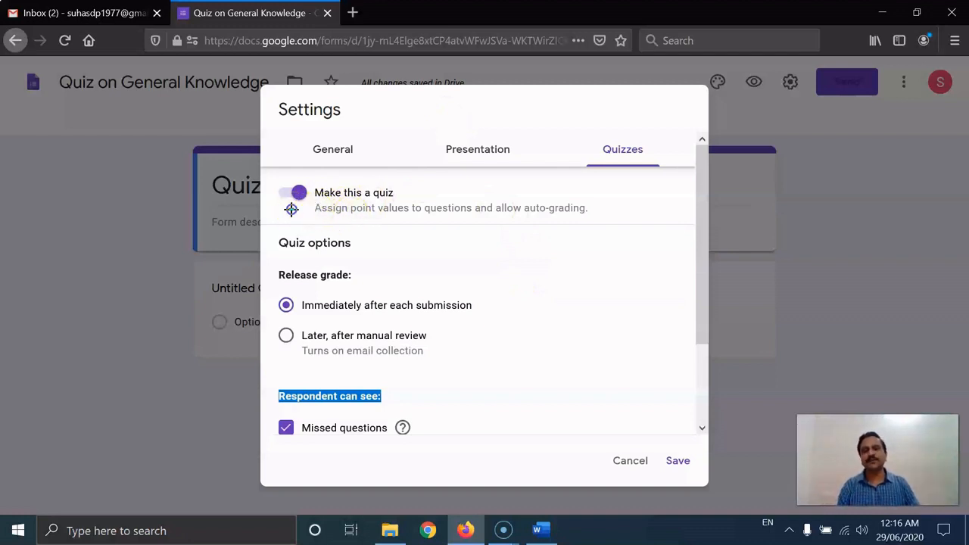
pyautogui.moveTo(279, 187)
pyautogui.mouseDown()
pyautogui.moveTo(311, 180)
pyautogui.moveTo(299, 210)
pyautogui.mouseUp()
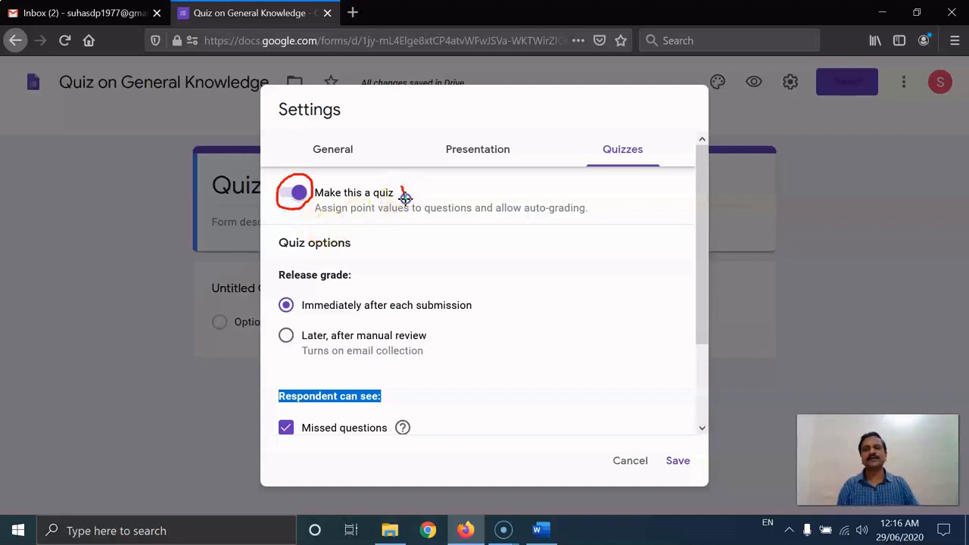
pyautogui.moveTo(406, 199); pyautogui.dragTo(470, 184)
pyautogui.press('Escape')
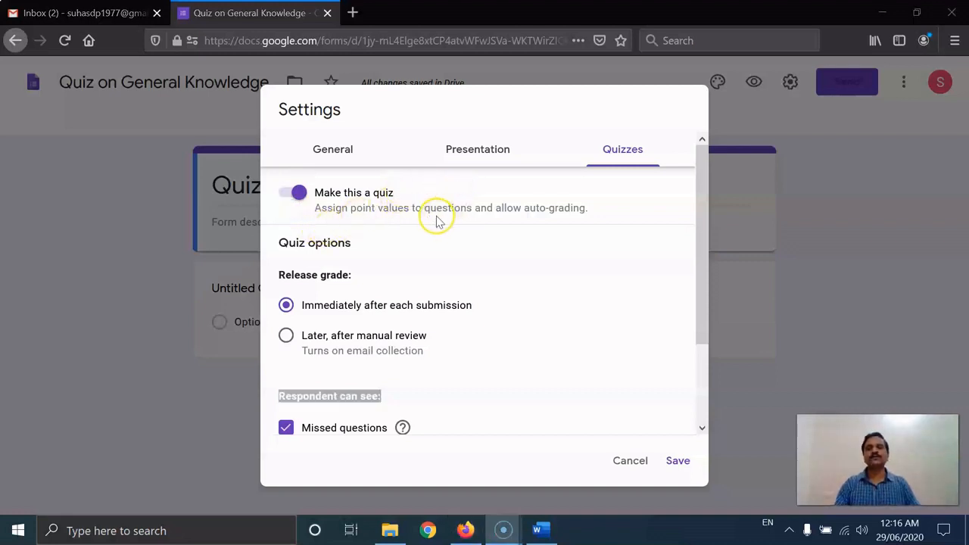
pyautogui.click(678, 463)
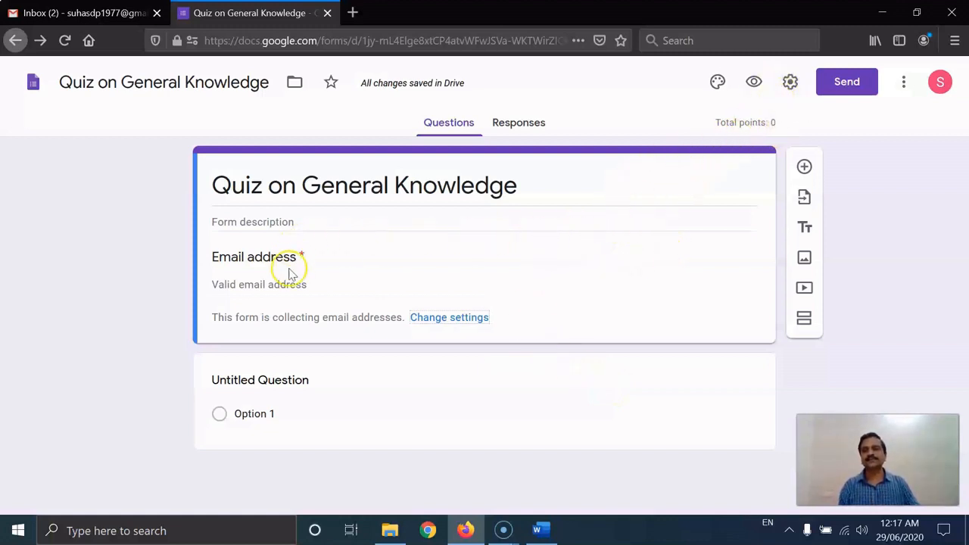
pyautogui.moveTo(218, 257); pyautogui.dragTo(324, 261)
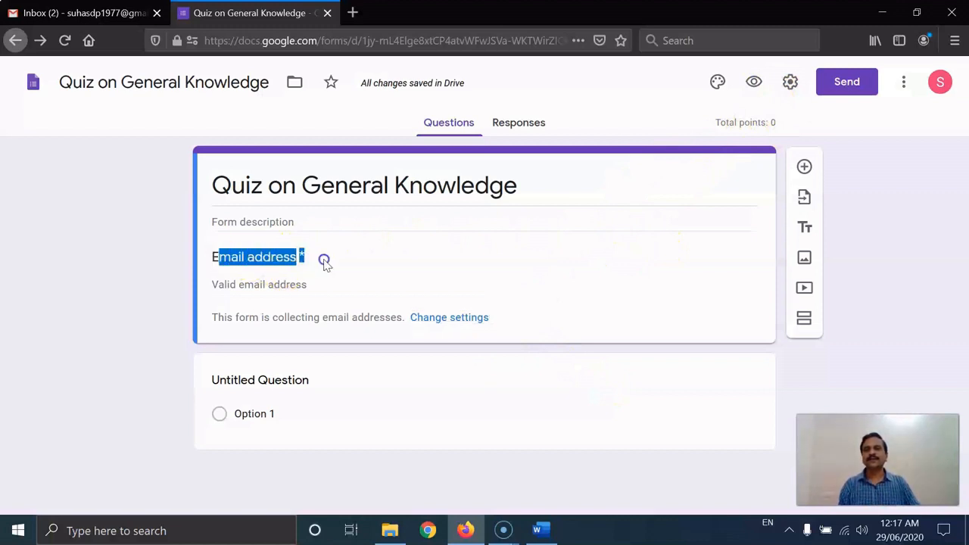
pyautogui.click(324, 261)
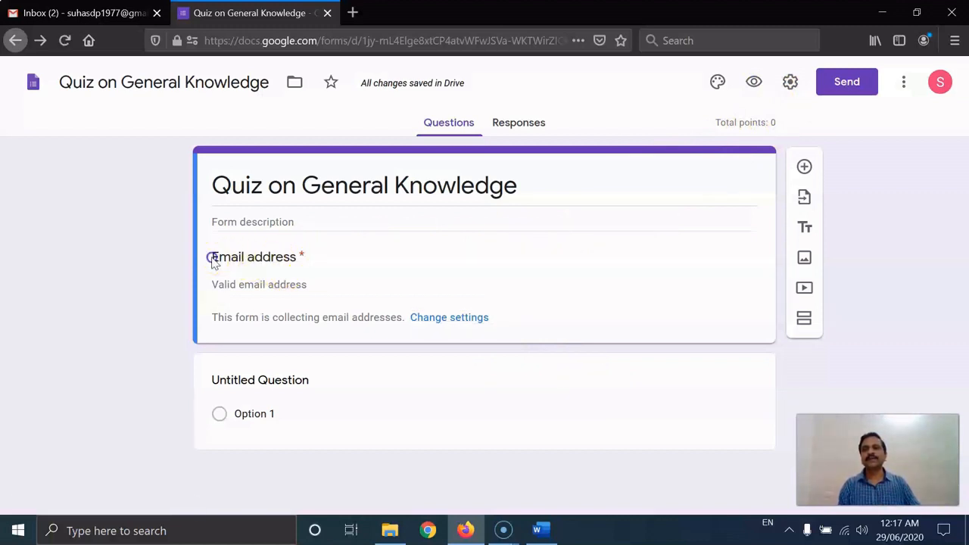
pyautogui.moveTo(212, 257); pyautogui.dragTo(316, 258)
pyautogui.click(321, 258)
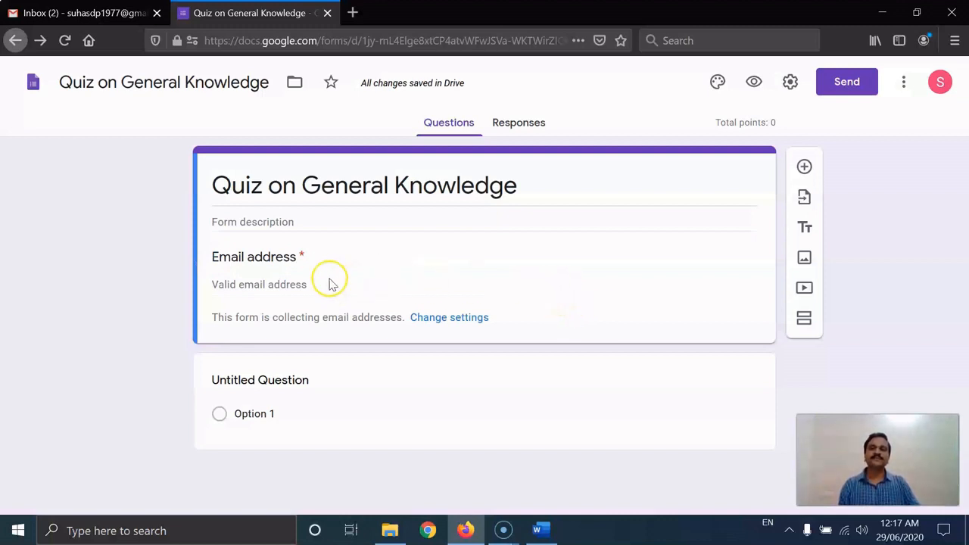
pyautogui.click(293, 287)
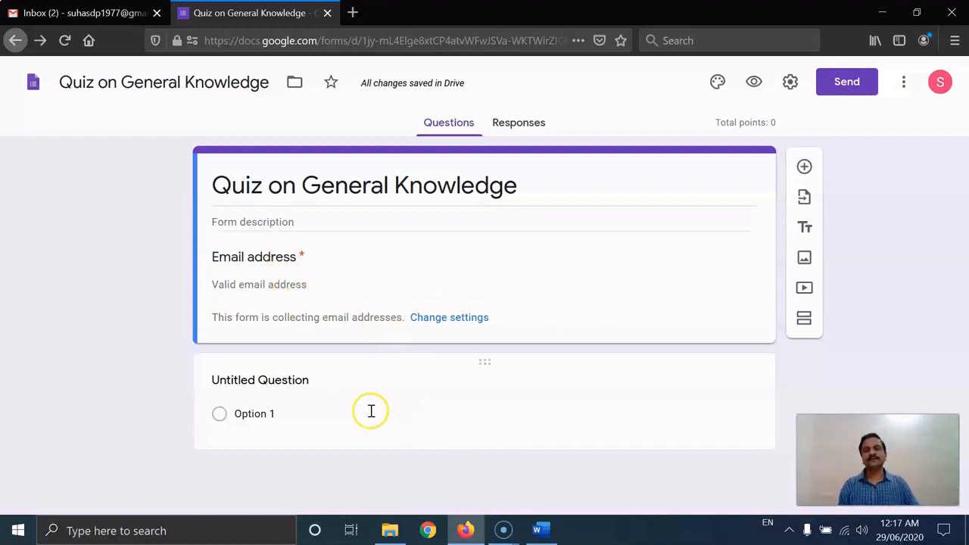
# - Title the untitled question "Roll No" as a short-answer question with response validation set to Number, "Is number"
pyautogui.click(281, 382)
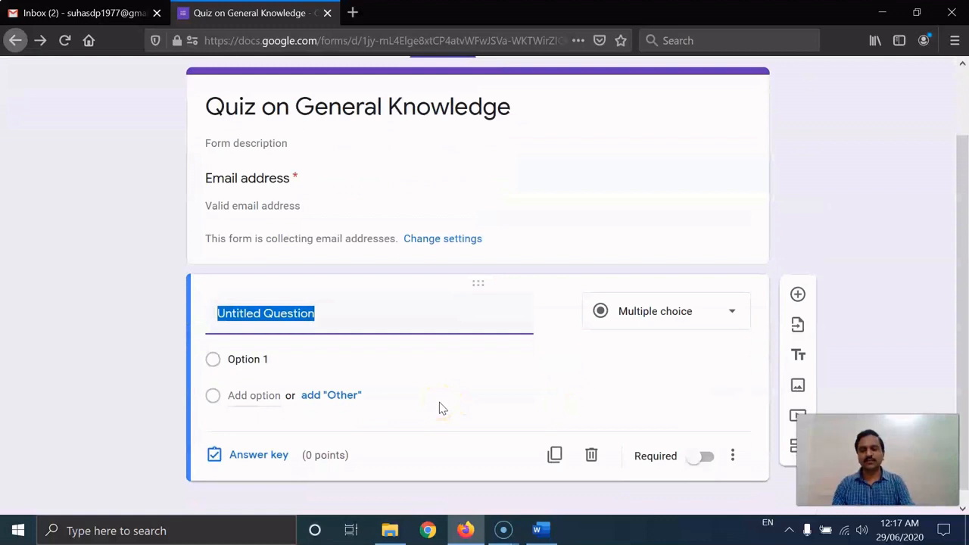
pyautogui.write('Roll No')
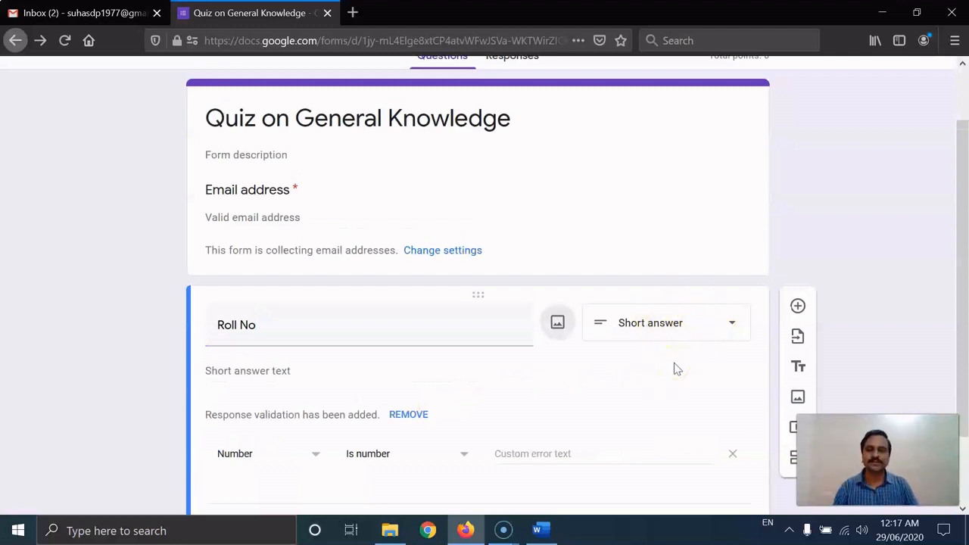
pyautogui.scroll(-2, 674, 365)
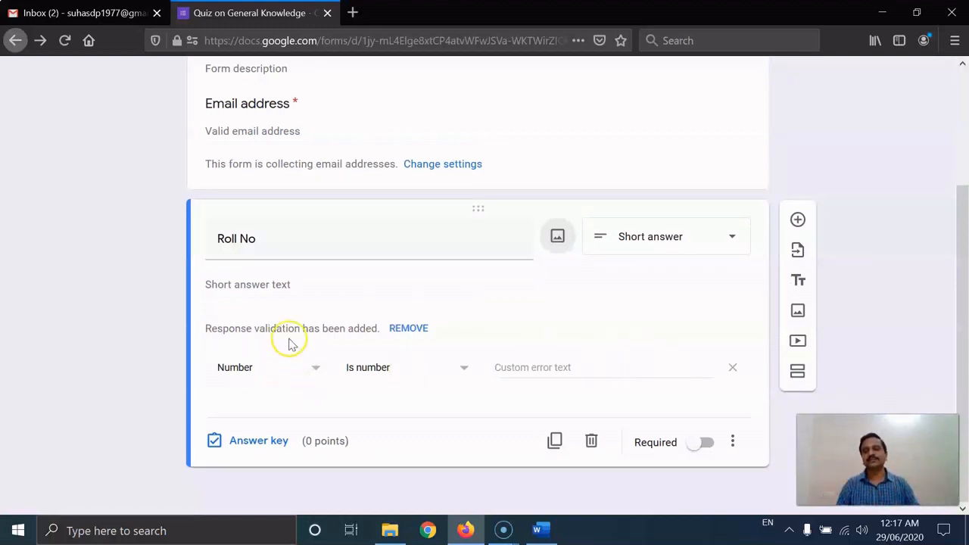
pyautogui.moveTo(205, 329); pyautogui.dragTo(369, 328)
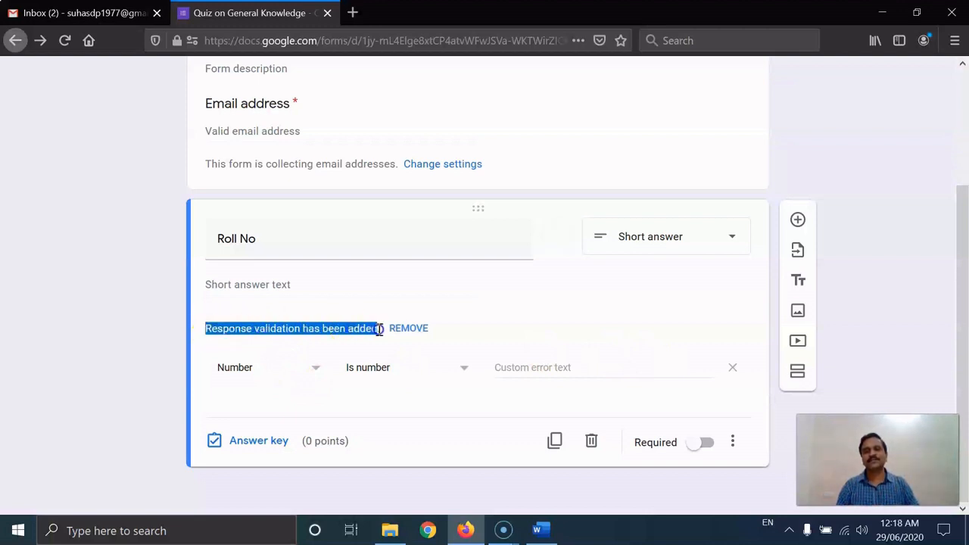
pyautogui.click(281, 371)
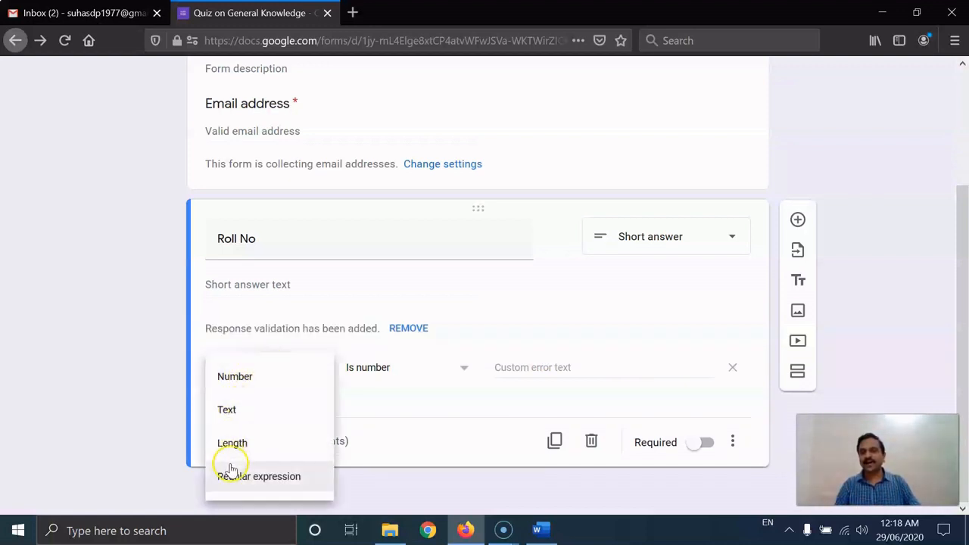
pyautogui.click(238, 378)
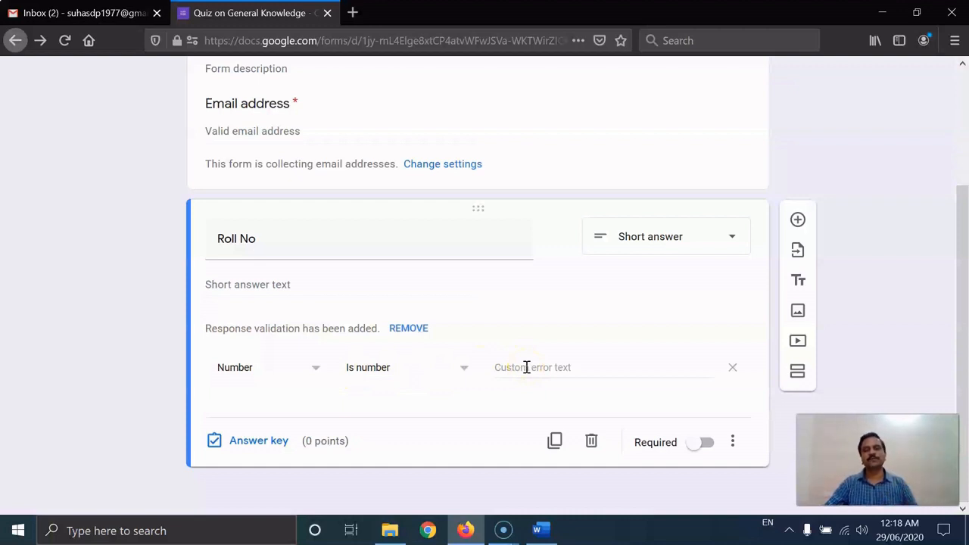
# - Set Roll No's custom error text to "Enter the Roll Number in a numeric format." and make the question required
pyautogui.click(500, 367)
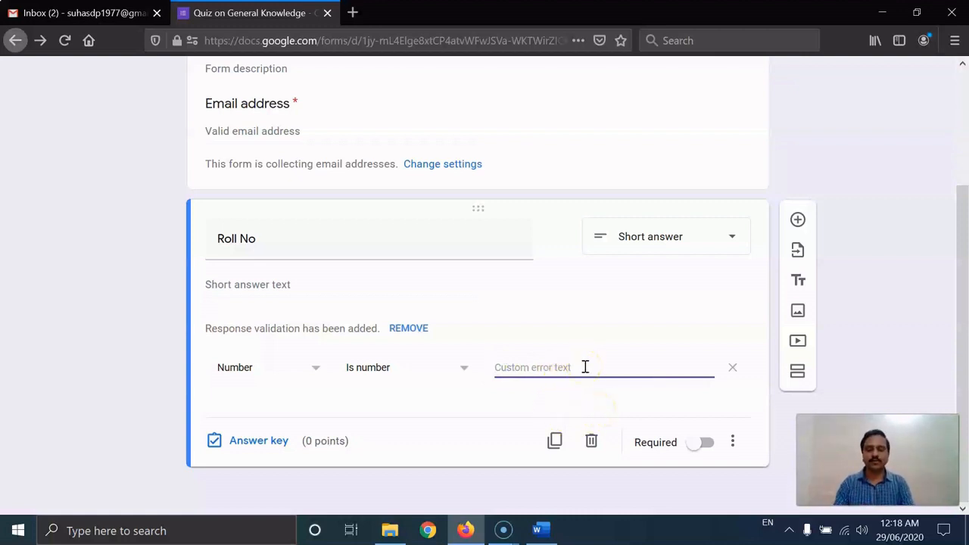
pyautogui.write('Enter t')
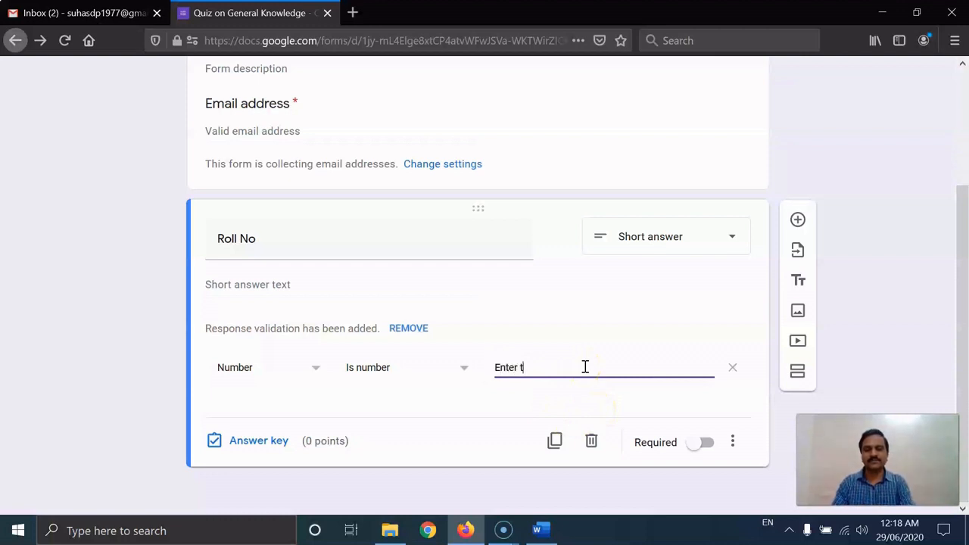
pyautogui.write('he Roll Number in a numeric format.')
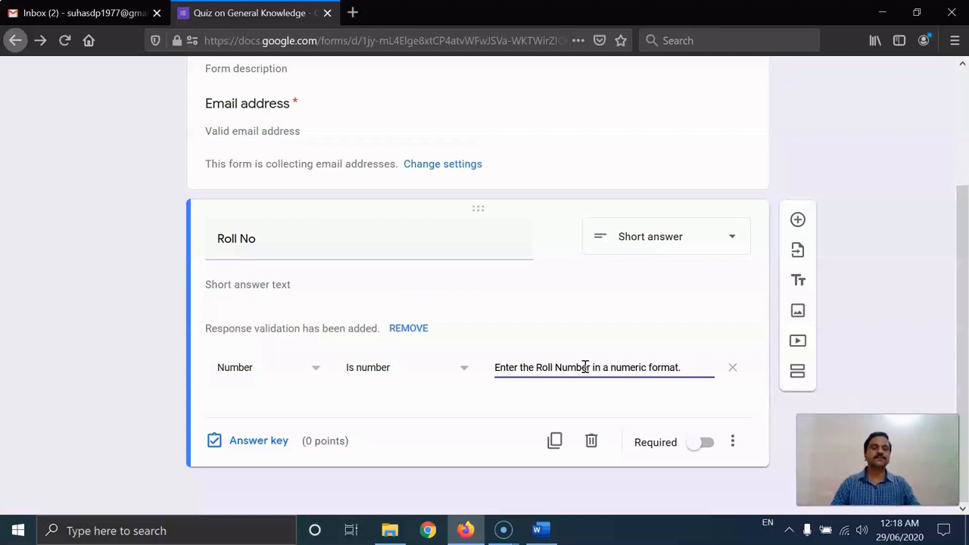
pyautogui.click(714, 440)
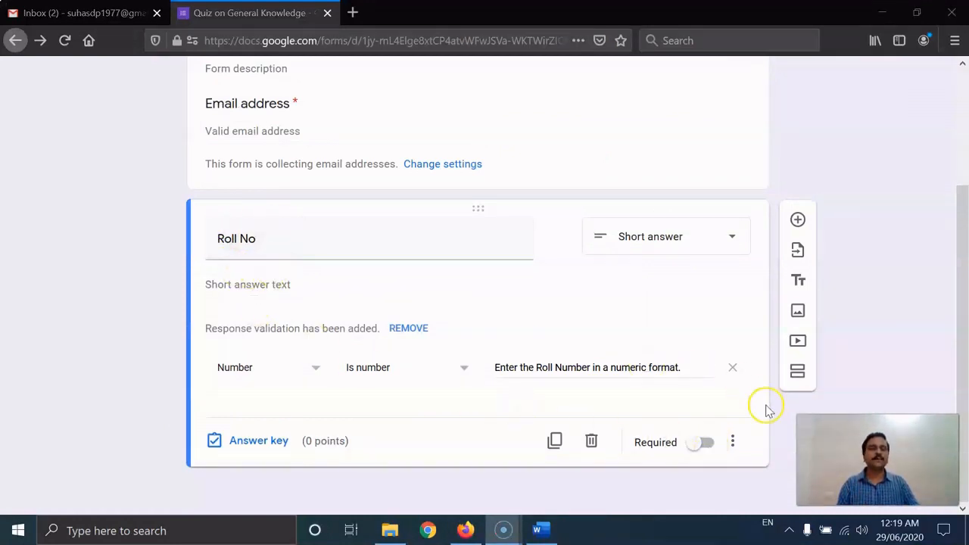
pyautogui.click(707, 444)
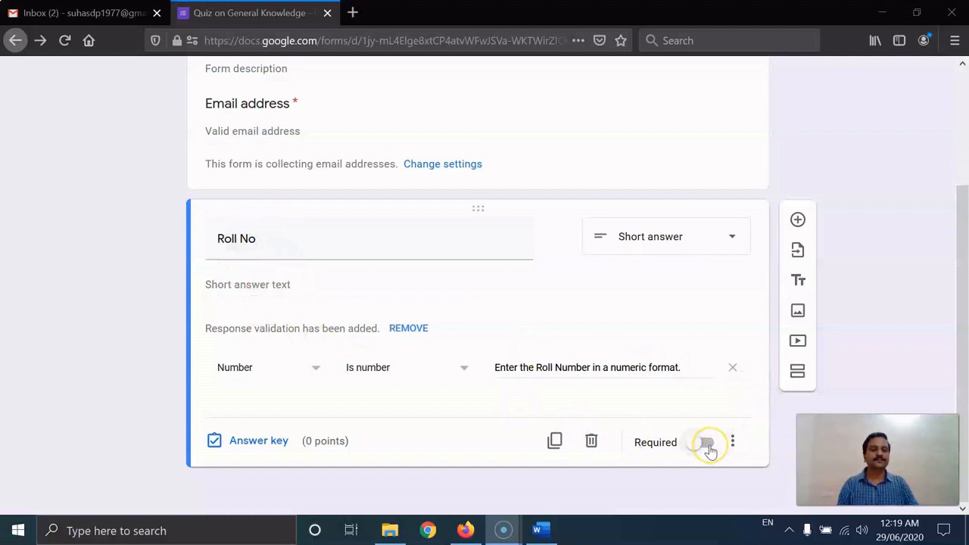
pyautogui.click(708, 445)
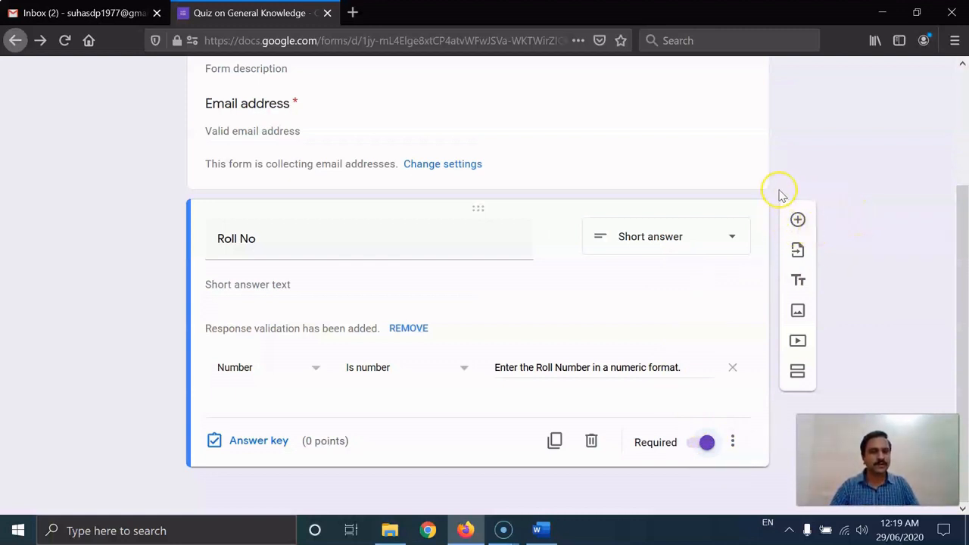
# - Add a required short-answer question titled "Name" below Roll No
pyautogui.click(799, 222)
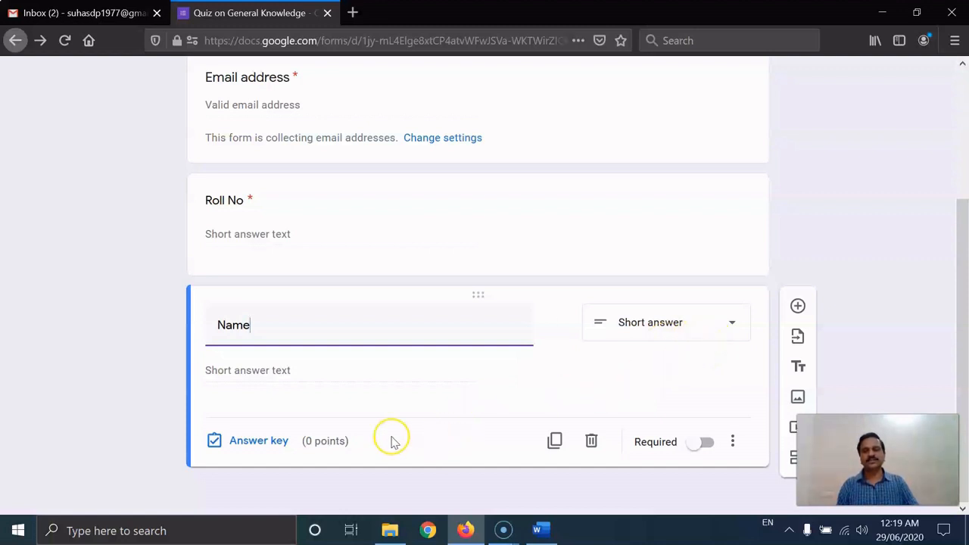
pyautogui.moveTo(302, 442); pyautogui.dragTo(354, 421)
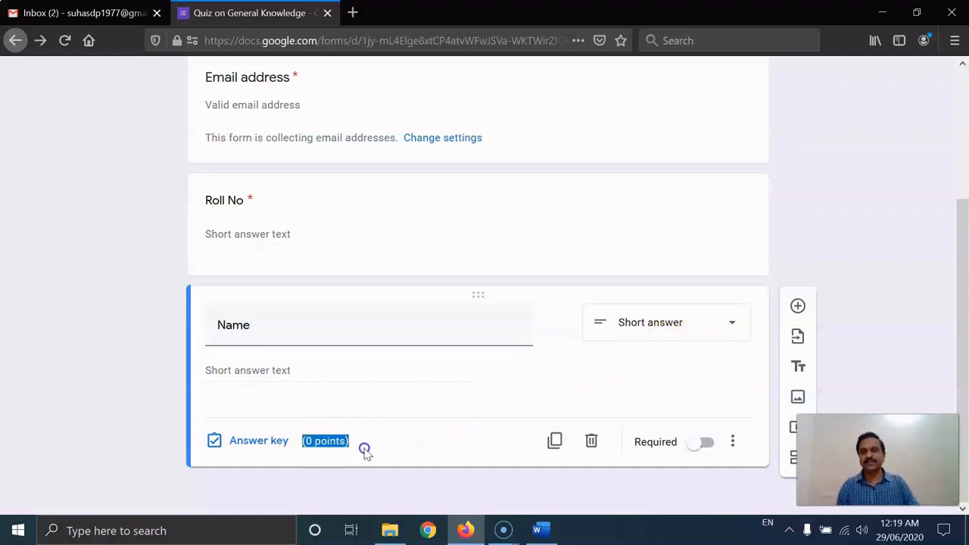
pyautogui.click(364, 448)
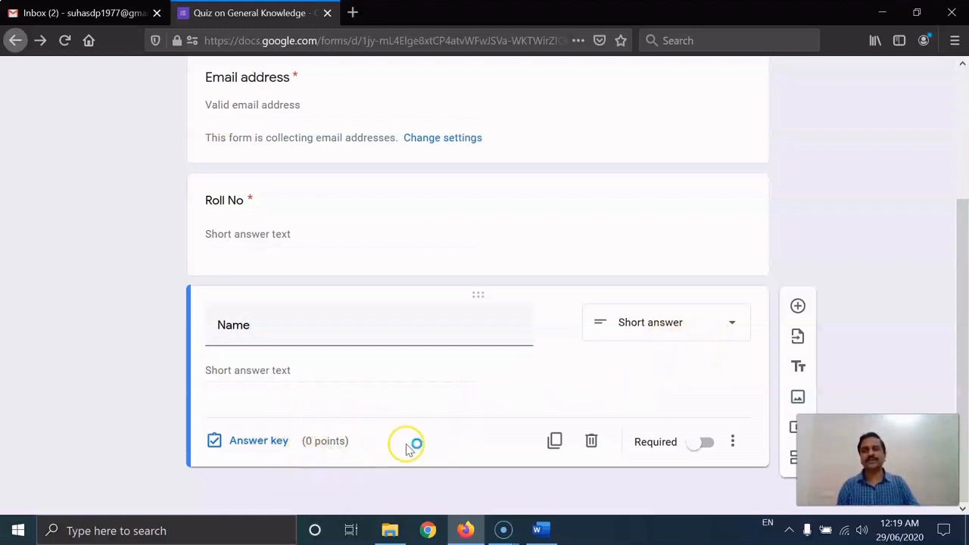
pyautogui.click(706, 443)
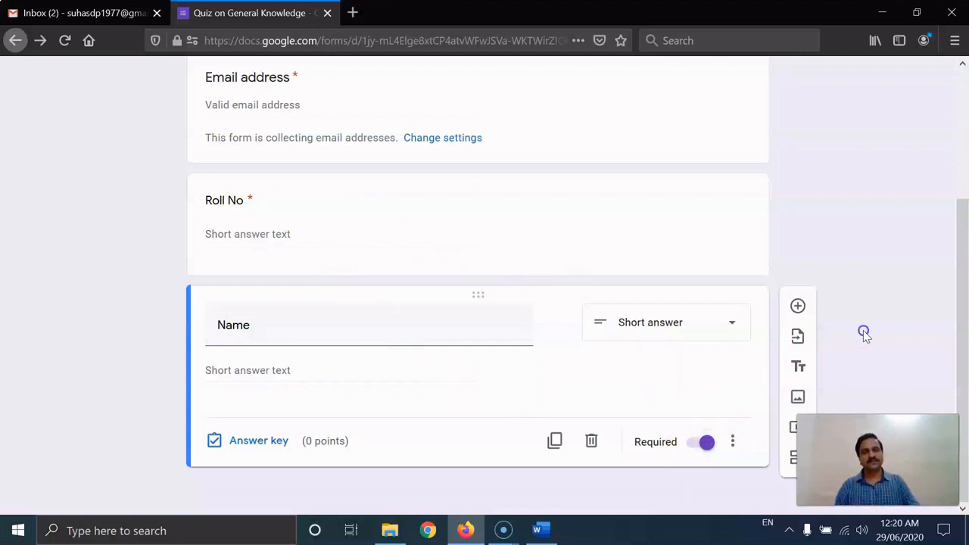
# - Add a multiple-choice question below Name titled "Who is the first astronaut to land on the moon?", following the Word document
pyautogui.click(800, 306)
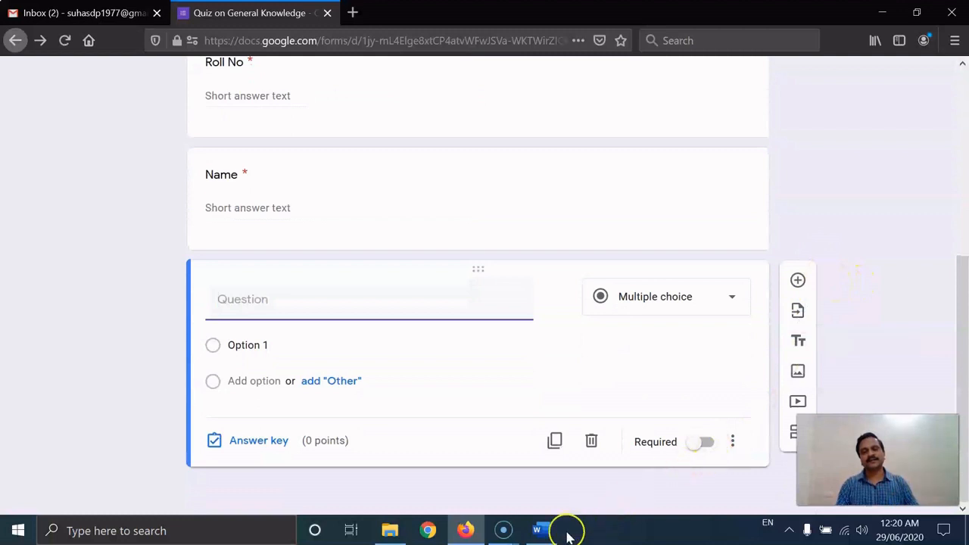
pyautogui.click(539, 531)
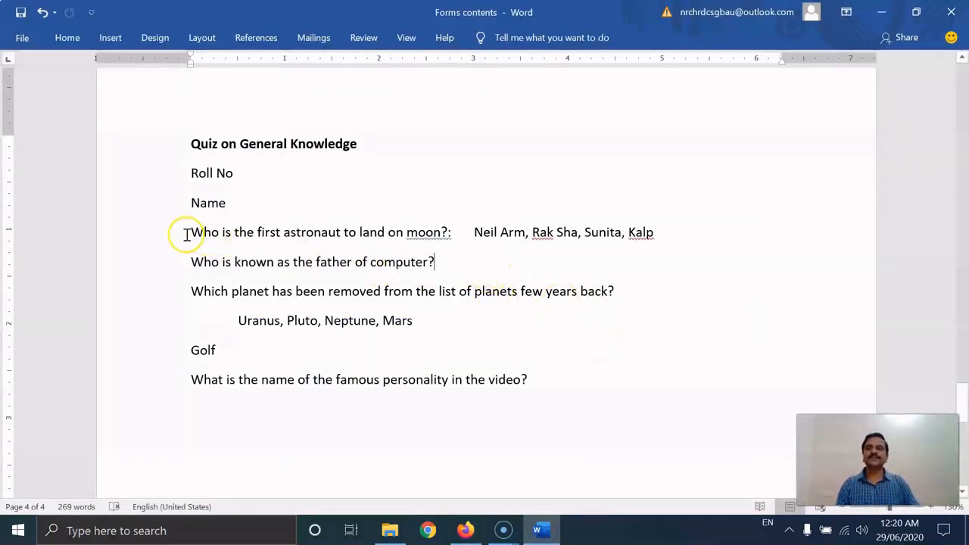
pyautogui.moveTo(191, 232); pyautogui.dragTo(448, 232)
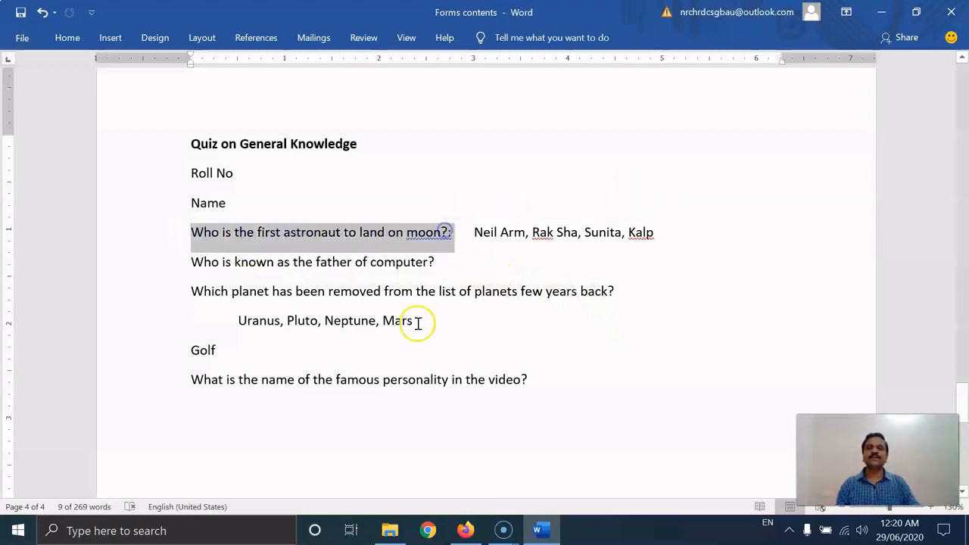
pyautogui.hotkey('alt', 'Tab')
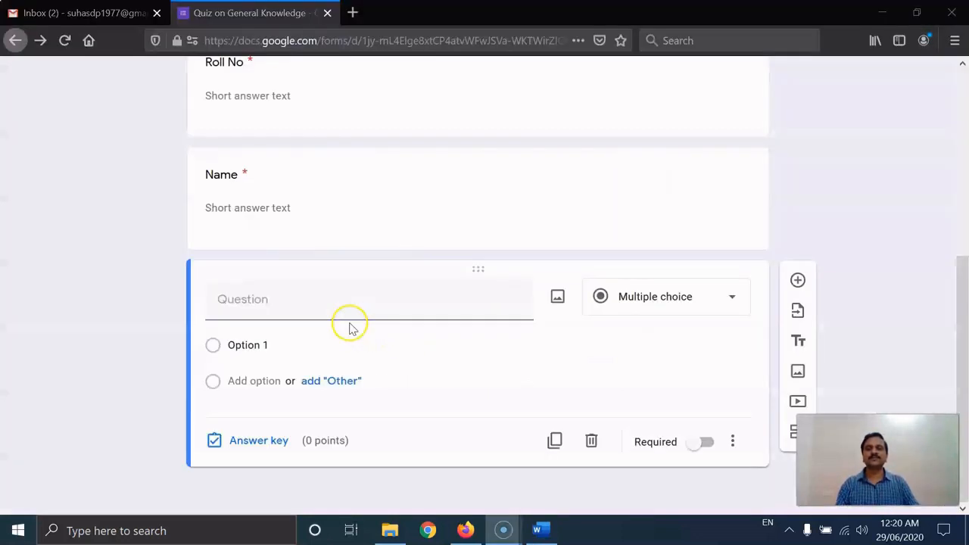
pyautogui.click(364, 309)
pyautogui.write('Who is the first astr')
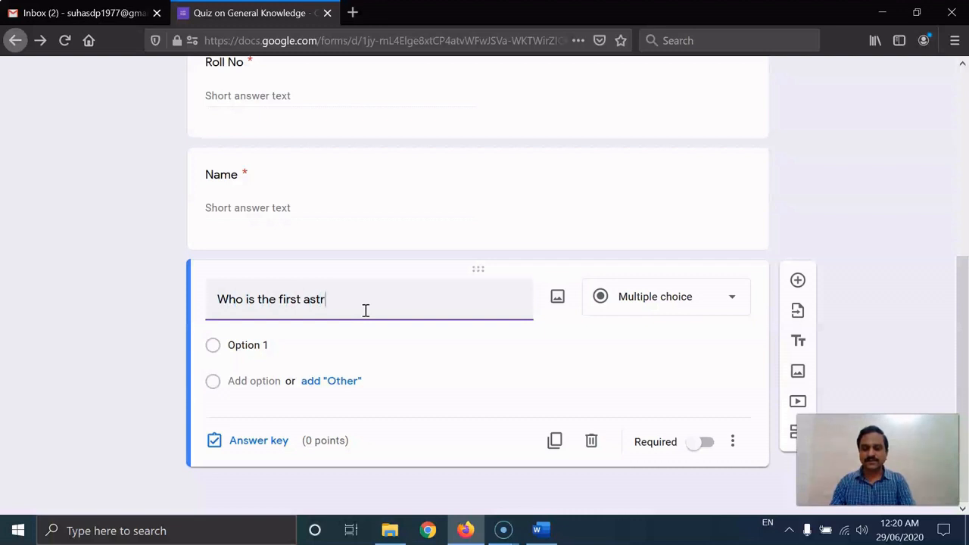
pyautogui.write('onaut to land on the moon?')
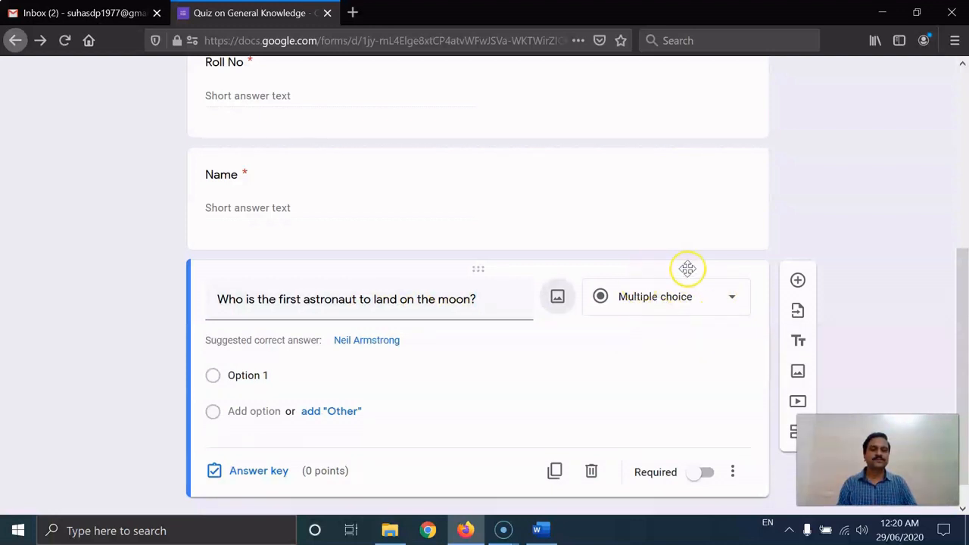
pyautogui.scroll(-1, 628, 331)
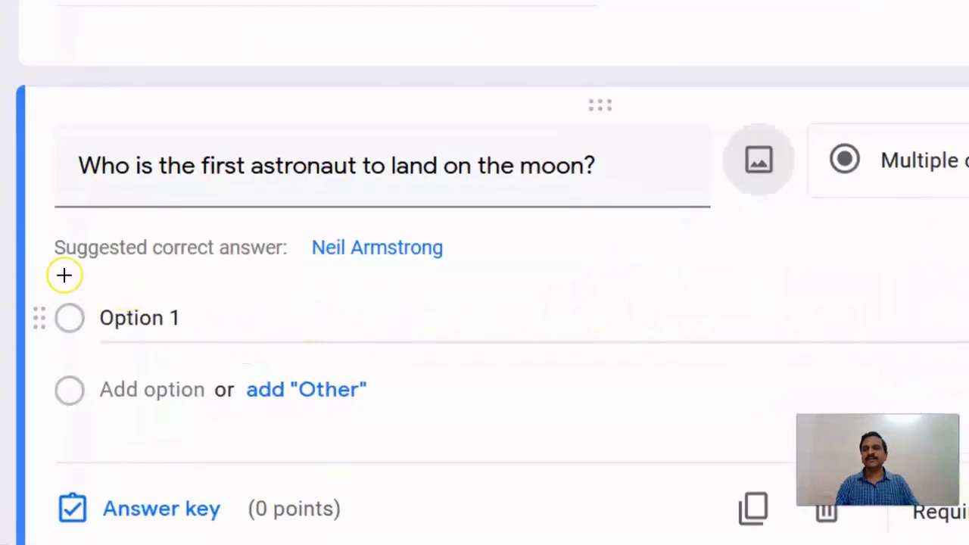
pyautogui.moveTo(62, 271); pyautogui.dragTo(465, 269)
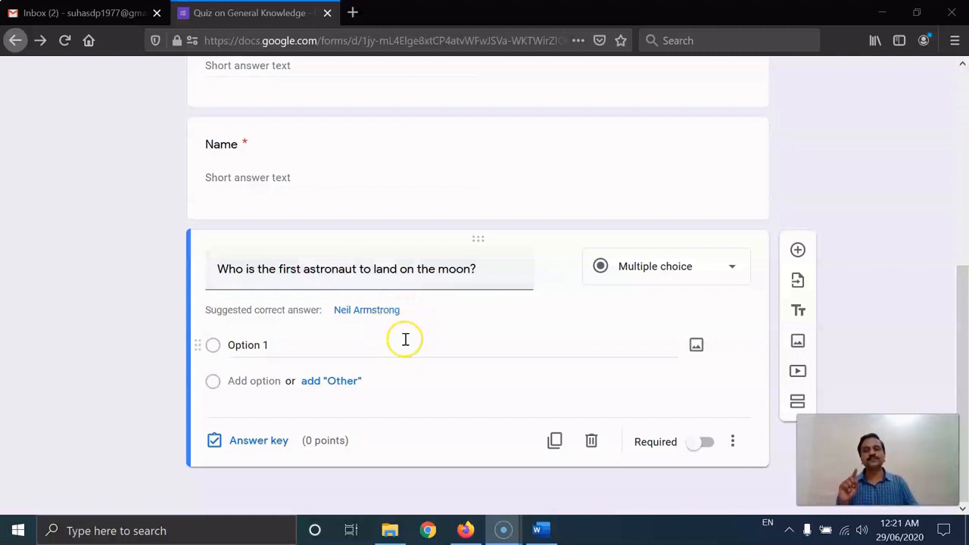
# - Give the moon question four options: "Neil Armstrong", "Kalpana Chawla", "Sunita Williams" and "Raksh Sharma"
pyautogui.click(318, 347)
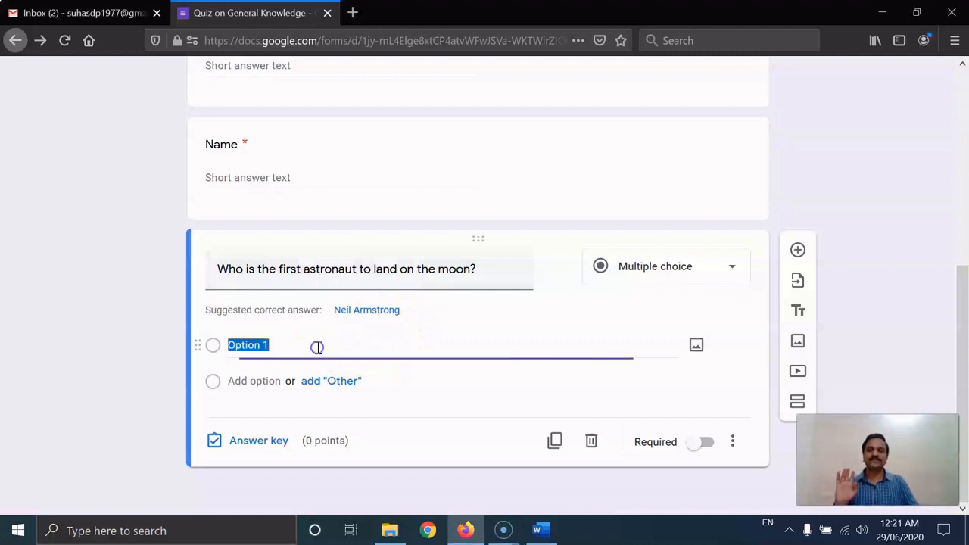
pyautogui.write('Neil Armstrong')
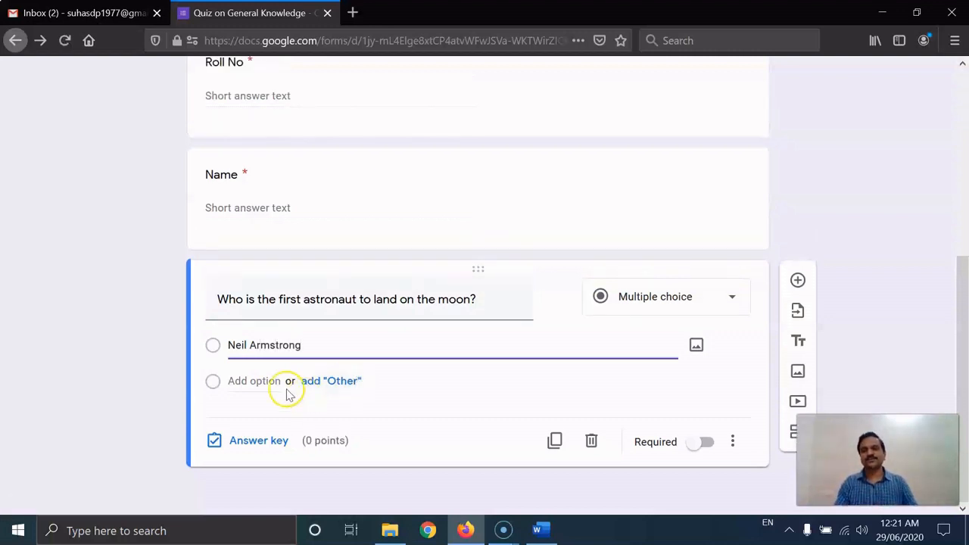
pyautogui.click(253, 383)
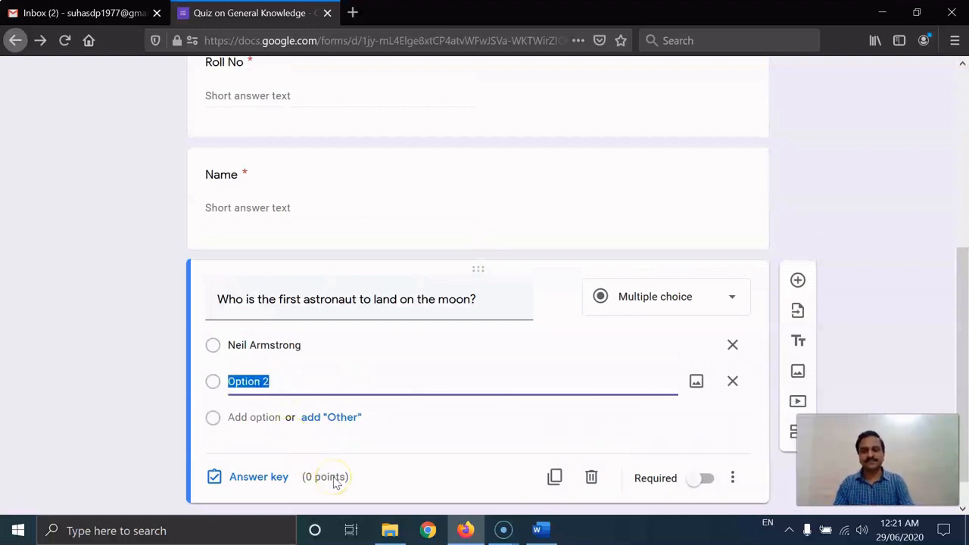
pyautogui.write('Kalpana Cha')
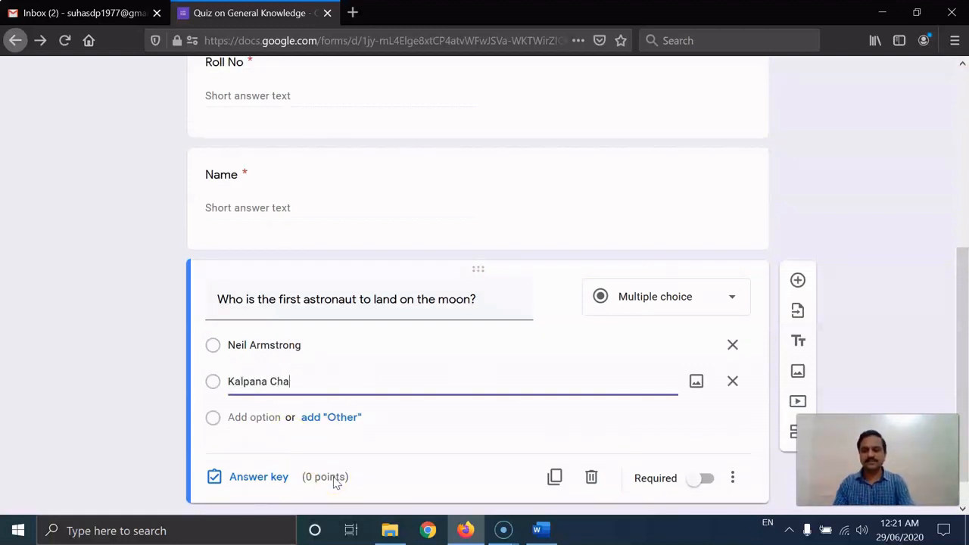
pyautogui.press('Tab')
pyautogui.press('Tab')
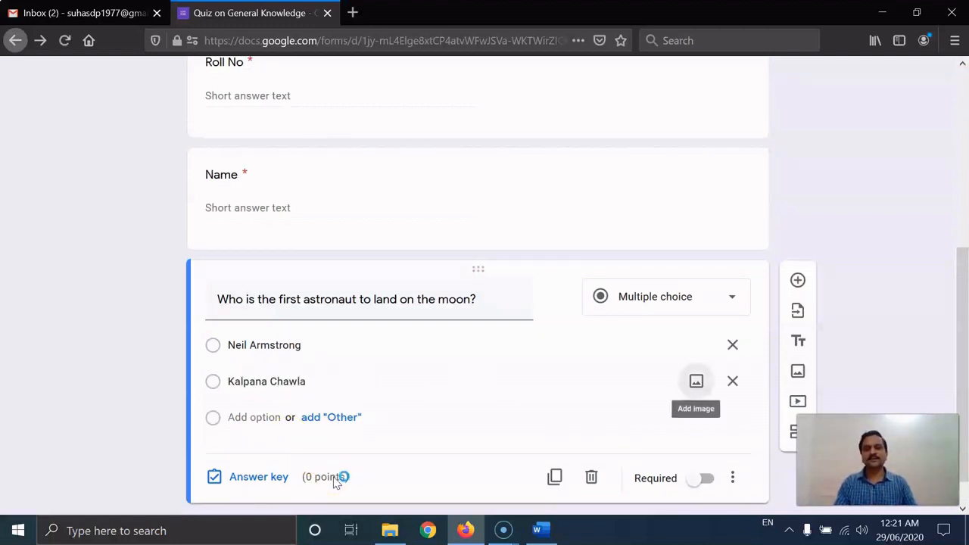
pyautogui.click(257, 424)
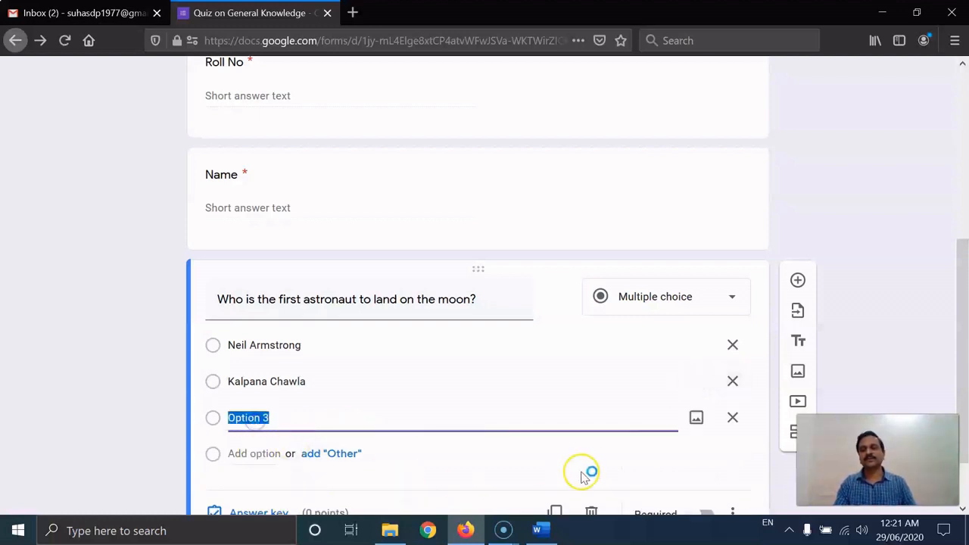
pyautogui.write('Sunita Williams')
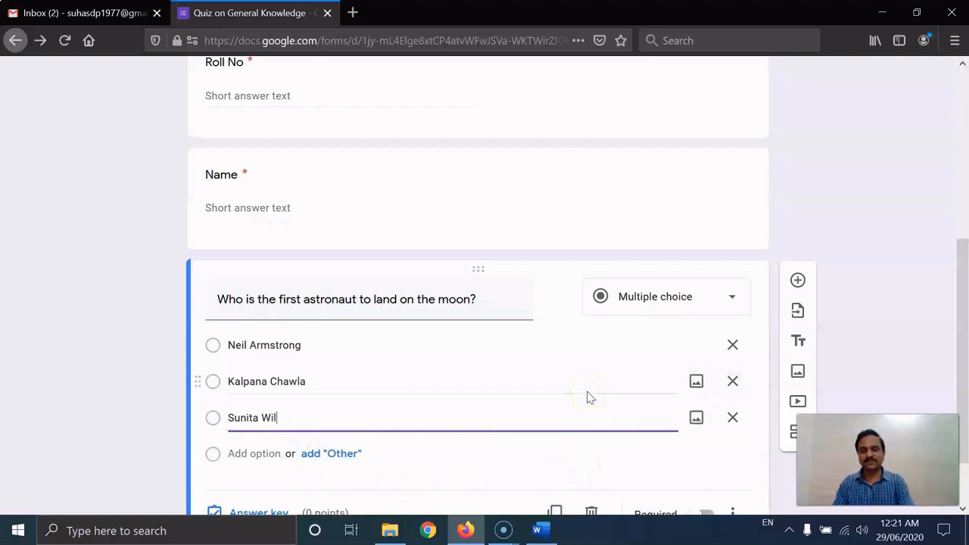
pyautogui.click(243, 456)
pyautogui.write('Raksh Sharma')
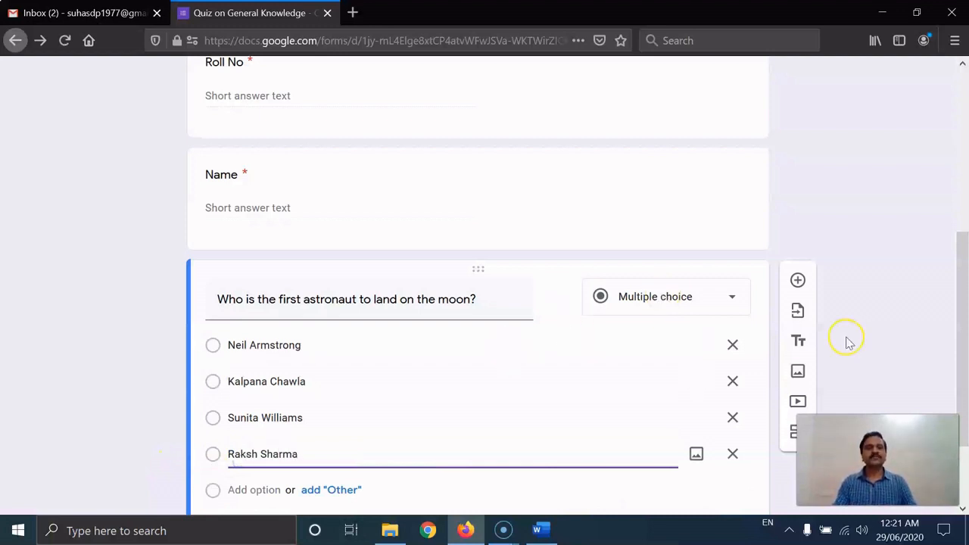
pyautogui.scroll(-2, 837, 339)
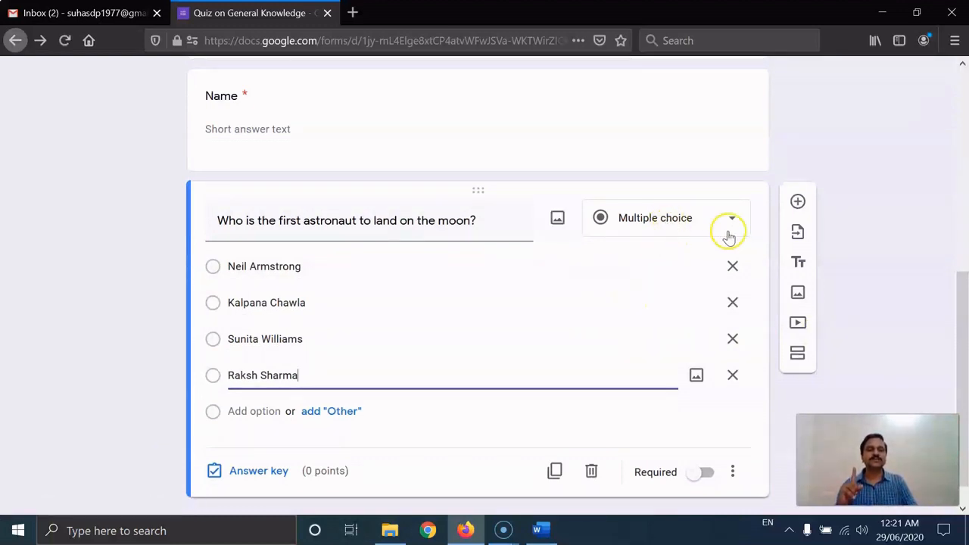
pyautogui.click(865, 265)
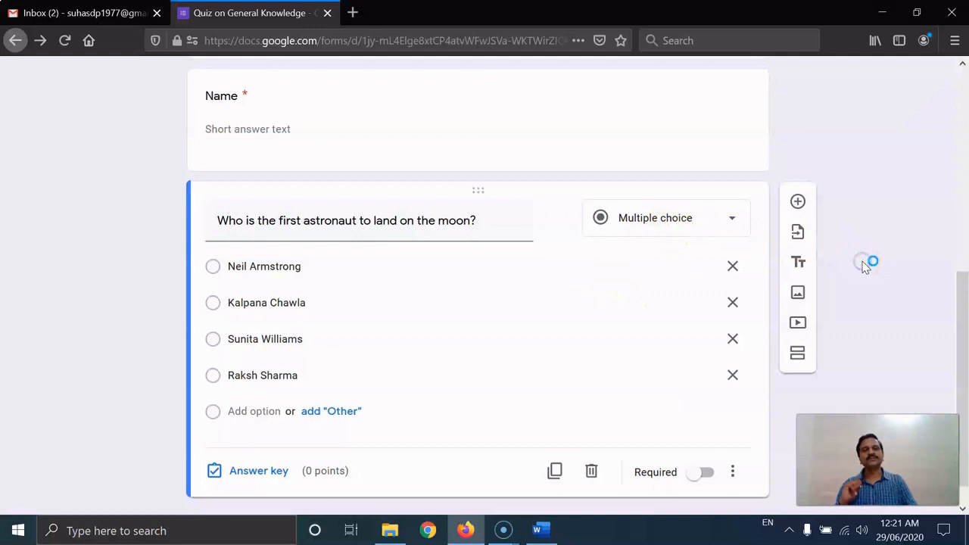
pyautogui.scroll(-1, 865, 265)
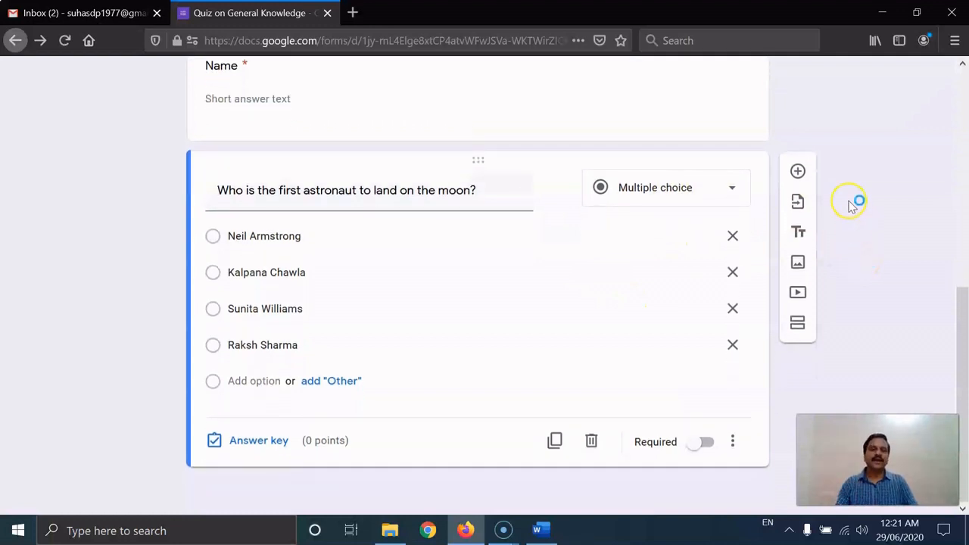
# - Check the Word document for the second question and add it as a multiple-choice question, "Who is known as the father of computer?"
pyautogui.click(542, 534)
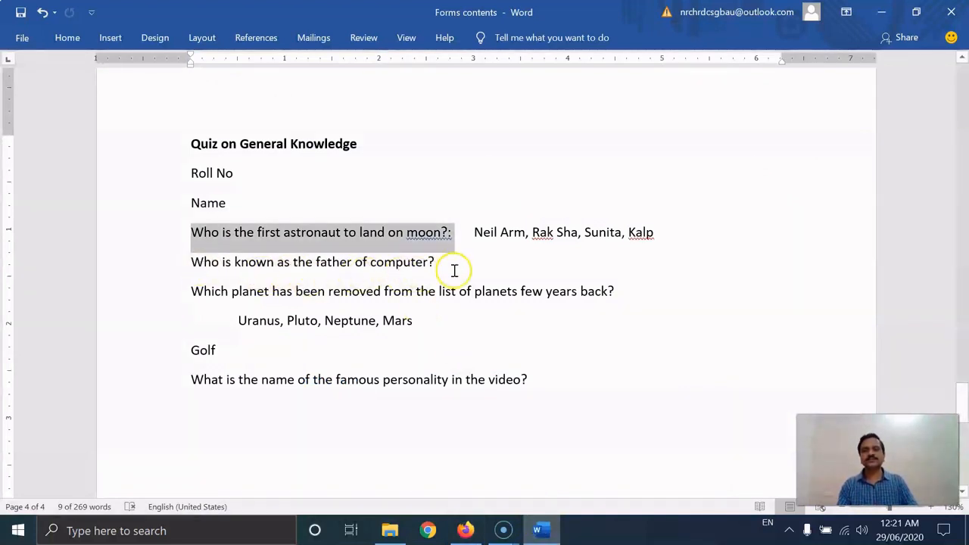
pyautogui.hotkey('alt', 'Tab')
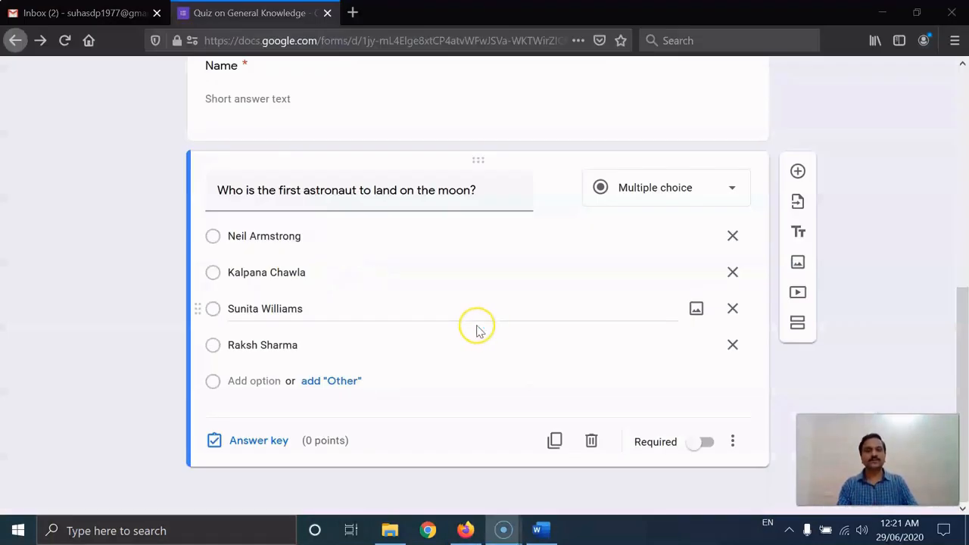
pyautogui.click(798, 171)
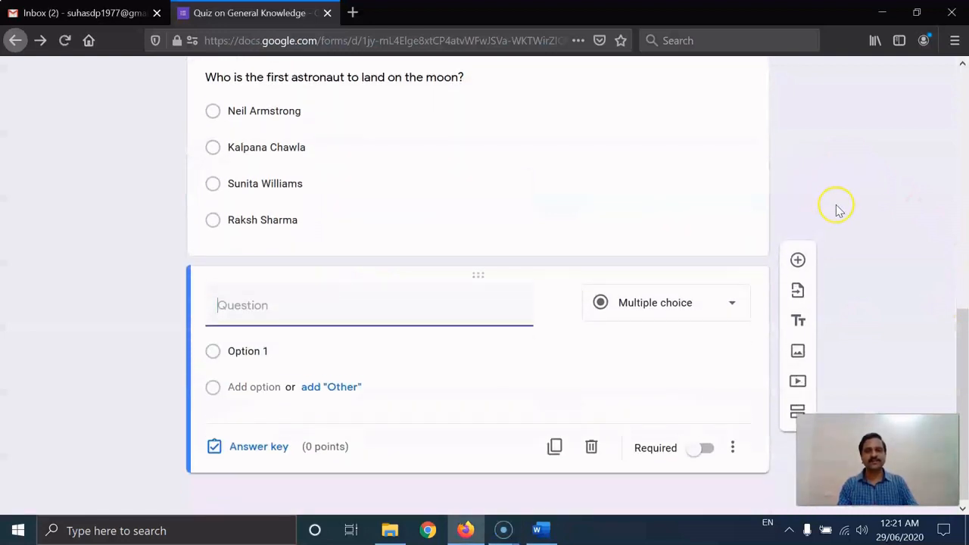
pyautogui.write('W')
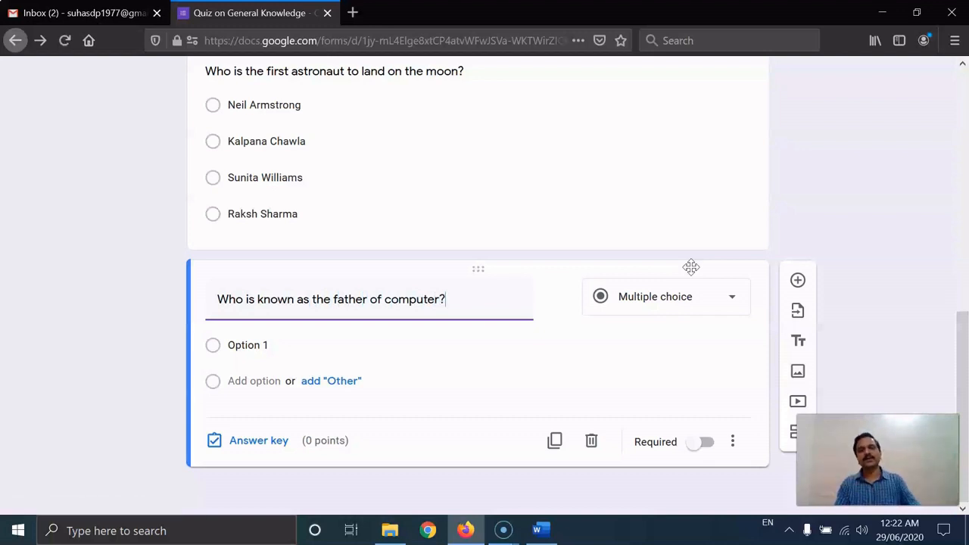
pyautogui.click(762, 349)
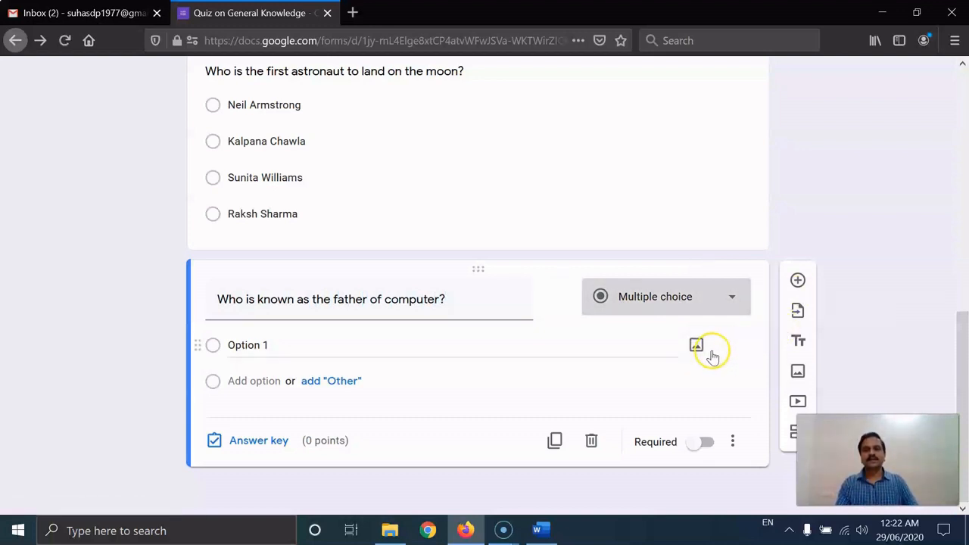
# - Give the father of computer question four options: "Dennis Ritchie", "Bill Gates", "Charles Babbage" and "Stephen Hawkings"
pyautogui.click(396, 344)
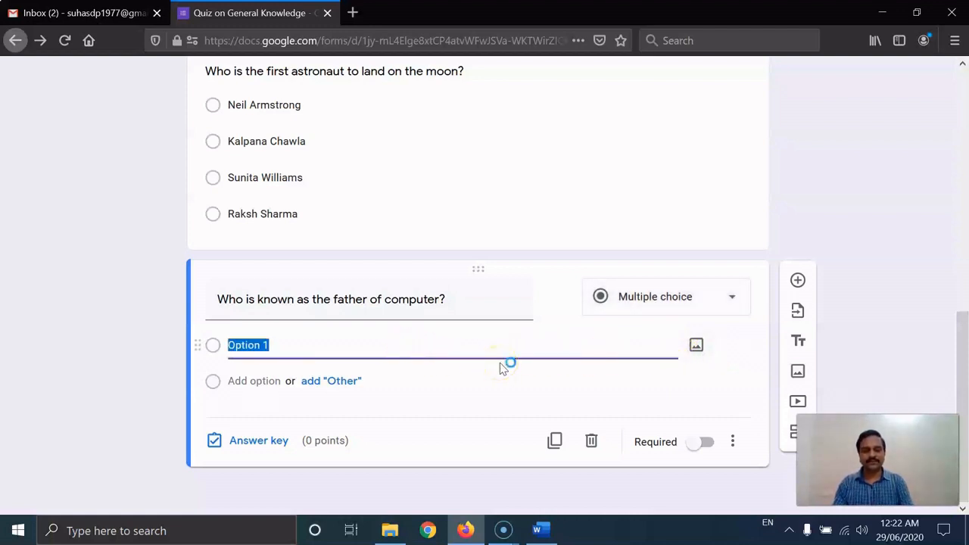
pyautogui.write('Ch')
pyautogui.press('BackSpace')
pyautogui.press('BackSpace')
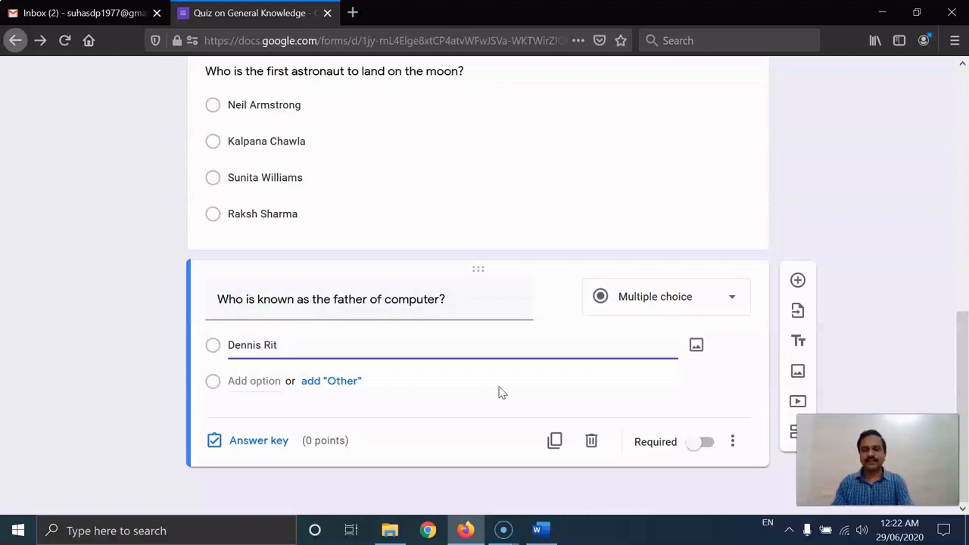
pyautogui.write('hie')
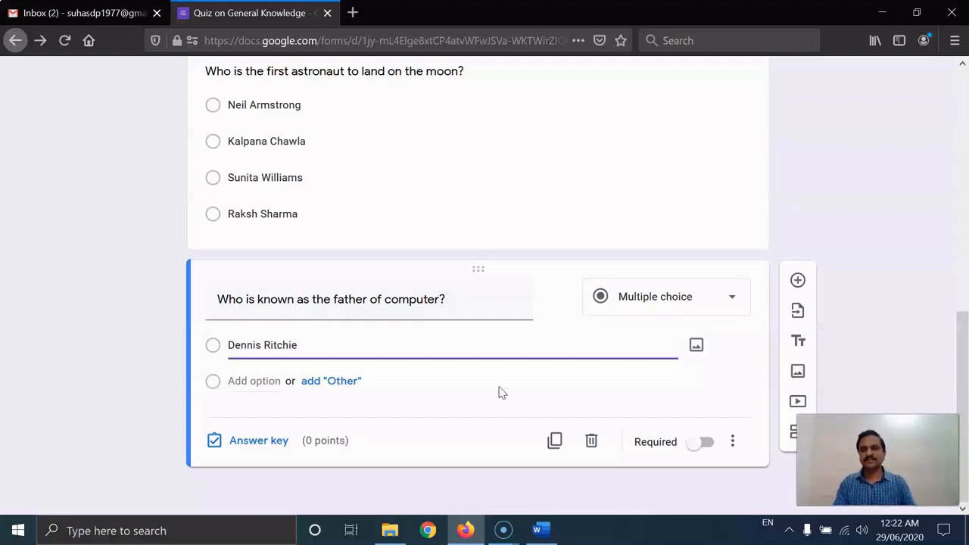
pyautogui.click(243, 382)
pyautogui.write('B')
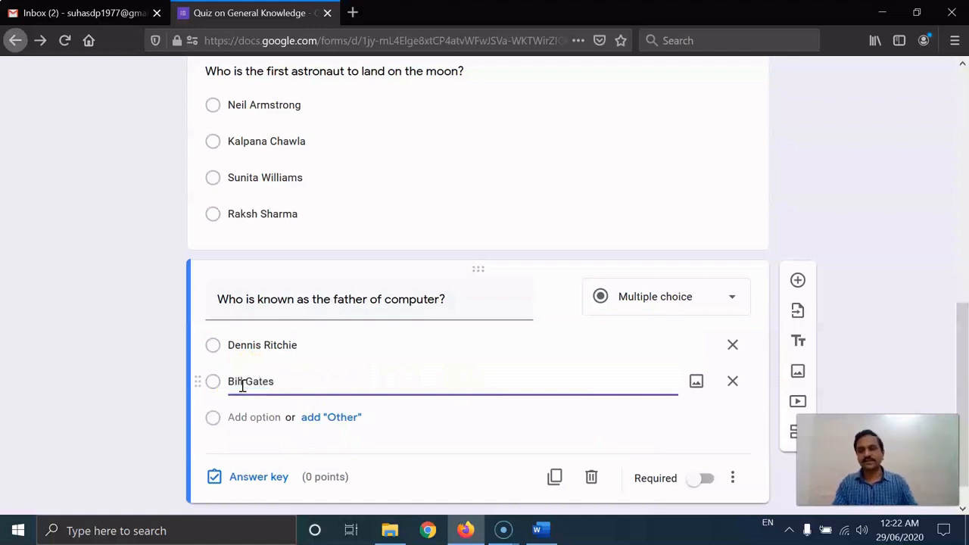
pyautogui.write('ill Gates')
pyautogui.click(244, 416)
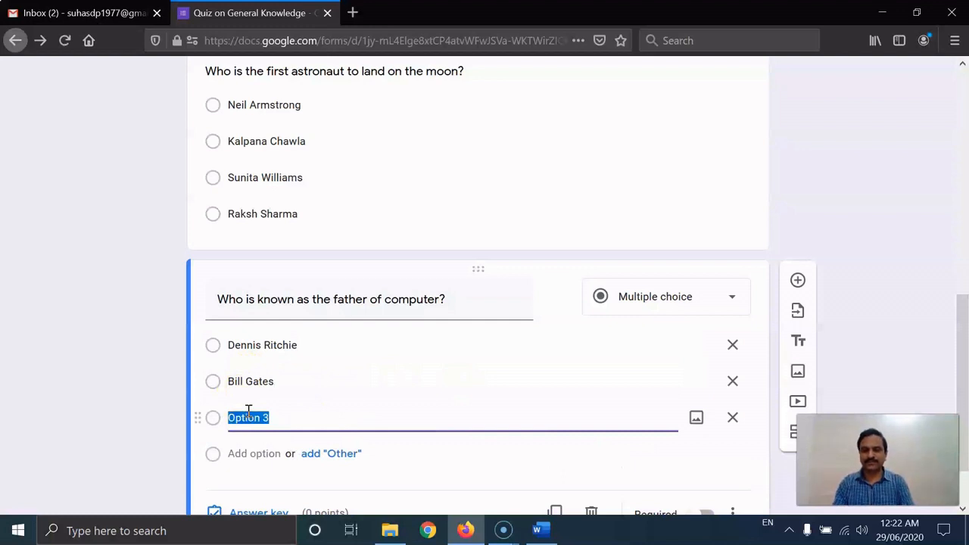
pyautogui.write('Charles Babbage')
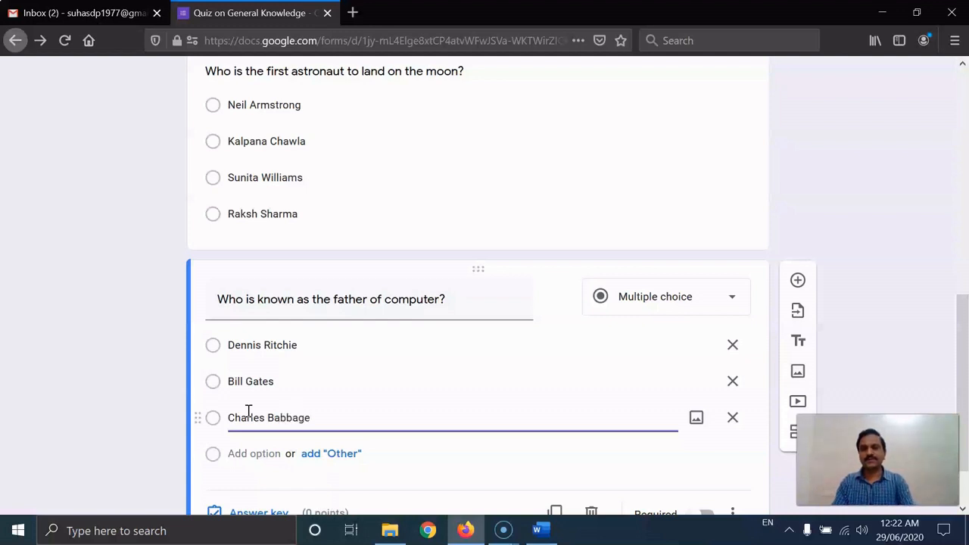
pyautogui.click(246, 453)
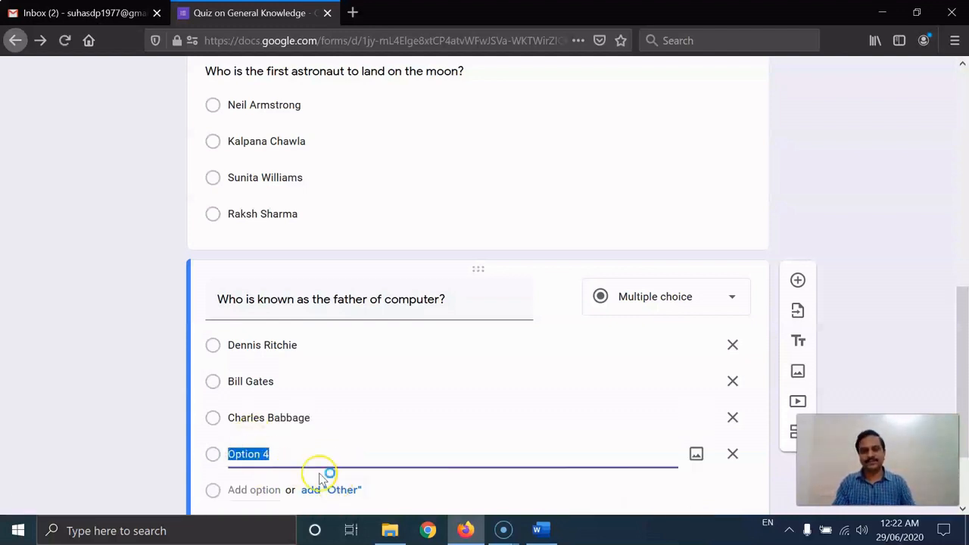
pyautogui.write('Stephen Hawkings')
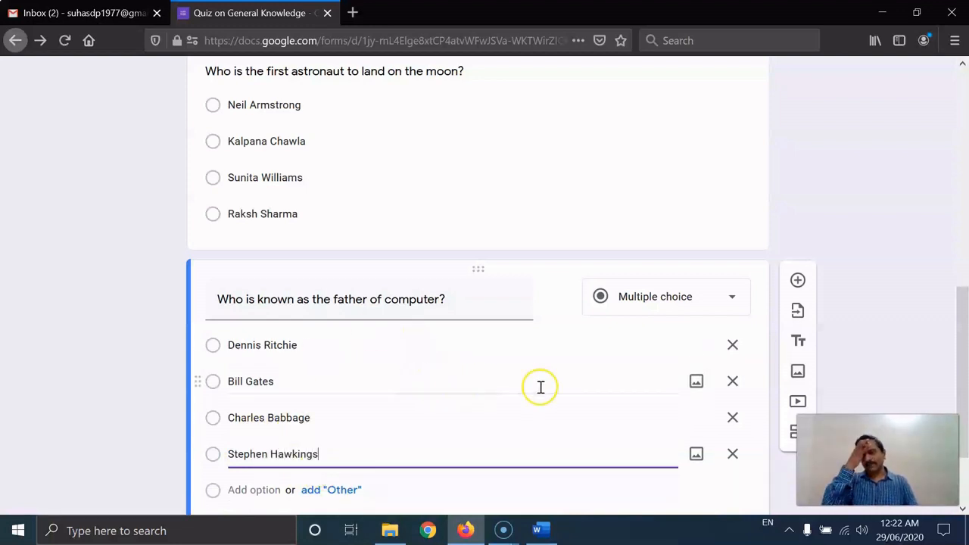
pyautogui.scroll(-2, 866, 331)
# - In the Word document, copy the question "Which planet has been removed from the list of planets few years back?"
pyautogui.hotkey('alt', 'Tab')
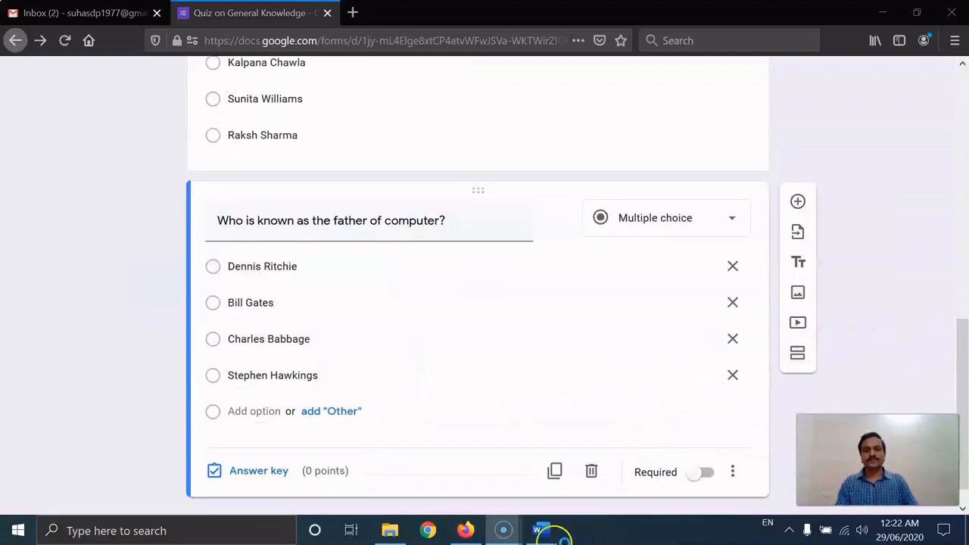
pyautogui.click(538, 531)
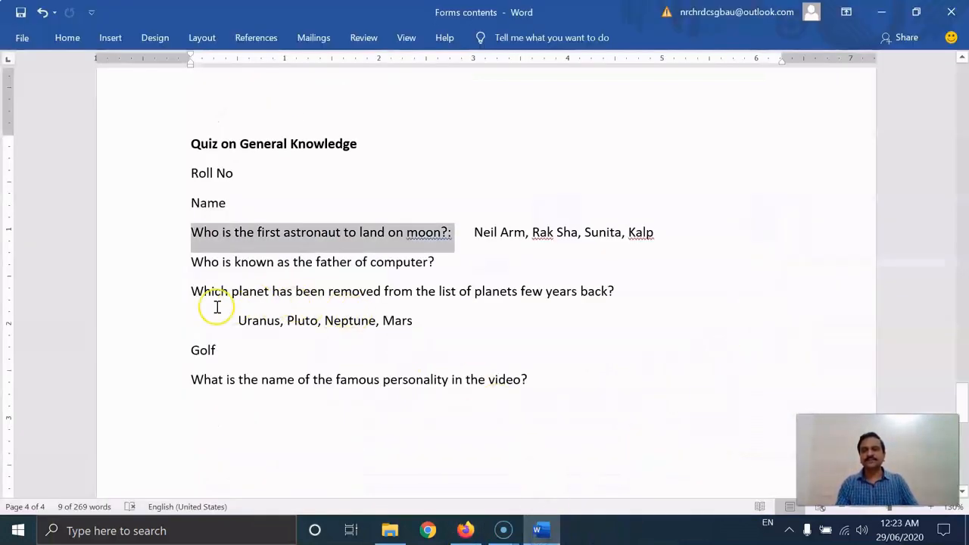
pyautogui.moveTo(191, 294); pyautogui.dragTo(615, 292)
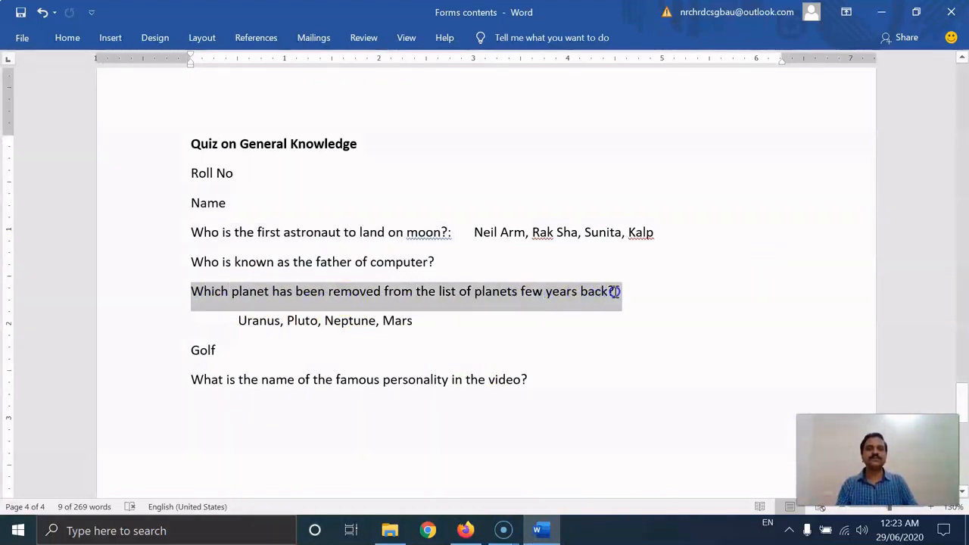
pyautogui.rightClick(554, 296)
pyautogui.click(588, 324)
pyautogui.click(540, 324)
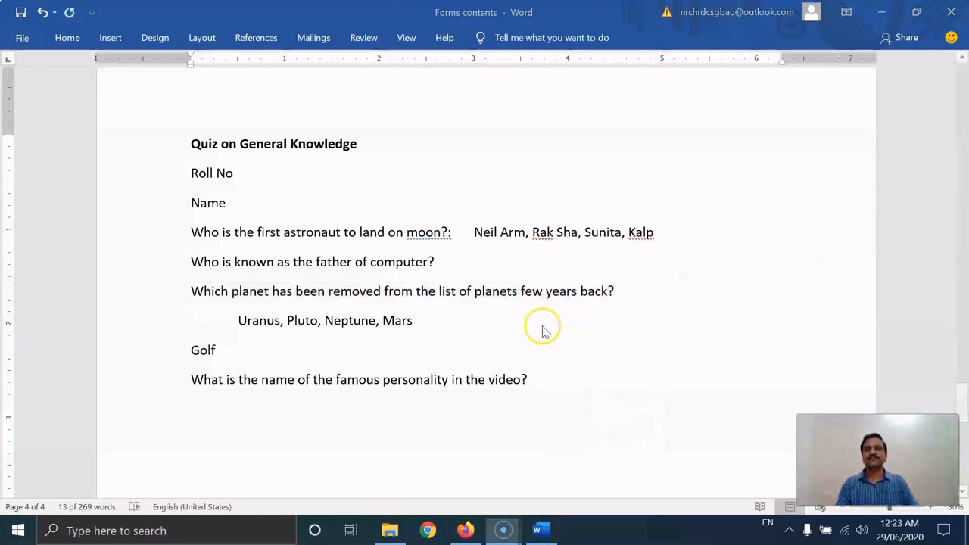
# - Back in the form, add a multiple-choice question below the father of computer question and paste the copied planet question as its title
pyautogui.click(465, 530)
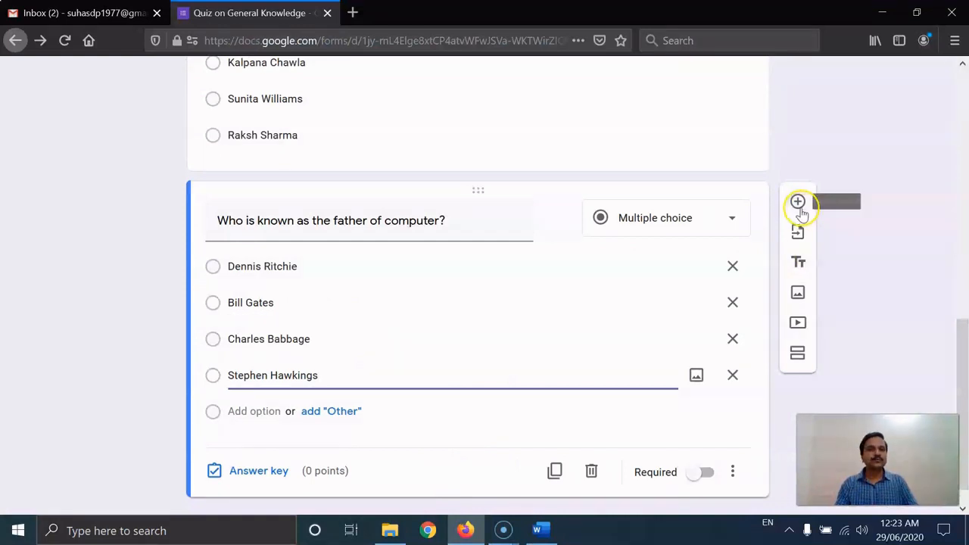
pyautogui.click(799, 202)
pyautogui.rightClick(262, 303)
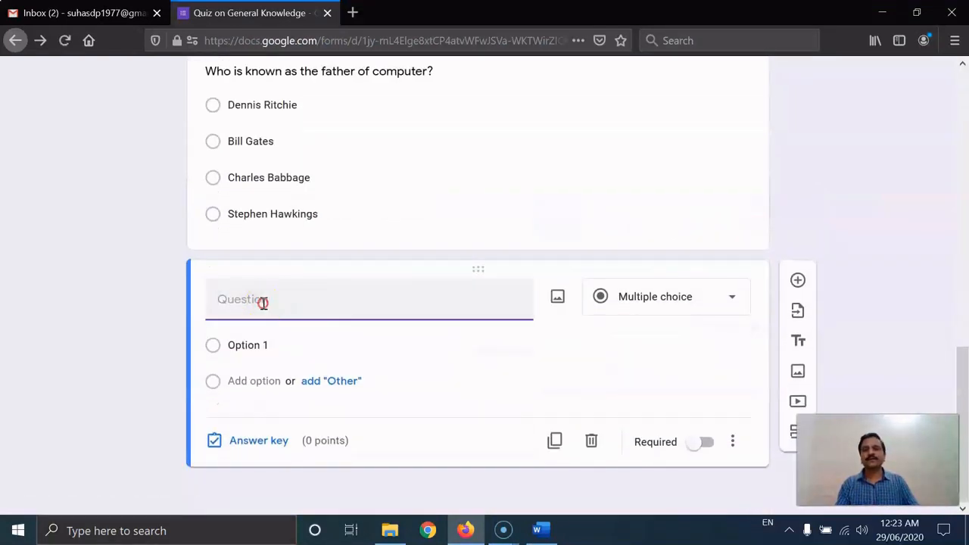
pyautogui.click(330, 365)
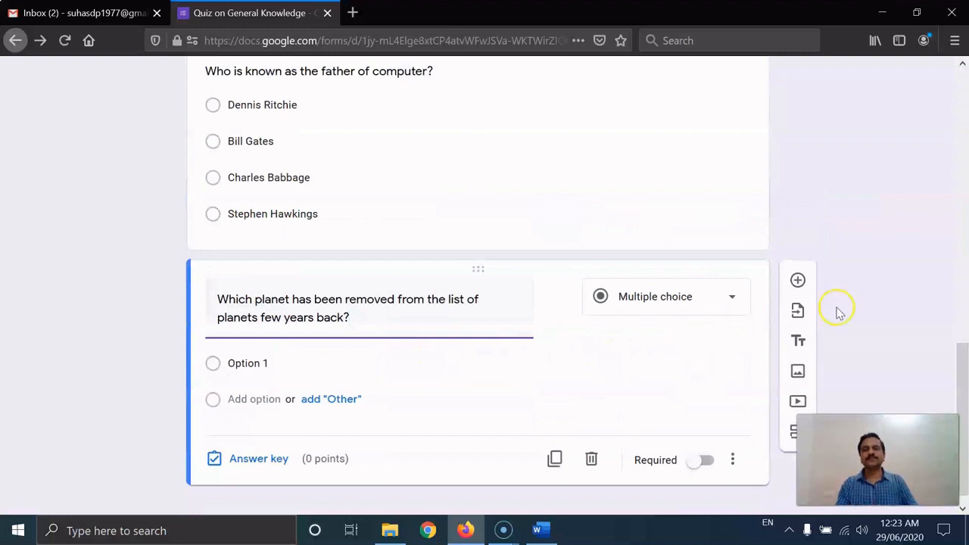
pyautogui.scroll(-1, 871, 311)
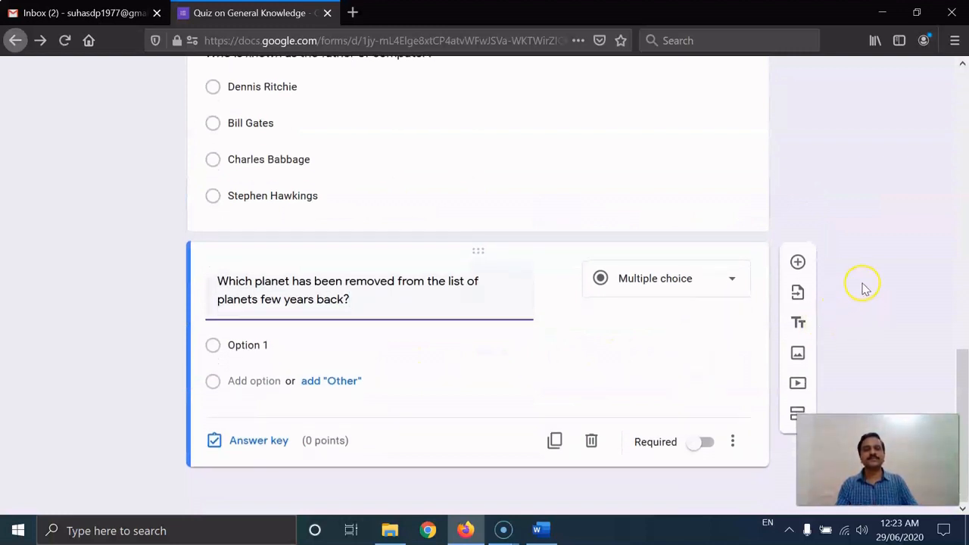
# - Check the Word document for the planet question's answers and set its first option to "Uranus"
pyautogui.click(306, 347)
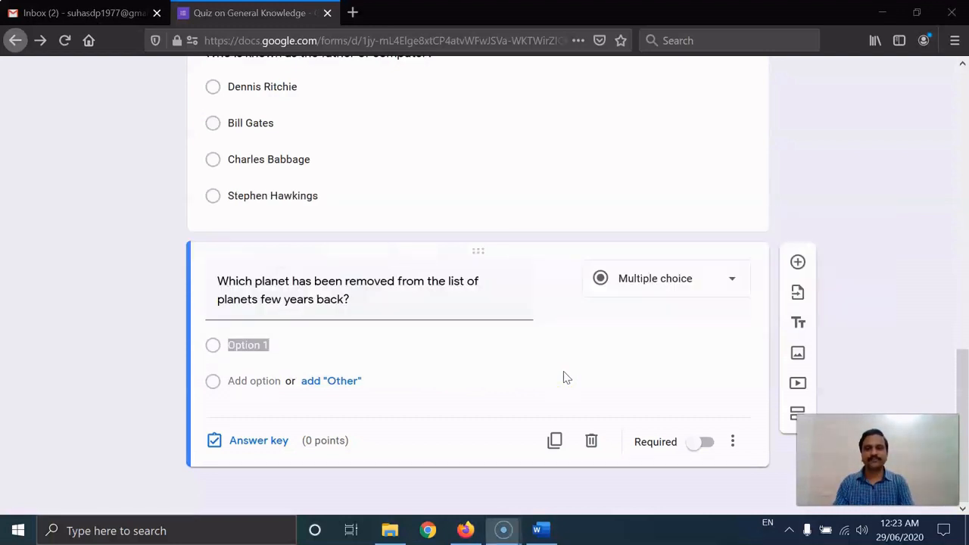
pyautogui.hotkey('alt', 'Tab')
pyautogui.hotkey('alt', 'Tab')
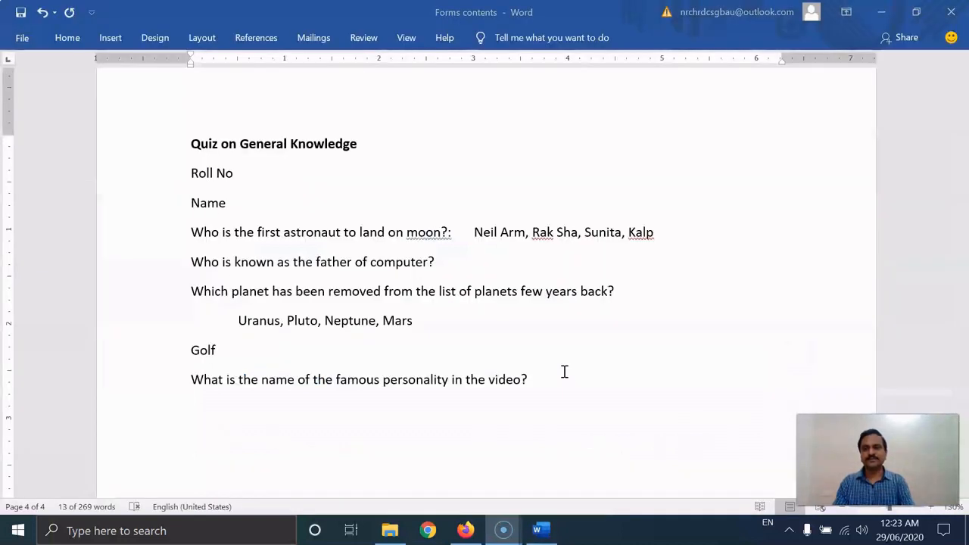
pyautogui.hotkey('alt', 'Tab')
pyautogui.hotkey('alt', 'Tab')
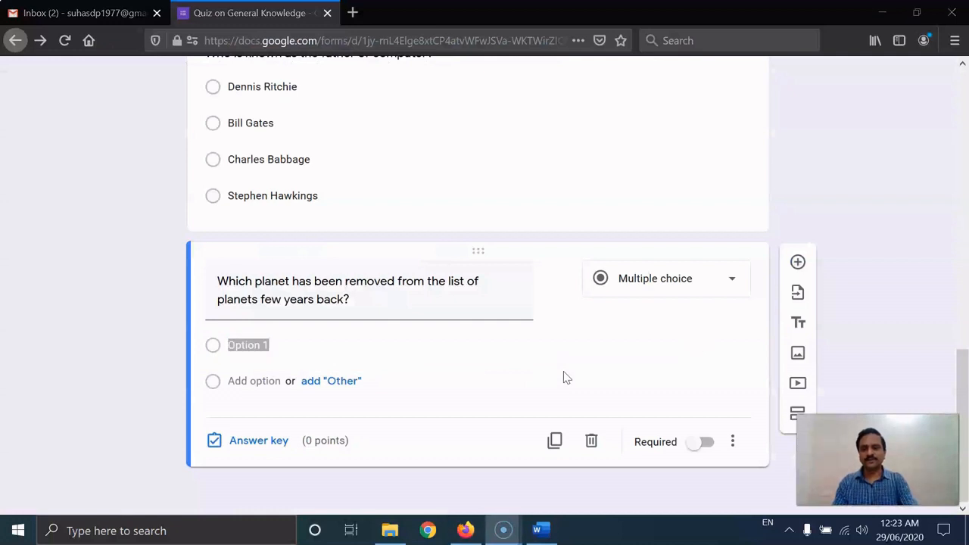
pyautogui.click(286, 338)
pyautogui.click(314, 345)
pyautogui.hotkey('ctrl', 'a')
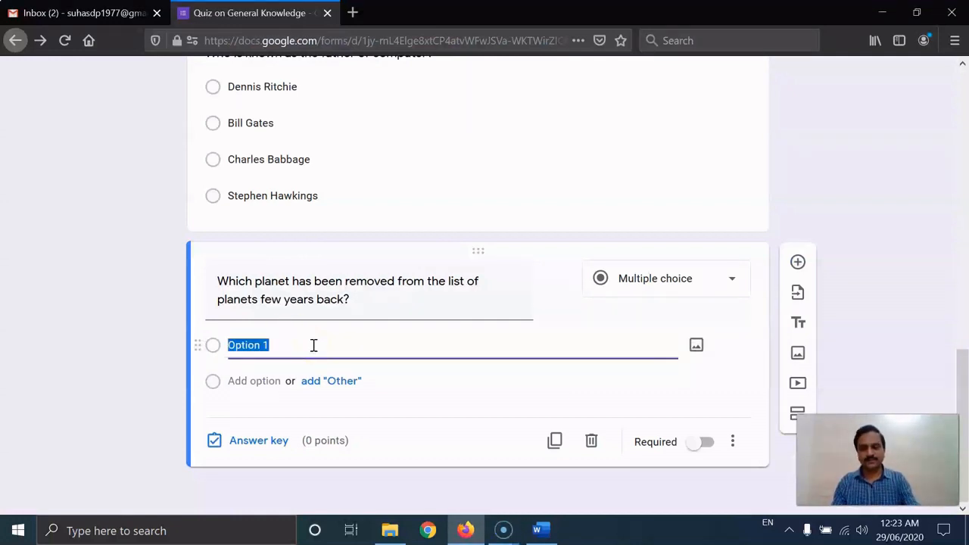
pyautogui.write('Uranus')
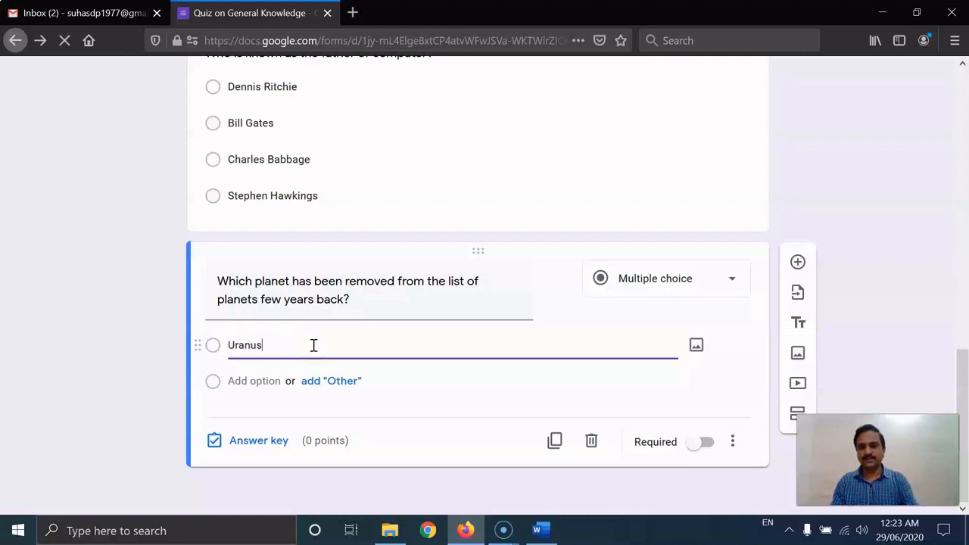
# - Add the options "Pluto", "Neptune" and "Mars" to the planet question
pyautogui.click(238, 381)
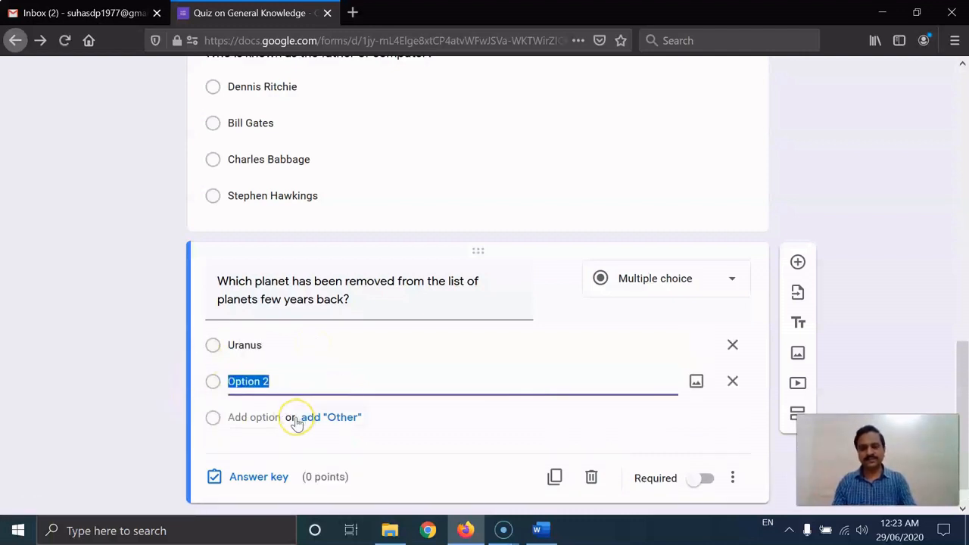
pyautogui.write('Pluto')
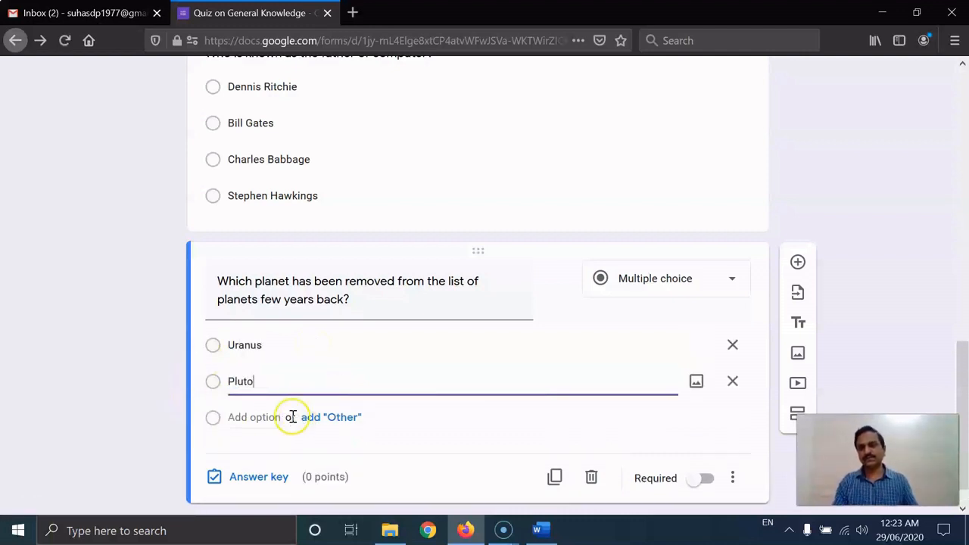
pyautogui.click(257, 417)
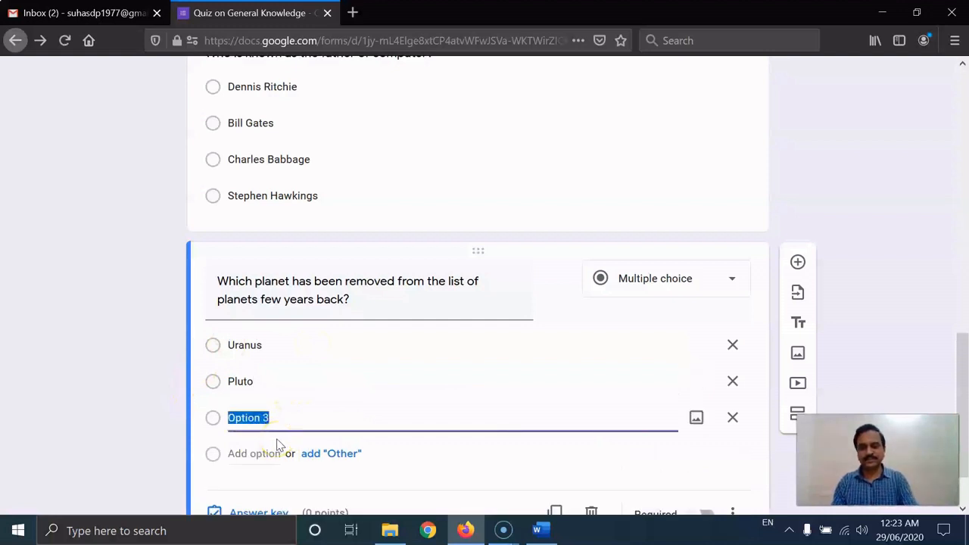
pyautogui.write('Neptune')
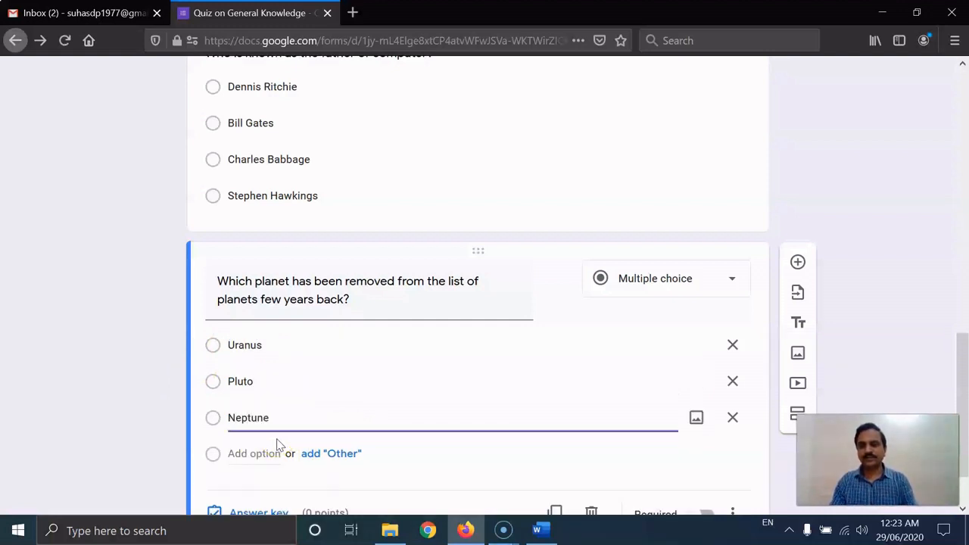
pyautogui.click(252, 453)
pyautogui.write('M')
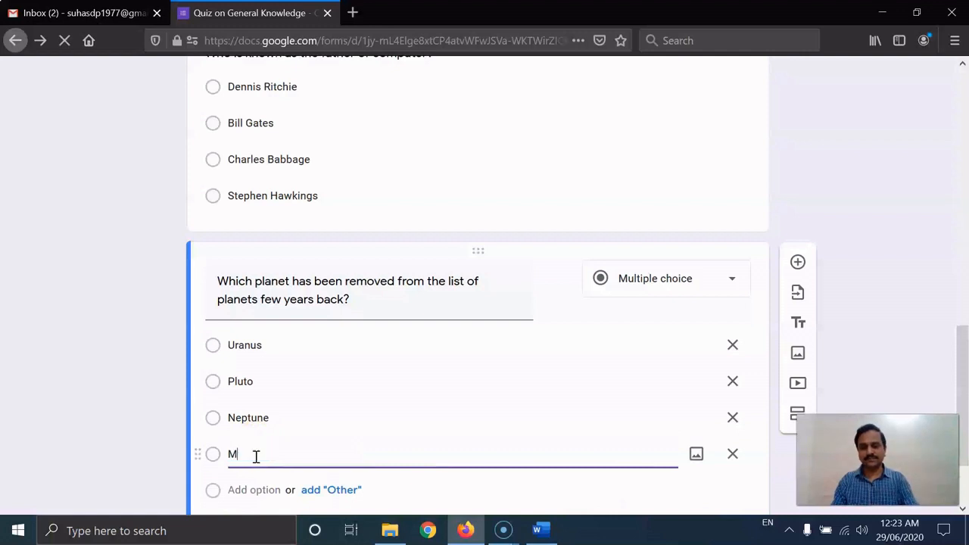
pyautogui.write('ars')
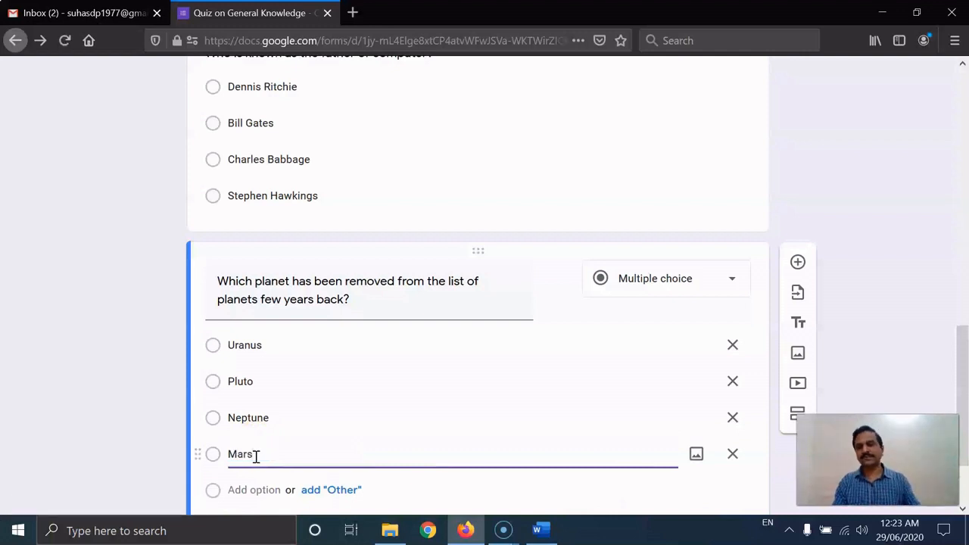
# - Review the questions added so far and select the moon question to examine its options, answer key and points setting
pyautogui.click(855, 241)
pyautogui.scroll(3, 437, 286)
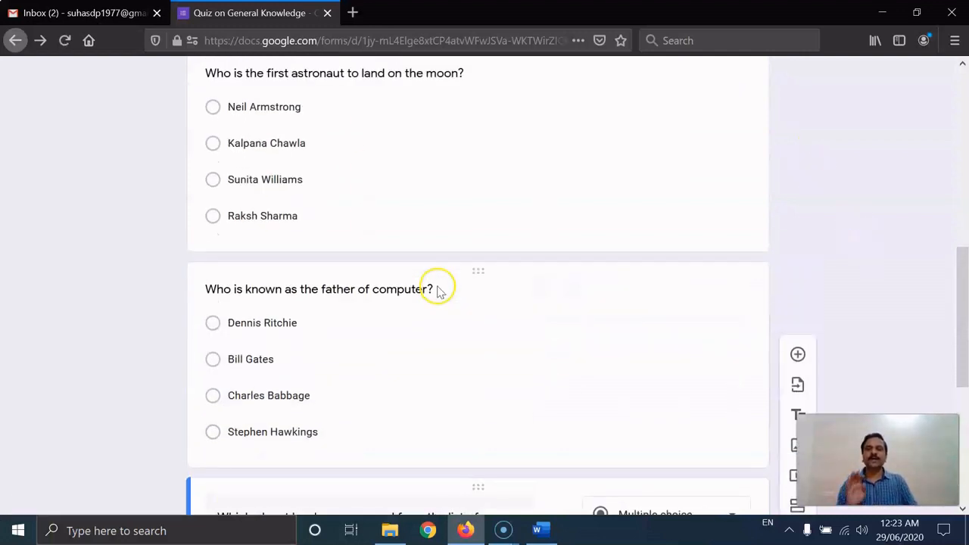
pyautogui.scroll(3, 532, 294)
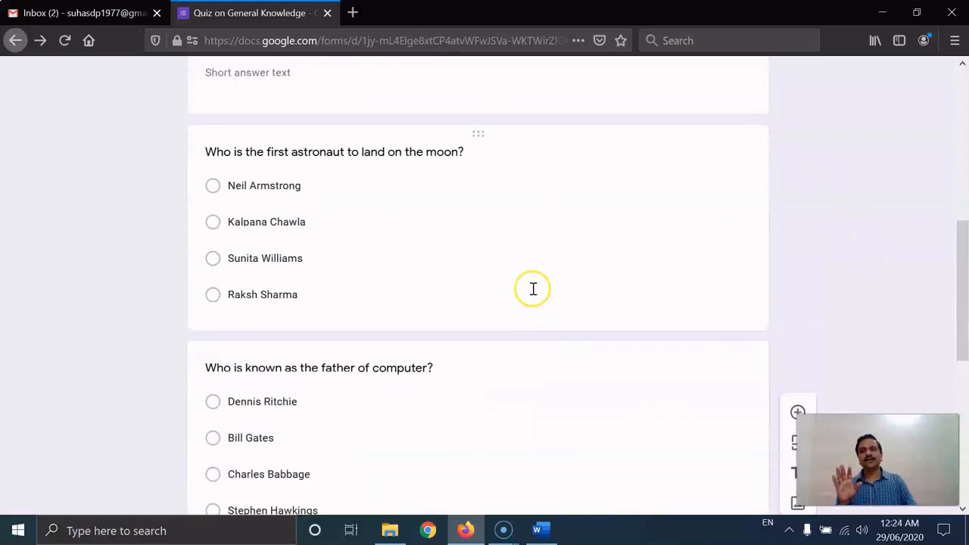
pyautogui.scroll(-1, 470, 333)
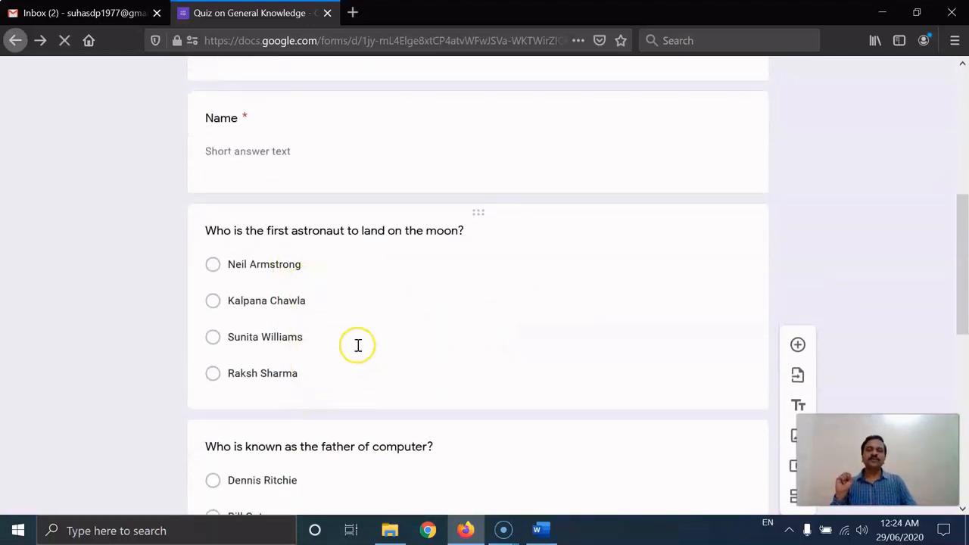
pyautogui.click(439, 235)
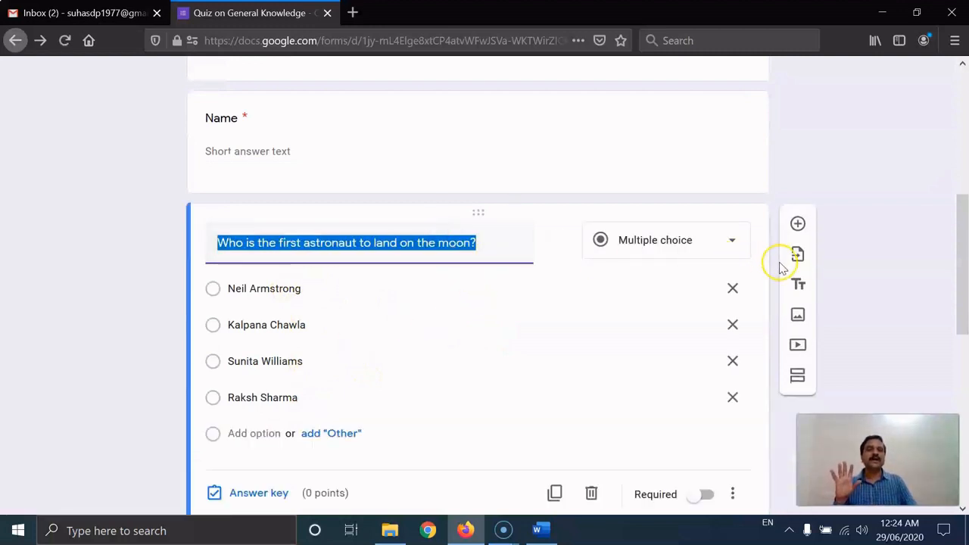
pyautogui.click(871, 263)
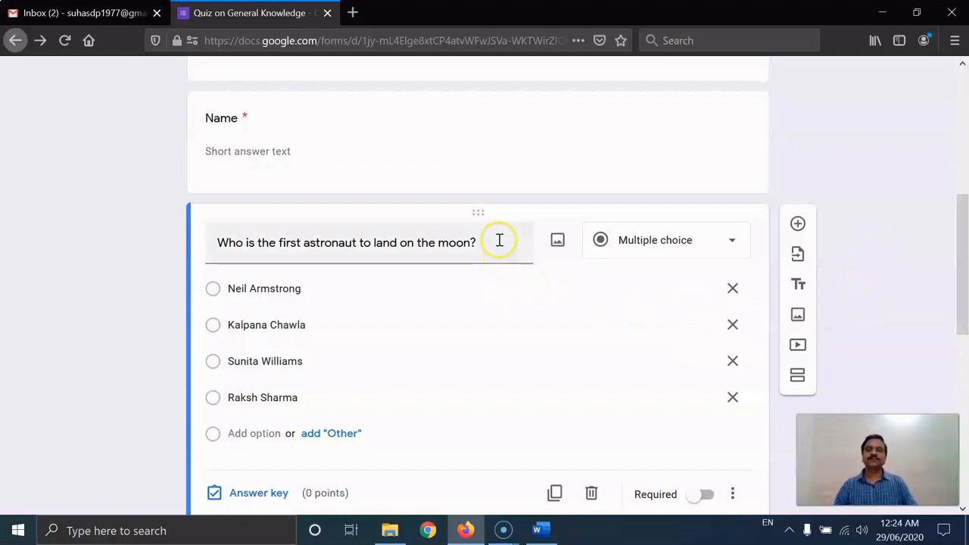
pyautogui.doubleClick(351, 243)
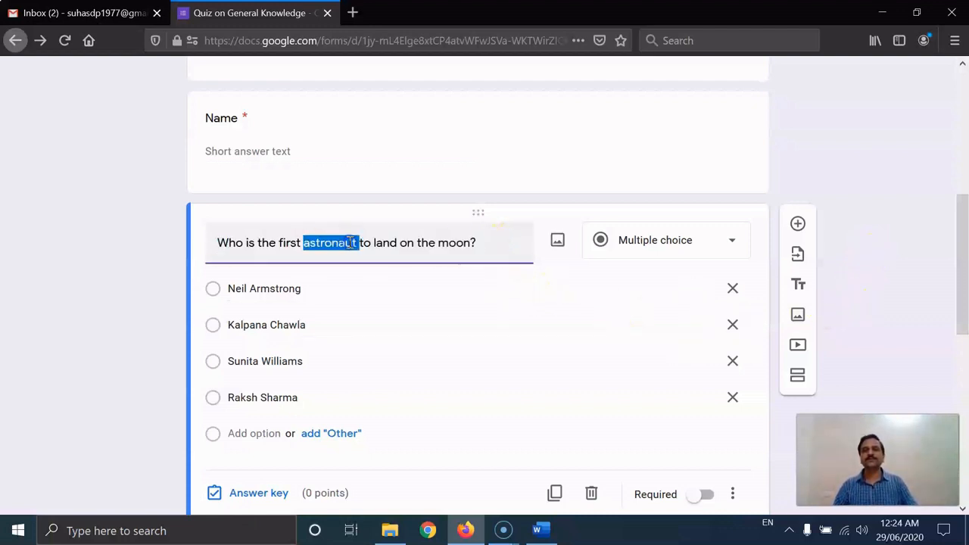
pyautogui.scroll(-2, 506, 268)
pyautogui.scroll(-2, 507, 268)
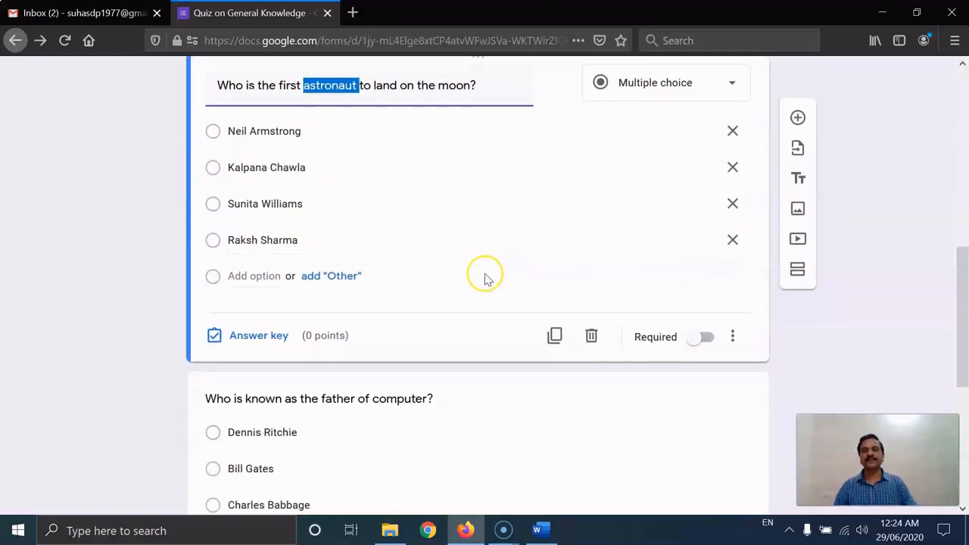
pyautogui.scroll(-2, 361, 342)
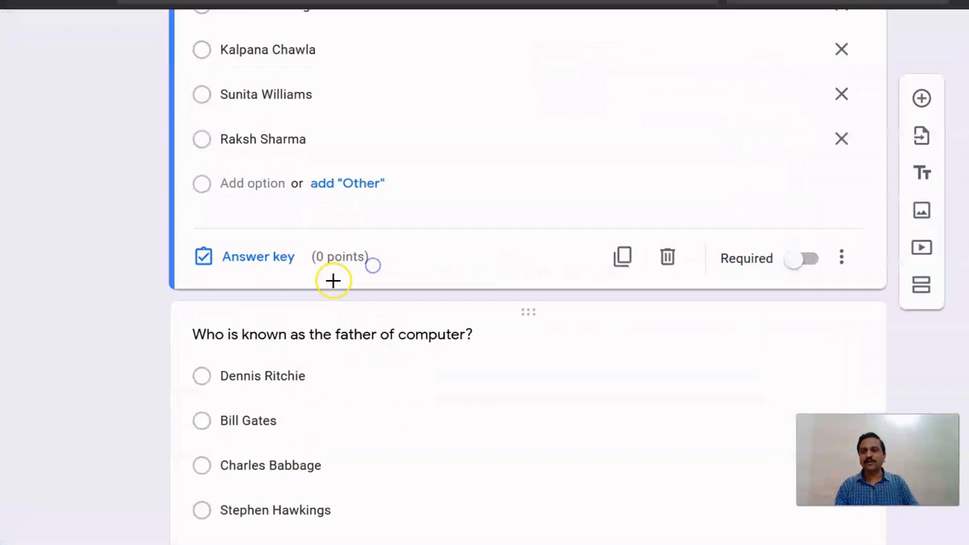
pyautogui.moveTo(205, 274)
pyautogui.mouseDown()
pyautogui.moveTo(199, 240)
pyautogui.moveTo(348, 237)
pyautogui.mouseUp()
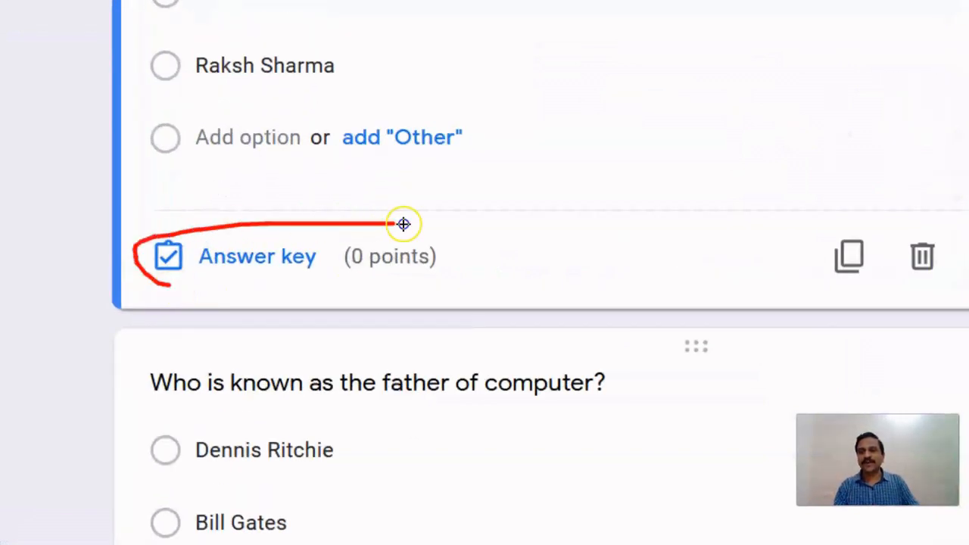
pyautogui.moveTo(404, 224)
pyautogui.mouseDown()
pyautogui.moveTo(450, 273)
pyautogui.moveTo(160, 288)
pyautogui.mouseUp()
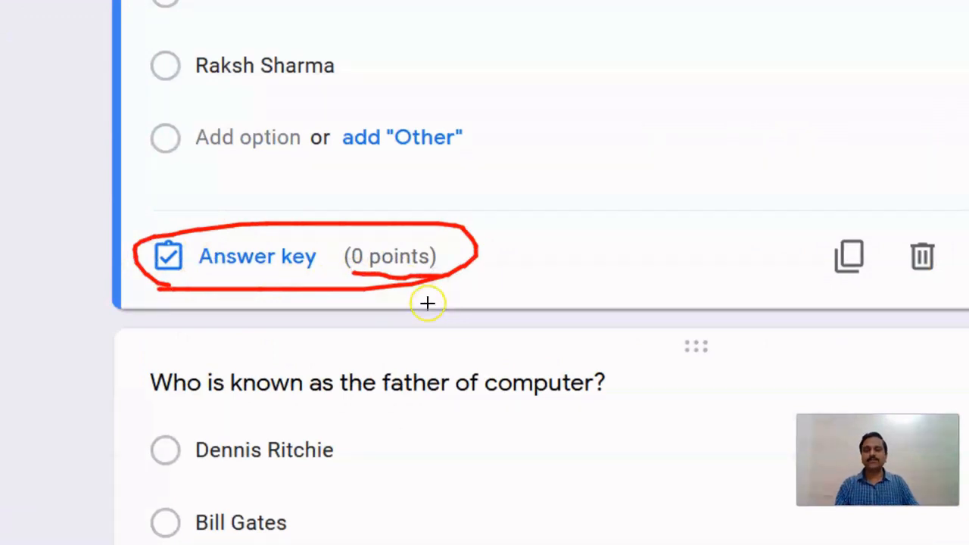
pyautogui.press('Escape')
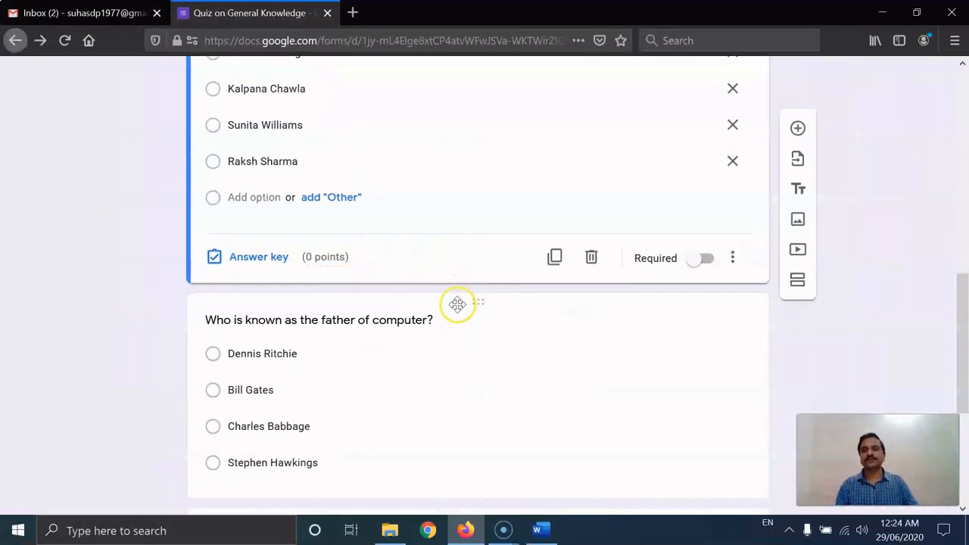
# - In the moon question's answer key, set the score to 2 points and mark "Neil Armstrong" as the correct answer
pyautogui.click(259, 257)
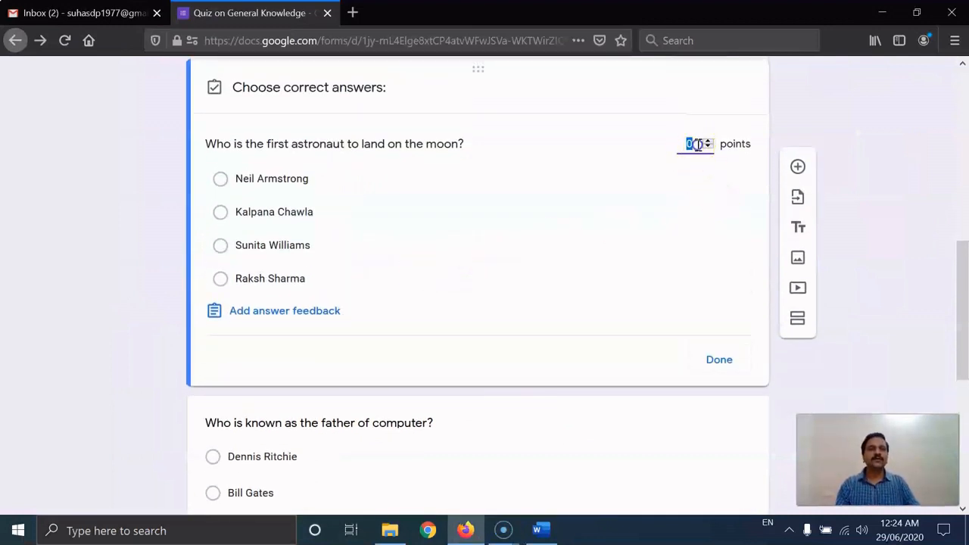
pyautogui.click(710, 145)
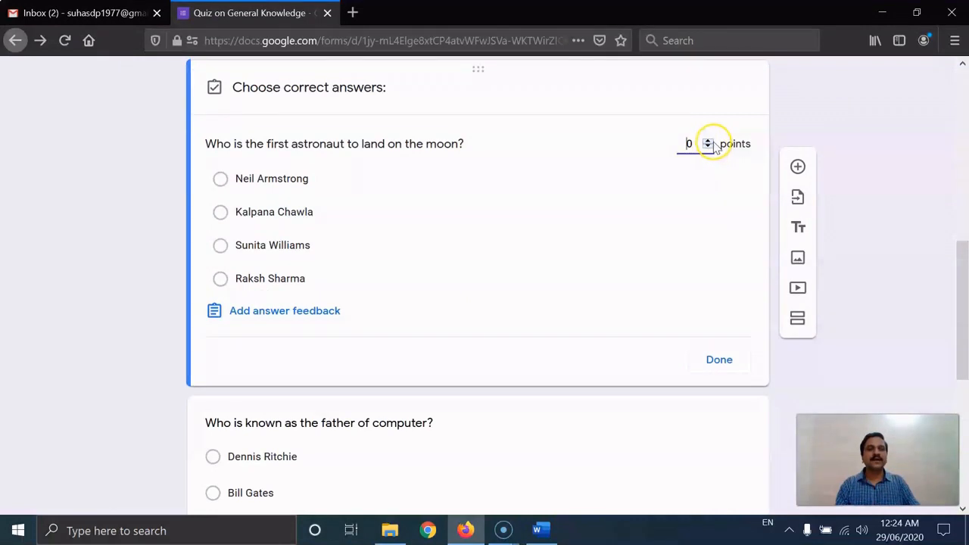
pyautogui.click(709, 142)
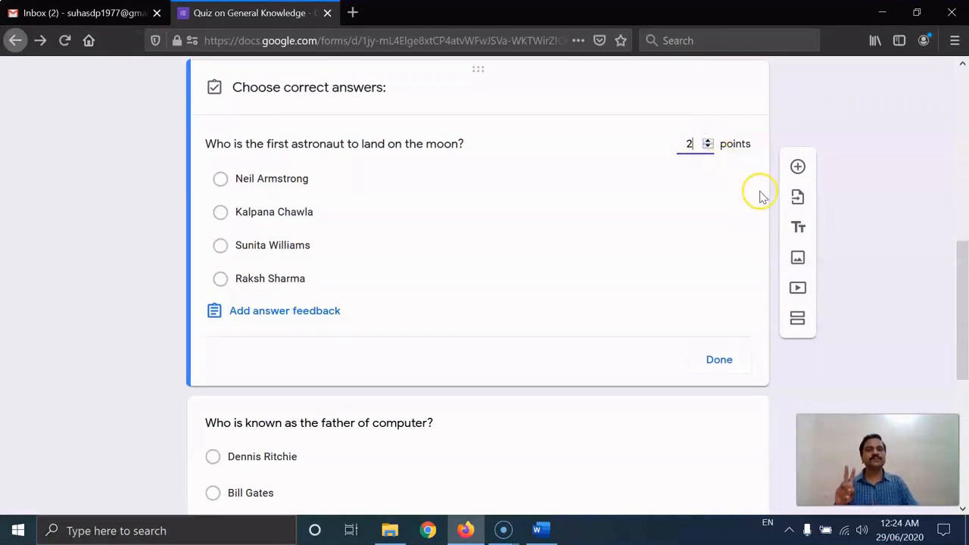
pyautogui.doubleClick(695, 147)
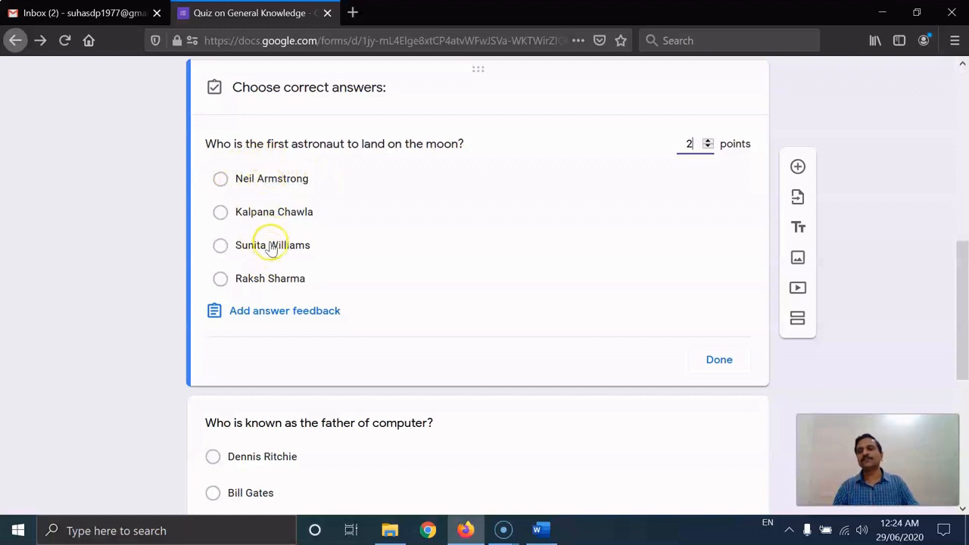
pyautogui.click(221, 179)
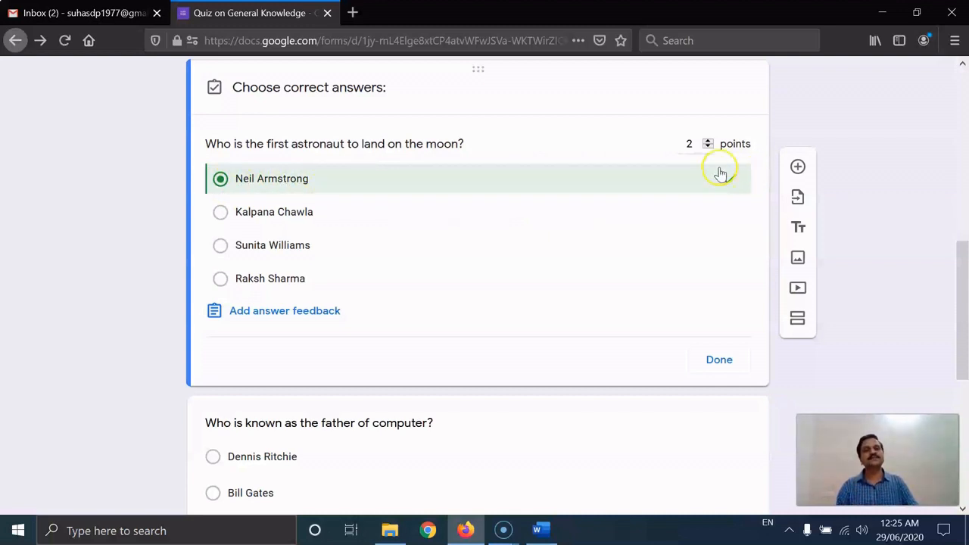
# - Finish the moon question's 2-point answer key and check the marked answer and points on the question
pyautogui.doubleClick(693, 147)
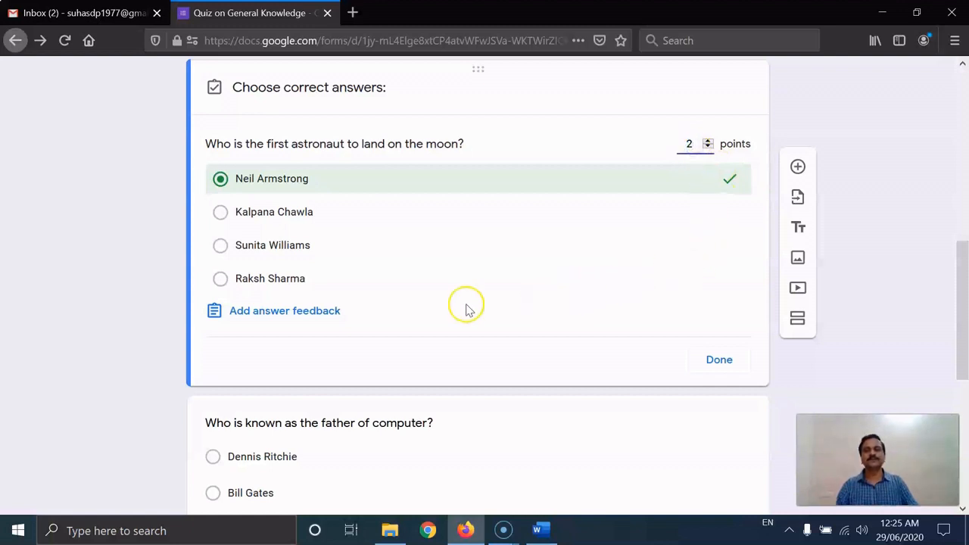
pyautogui.click(718, 361)
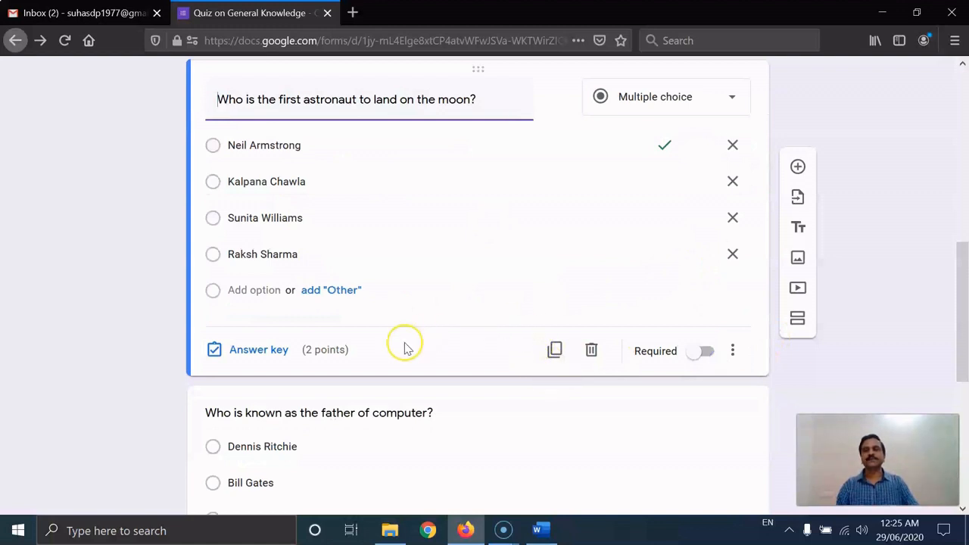
pyautogui.scroll(2, 396, 307)
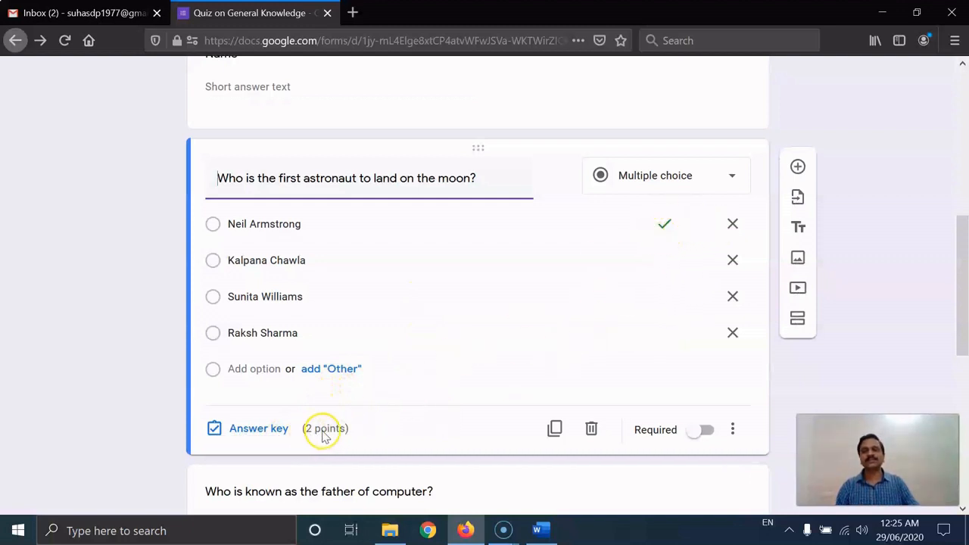
# - In the father of computer question's answer key, set the score to 2 points and mark "Charles Babbage" as correct
pyautogui.scroll(-3, 396, 404)
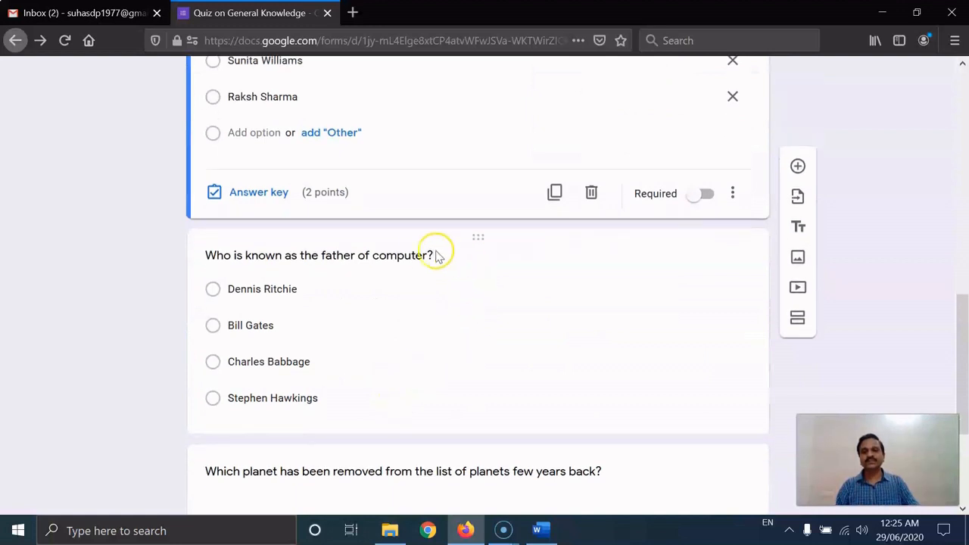
pyautogui.click(436, 256)
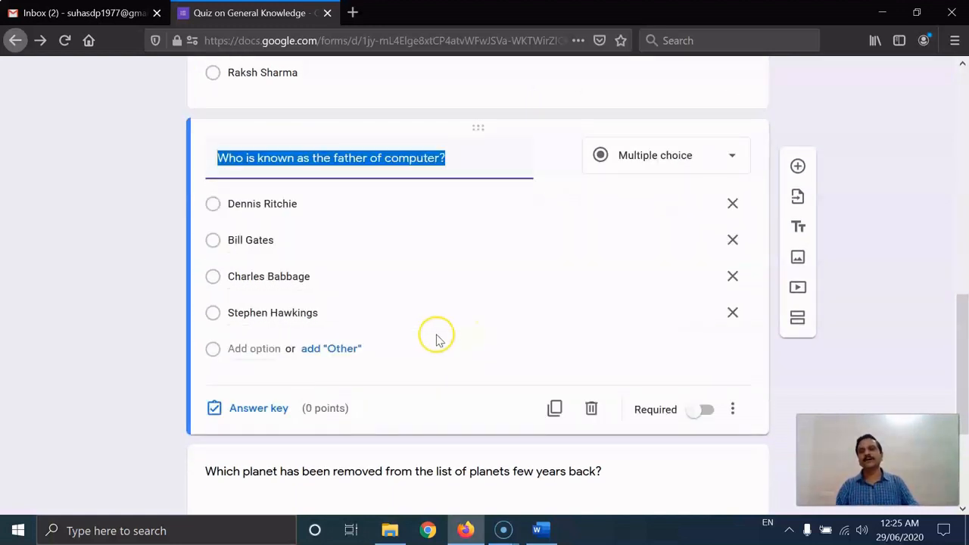
pyautogui.click(275, 408)
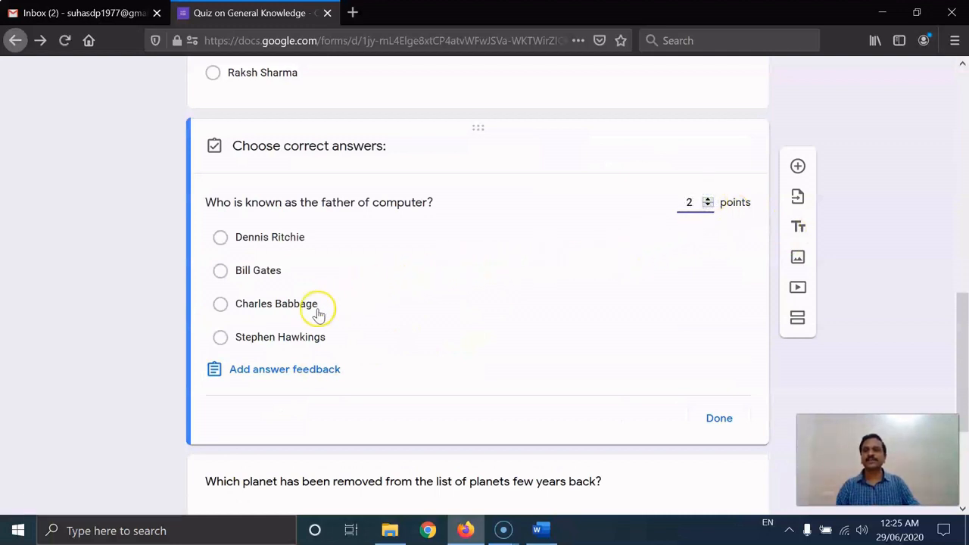
pyautogui.click(218, 309)
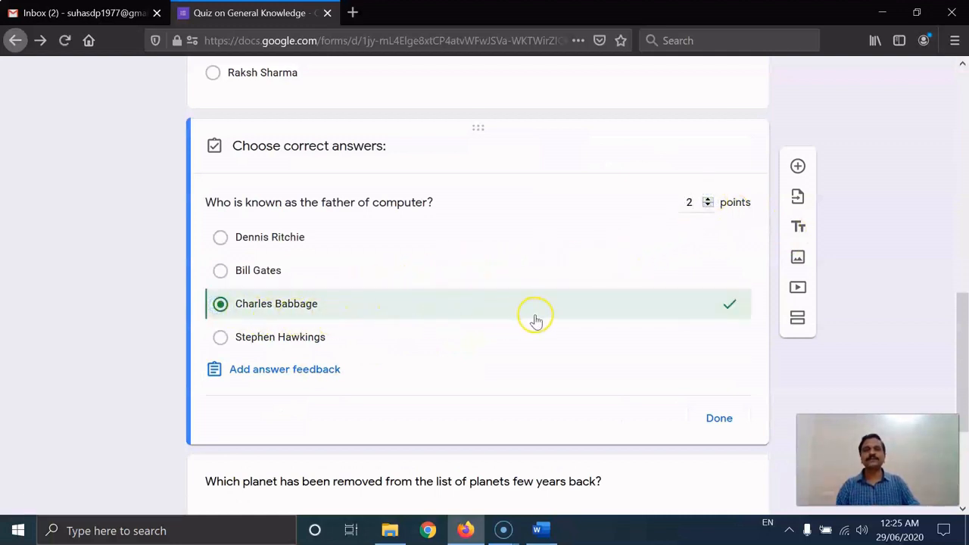
pyautogui.scroll(-2, 534, 320)
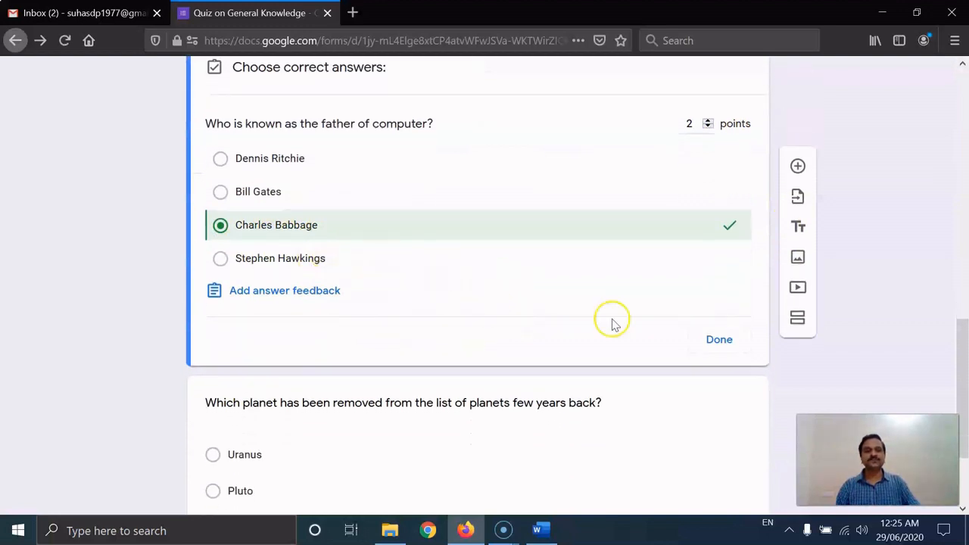
pyautogui.click(723, 339)
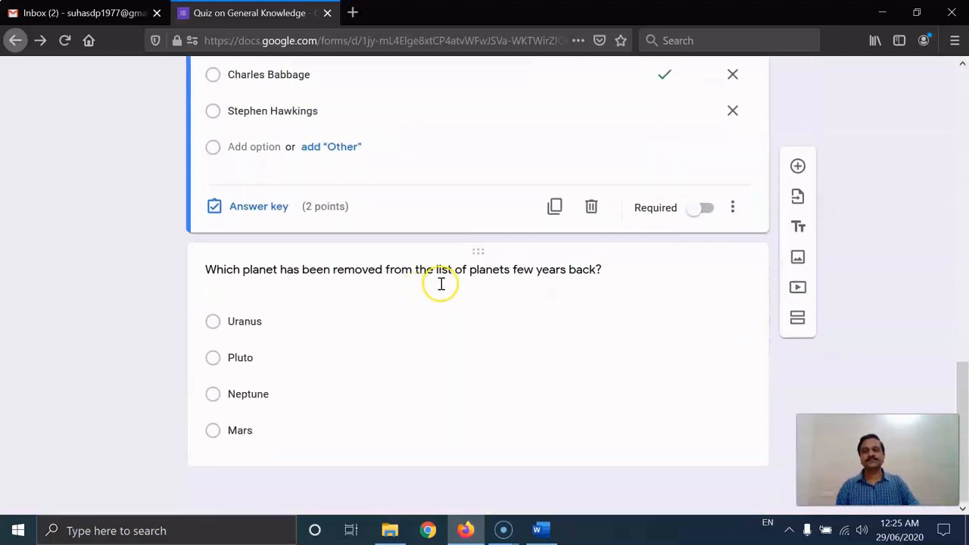
# - In the planet question's answer key, set the score to 2 points and mark "Pluto" as the correct answer
pyautogui.click(441, 282)
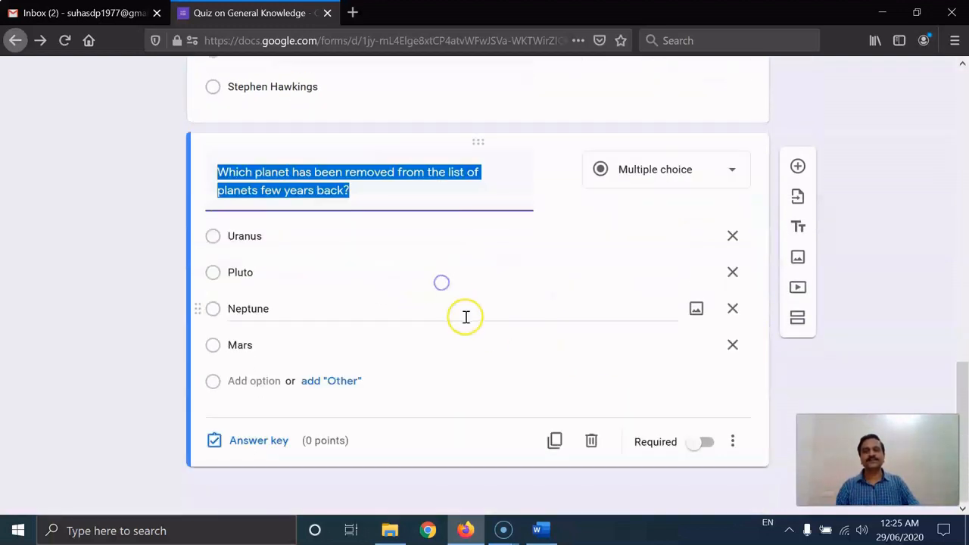
pyautogui.click(267, 443)
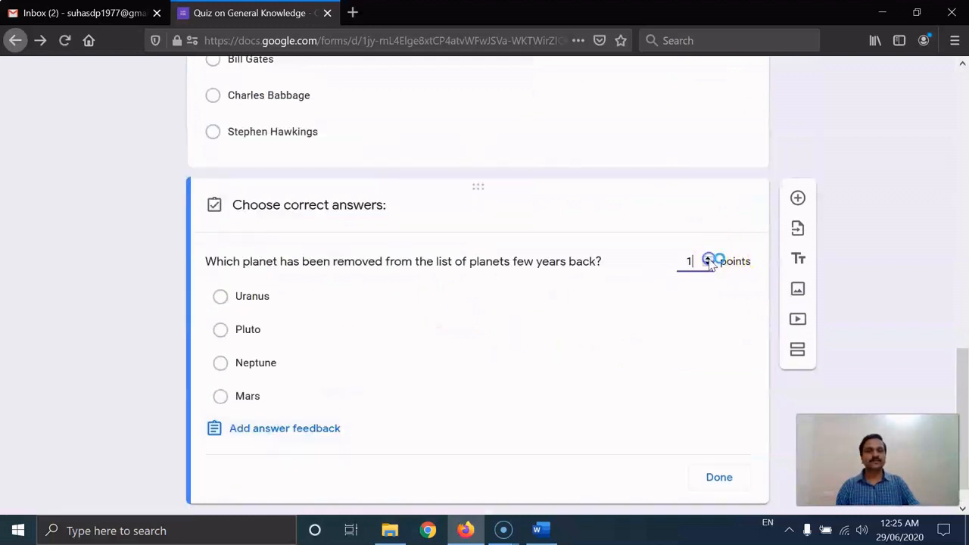
pyautogui.click(708, 258)
pyautogui.scroll(-1, 500, 368)
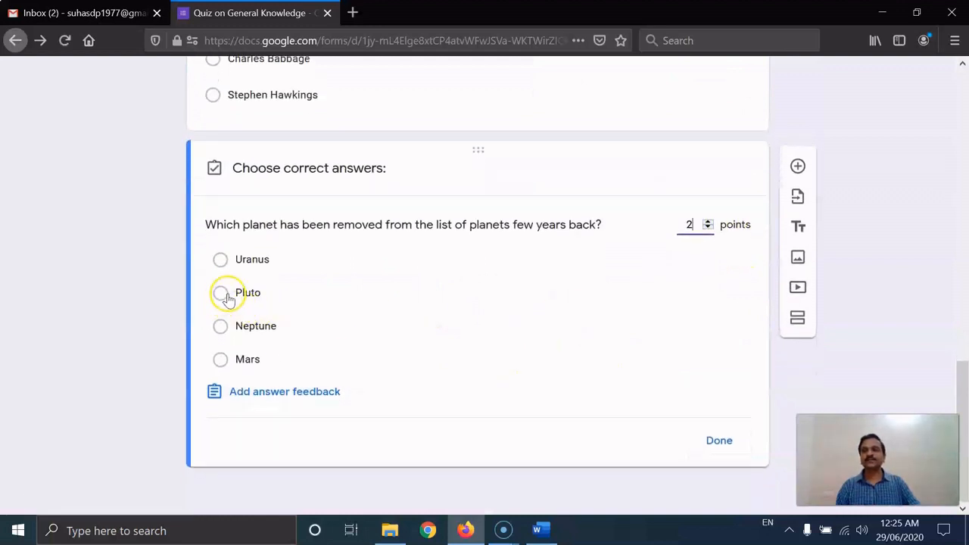
pyautogui.click(226, 295)
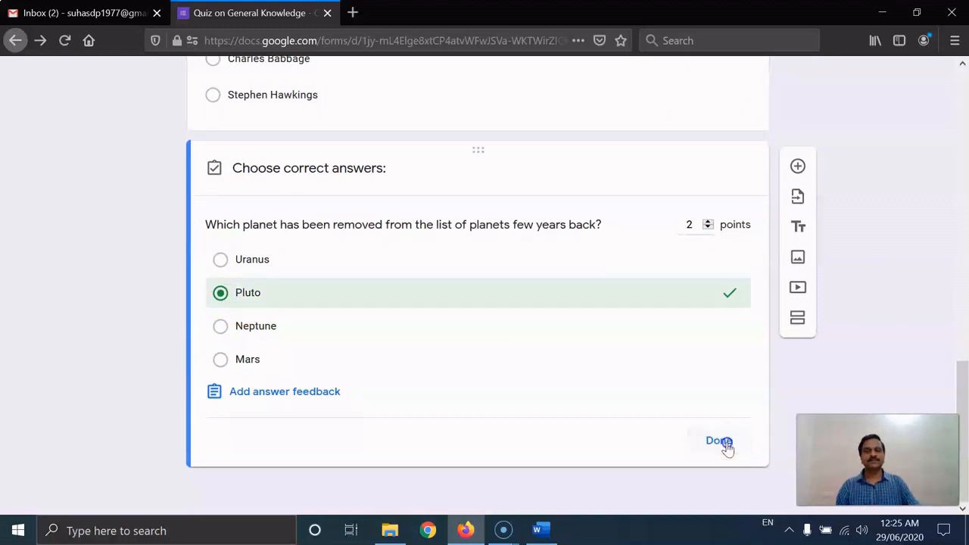
pyautogui.click(721, 441)
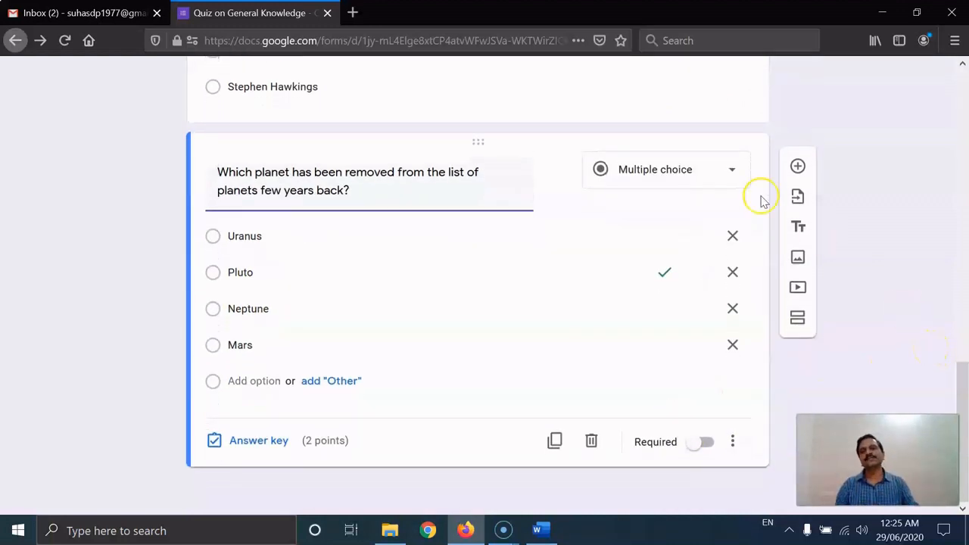
# - Switch to the Word document to check the item listed after the planet question, and return to the form
pyautogui.click(538, 530)
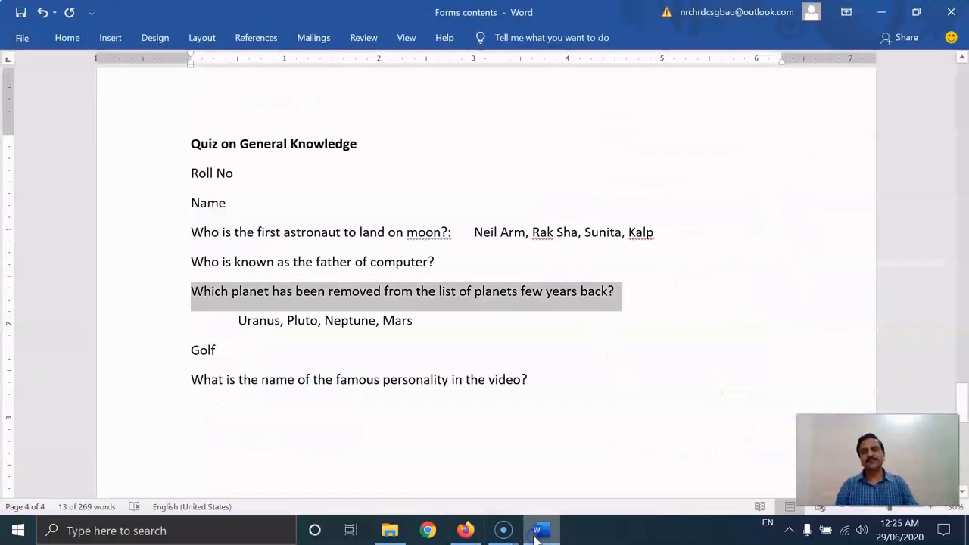
pyautogui.tripleClick(204, 351)
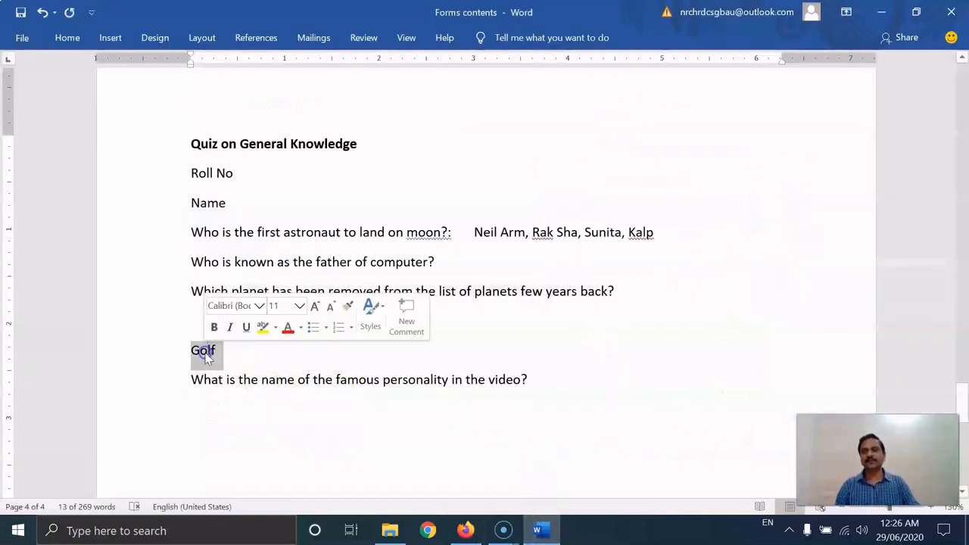
pyautogui.hotkey('alt', 'Tab')
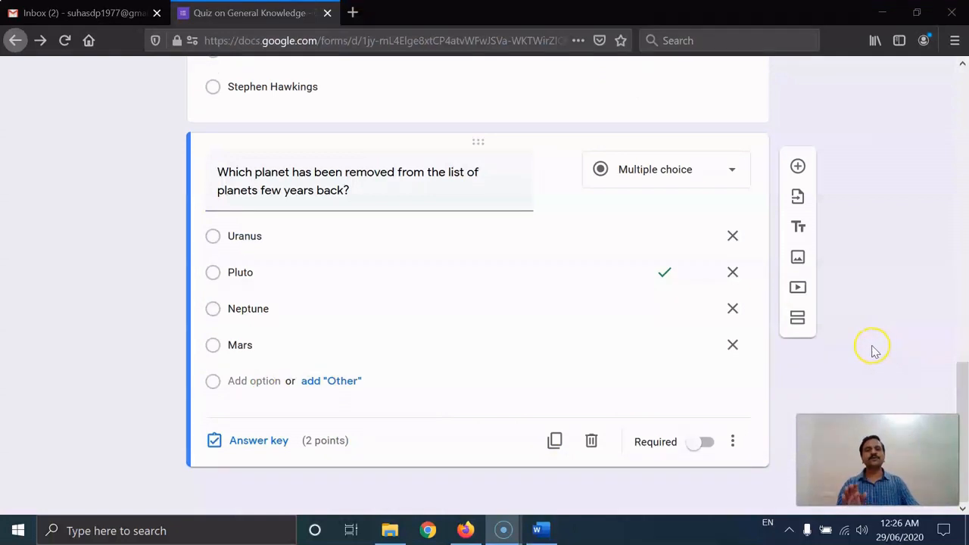
pyautogui.click(874, 350)
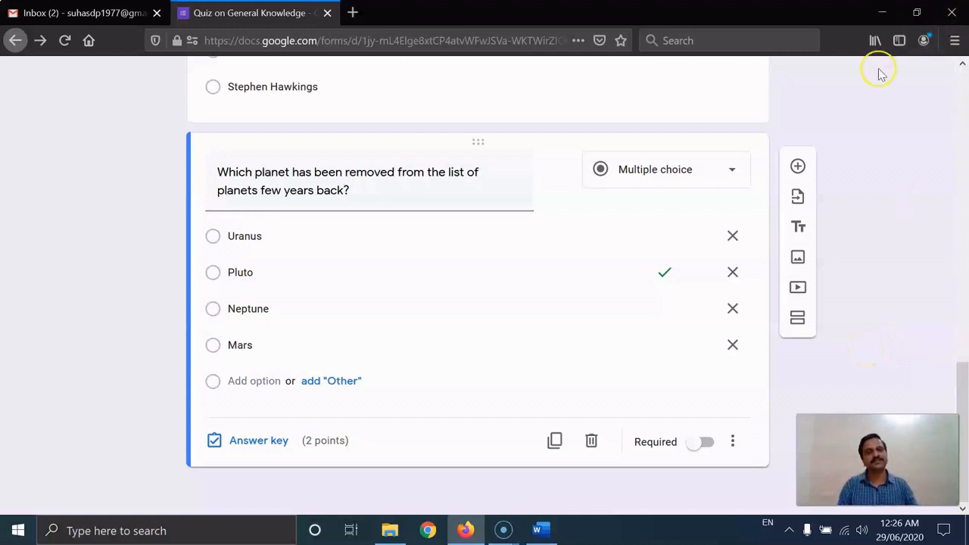
# - Insert the "golf" picture from the Documents folder as an image item below the planet question
pyautogui.click(799, 259)
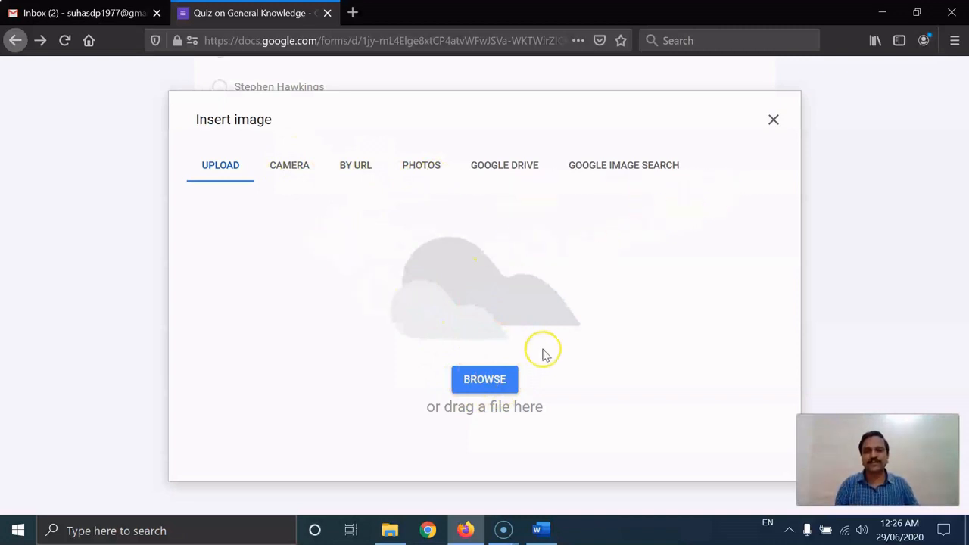
pyautogui.click(486, 386)
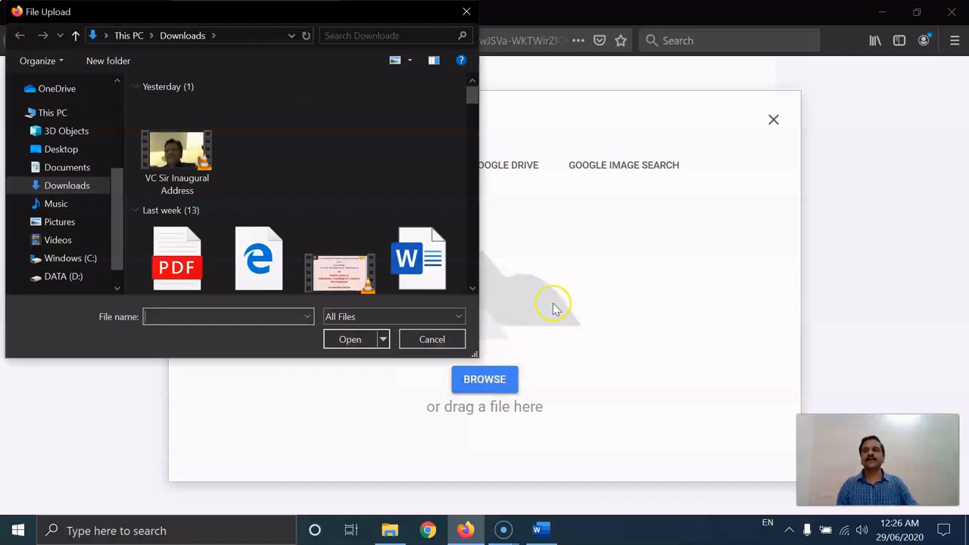
pyautogui.scroll(-3, 353, 193)
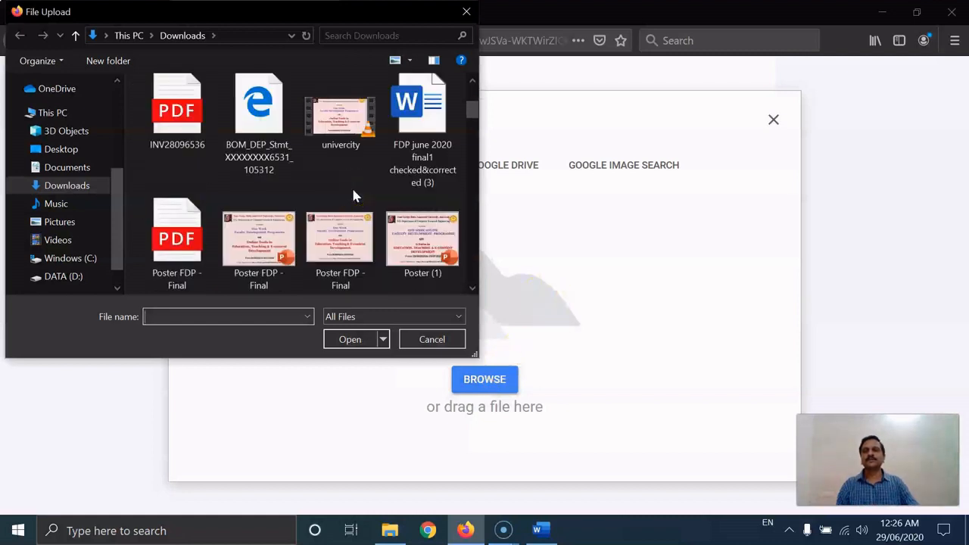
pyautogui.click(68, 168)
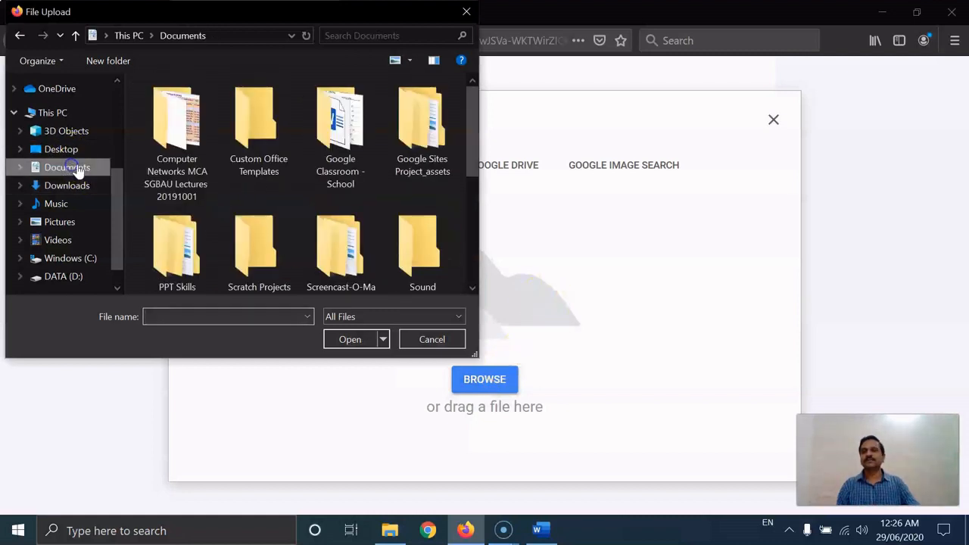
pyautogui.scroll(-2, 459, 186)
pyautogui.scroll(-1, 459, 190)
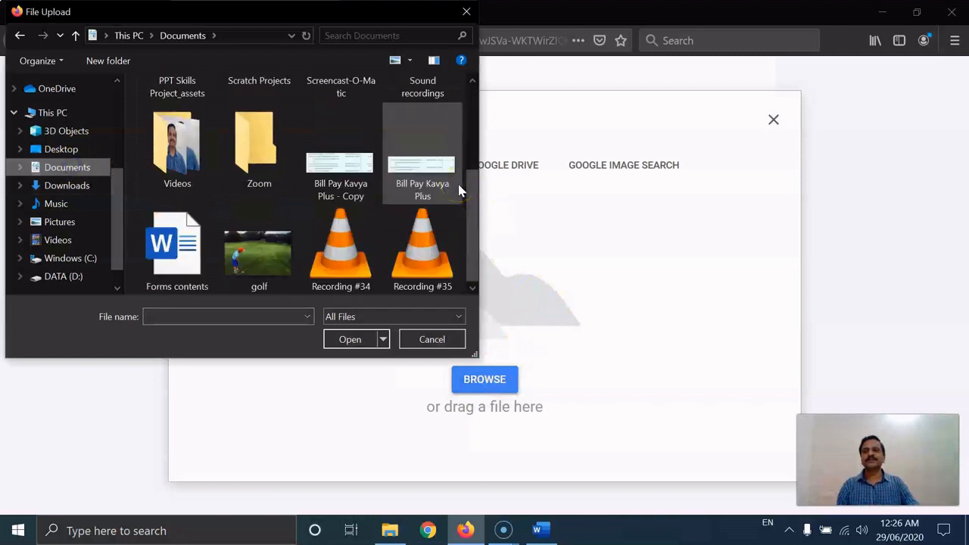
pyautogui.click(263, 254)
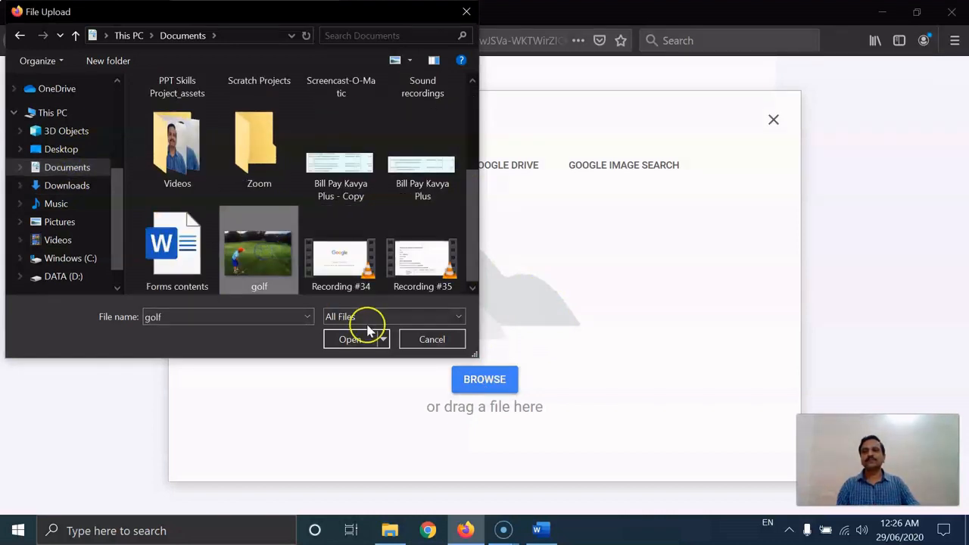
pyautogui.click(353, 339)
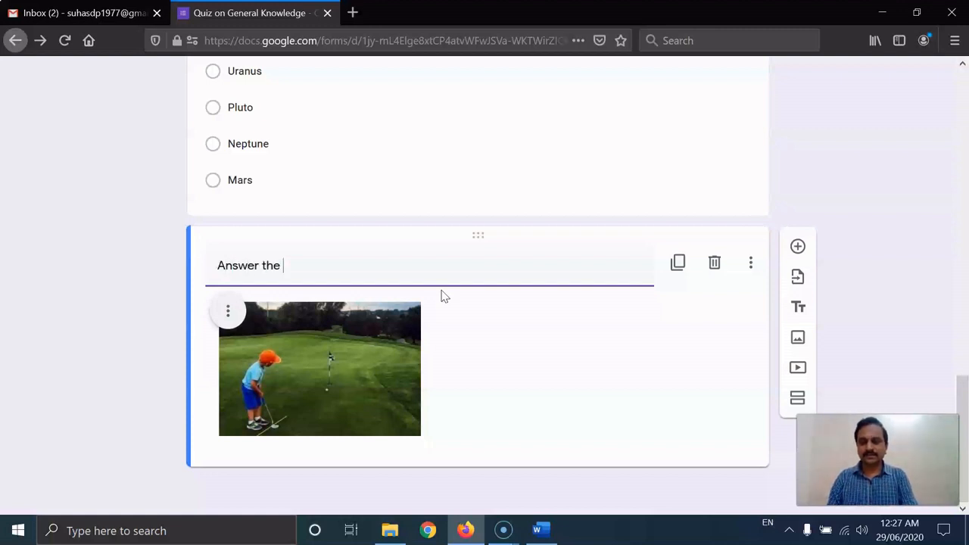
# - Title the golf image "Answer the question based on the following image." and center-align the picture
pyautogui.write('tio')
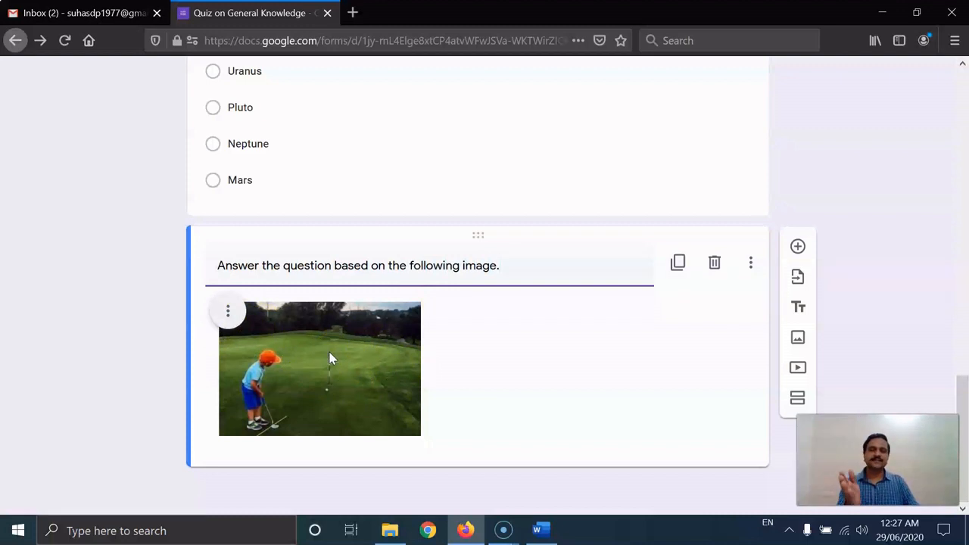
pyautogui.click(228, 312)
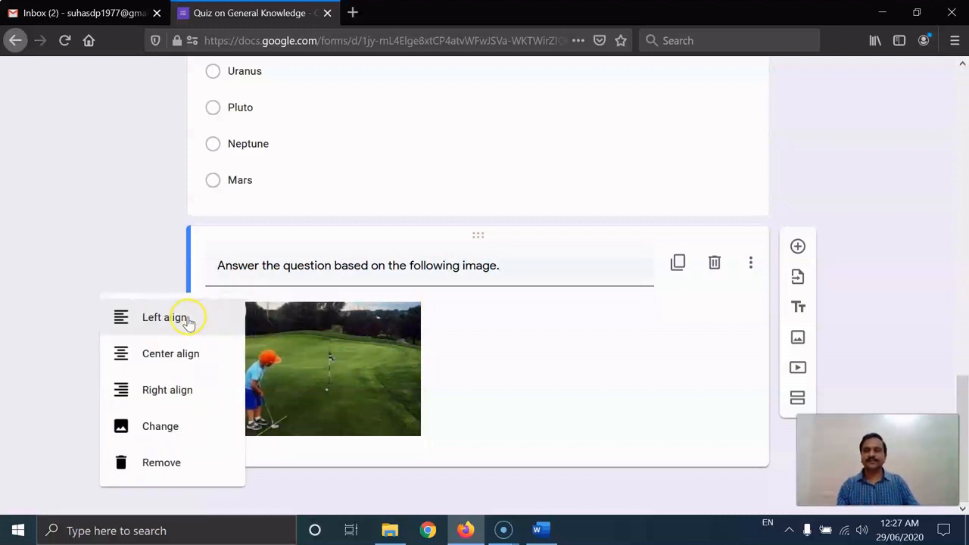
pyautogui.click(187, 356)
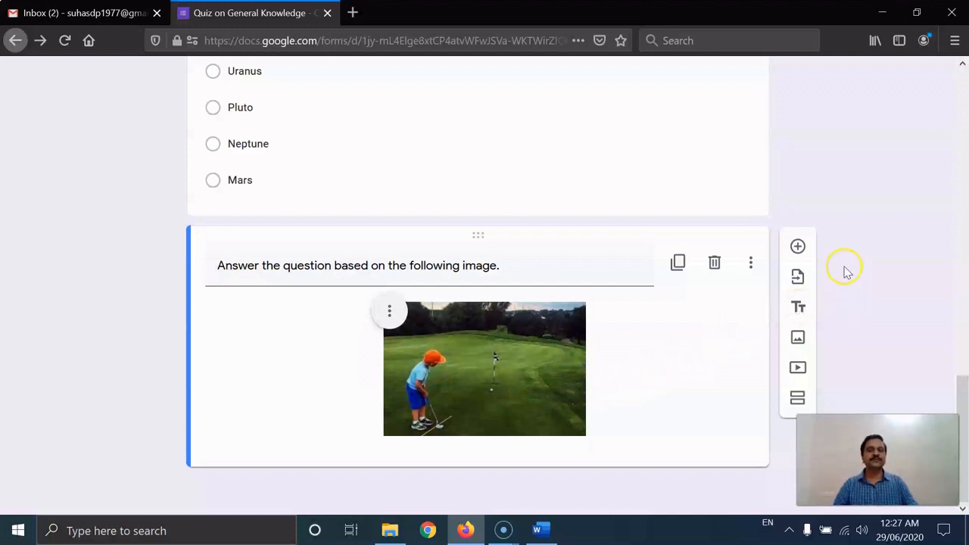
# - Add a short-answer question below the golf image reading "What is the name of the game shown in the above image?"
pyautogui.click(799, 246)
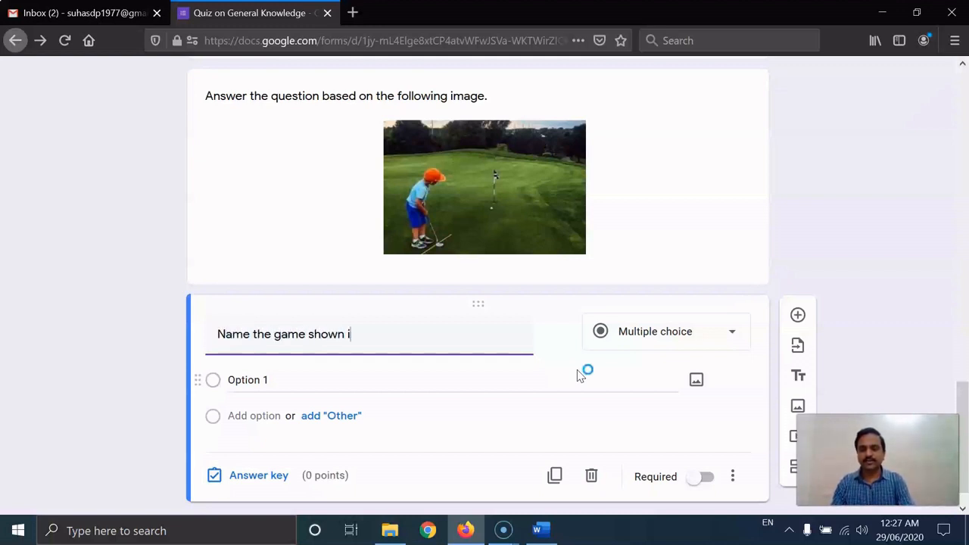
pyautogui.write('above')
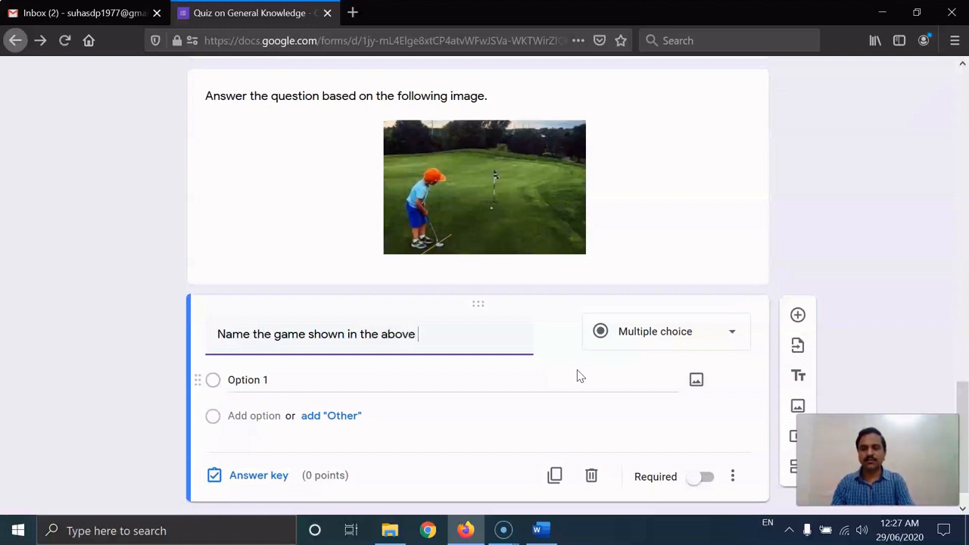
pyautogui.write(' image')
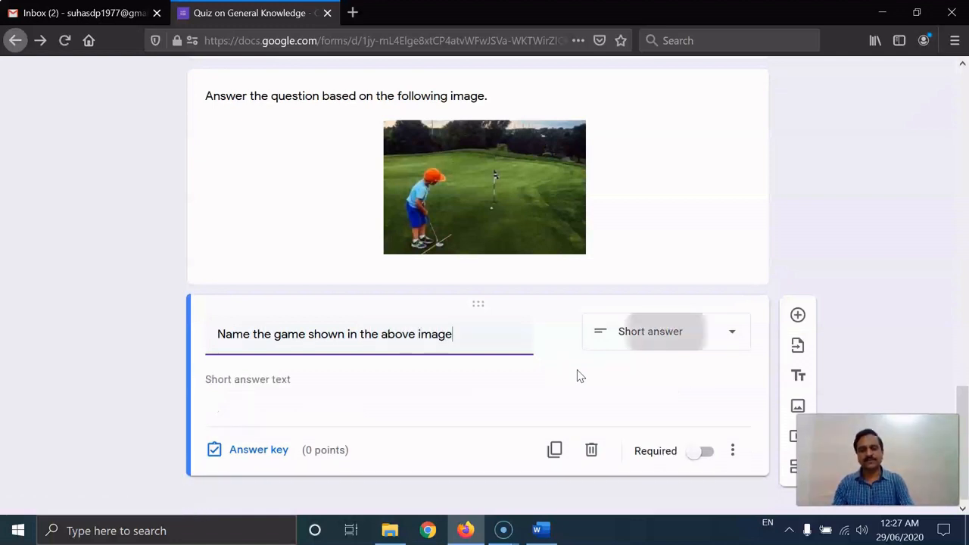
pyautogui.write('?')
pyautogui.press('Home')
pyautogui.write('What is the ')
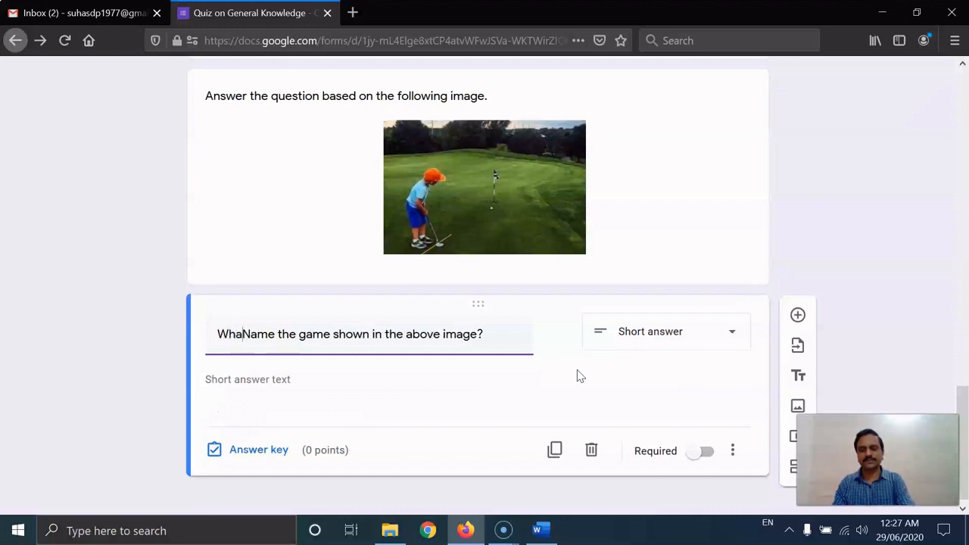
pyautogui.write('n')
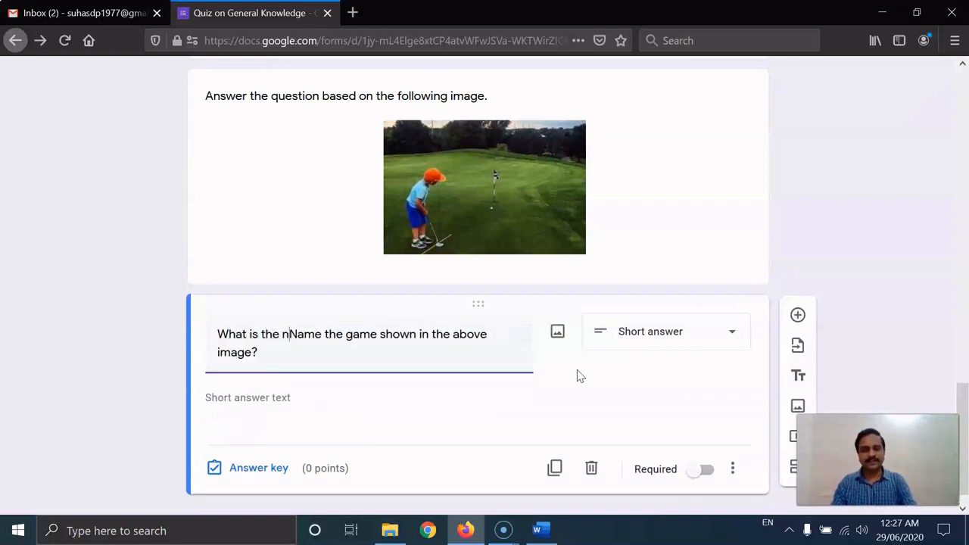
pyautogui.press('Delete')
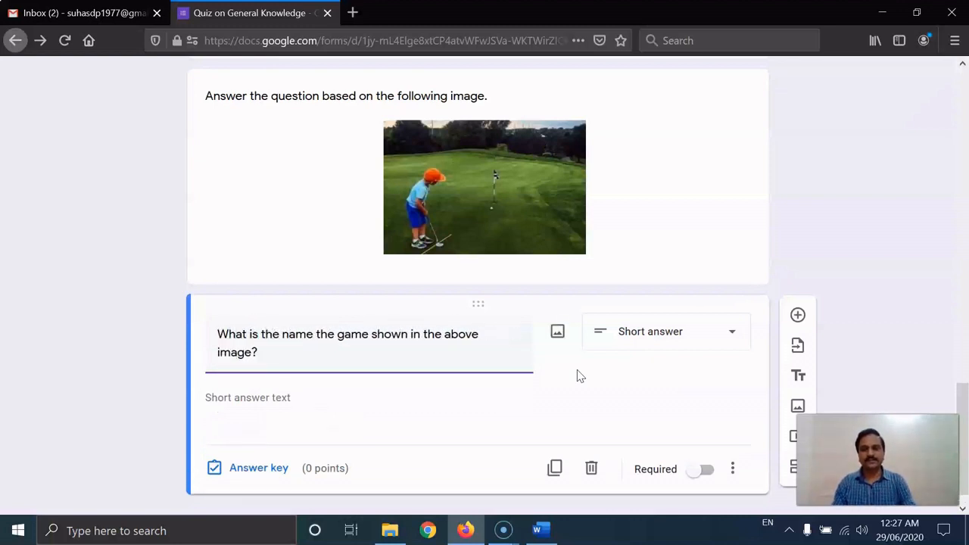
pyautogui.write('of')
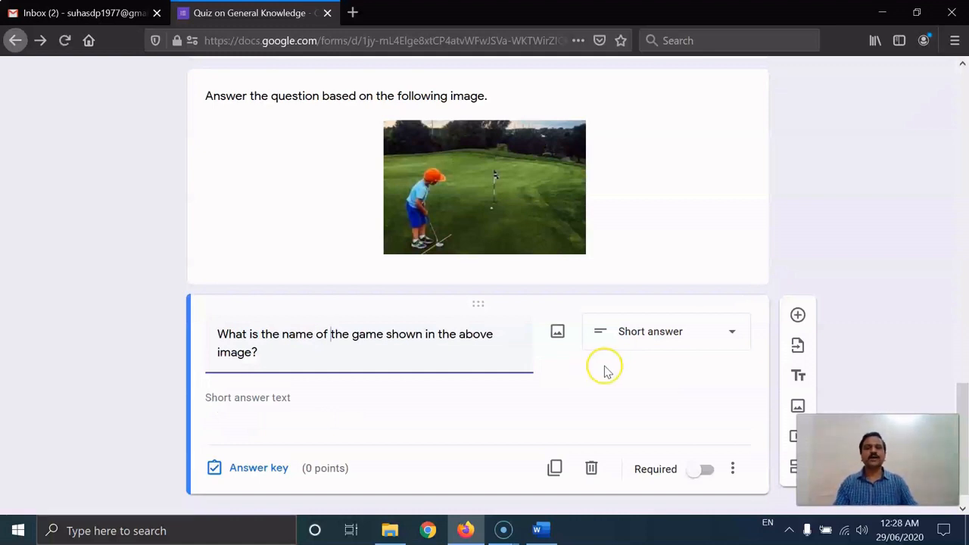
# - Change the golf image question to multiple choice with the options Hockey, Golf, Tennis and Cricket
pyautogui.click(674, 368)
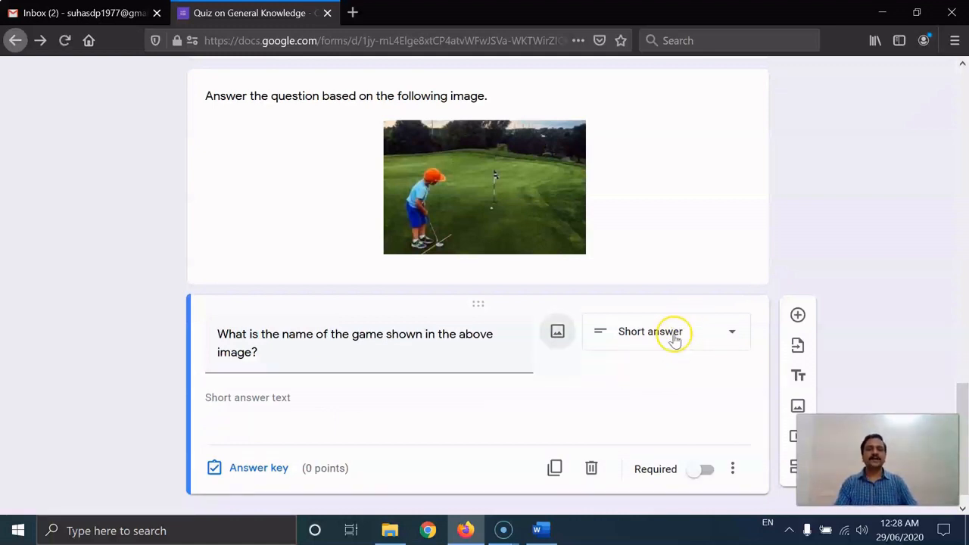
pyautogui.click(674, 333)
pyautogui.click(679, 183)
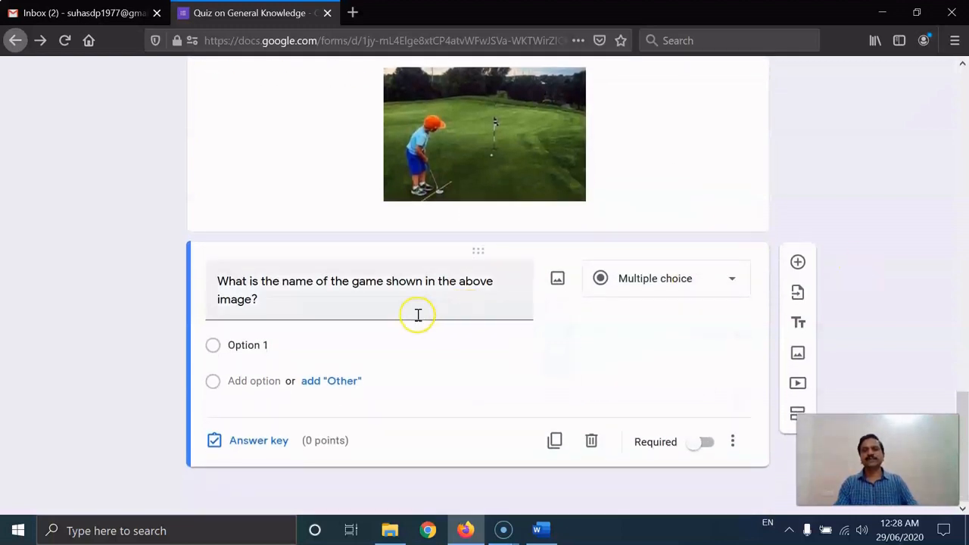
pyautogui.click(299, 348)
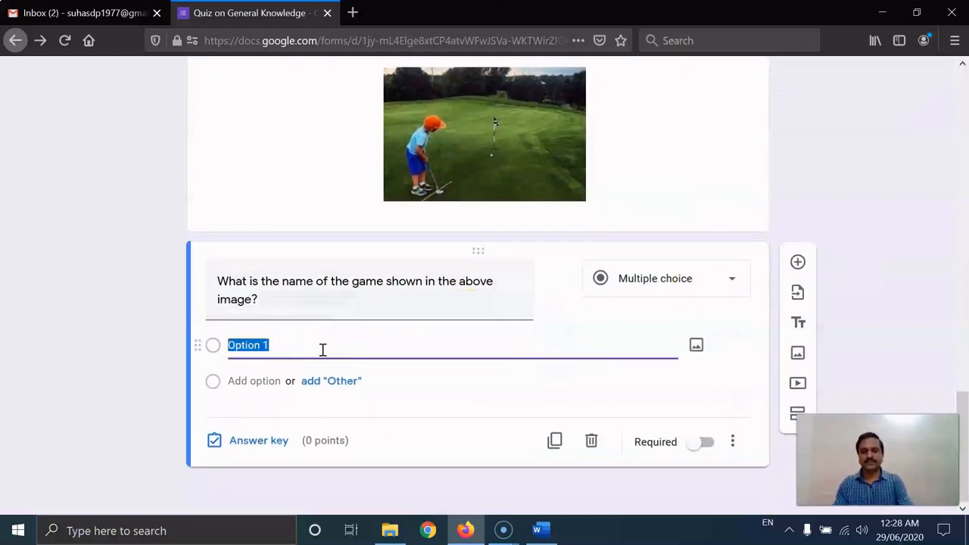
pyautogui.write('Hockey')
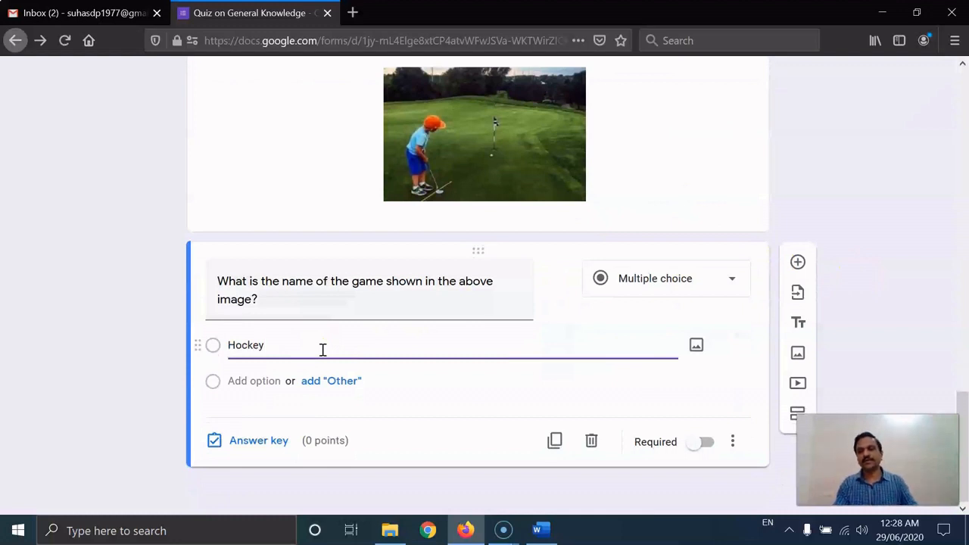
pyautogui.click(256, 381)
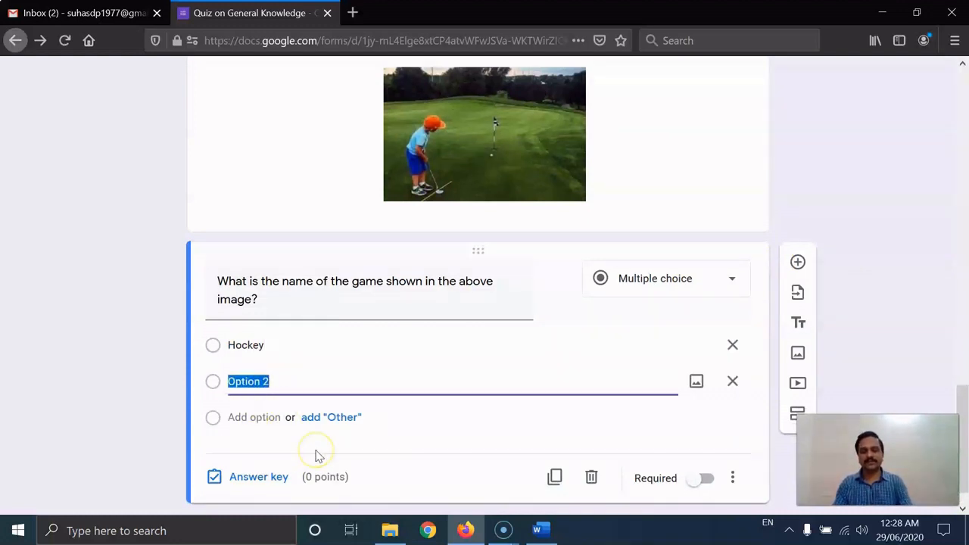
pyautogui.write('Golf')
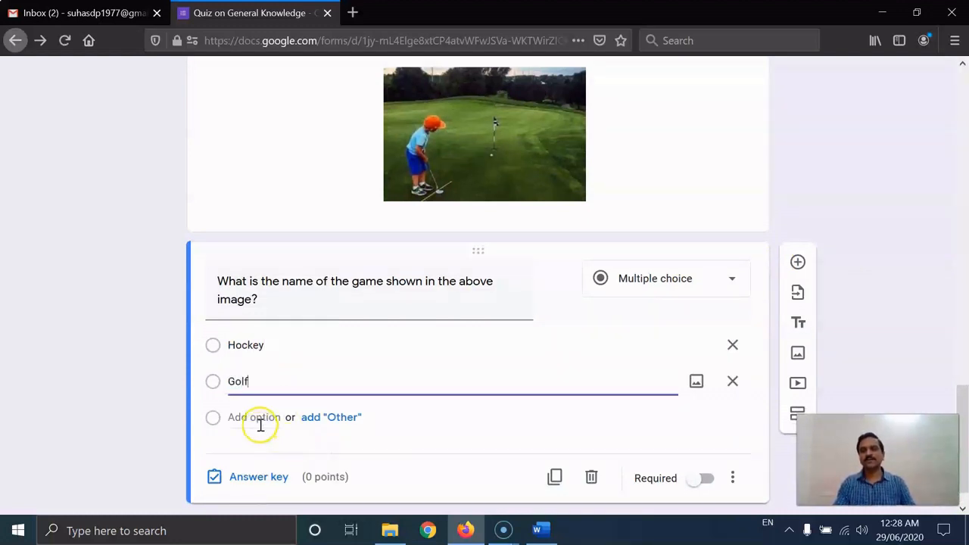
pyautogui.click(258, 419)
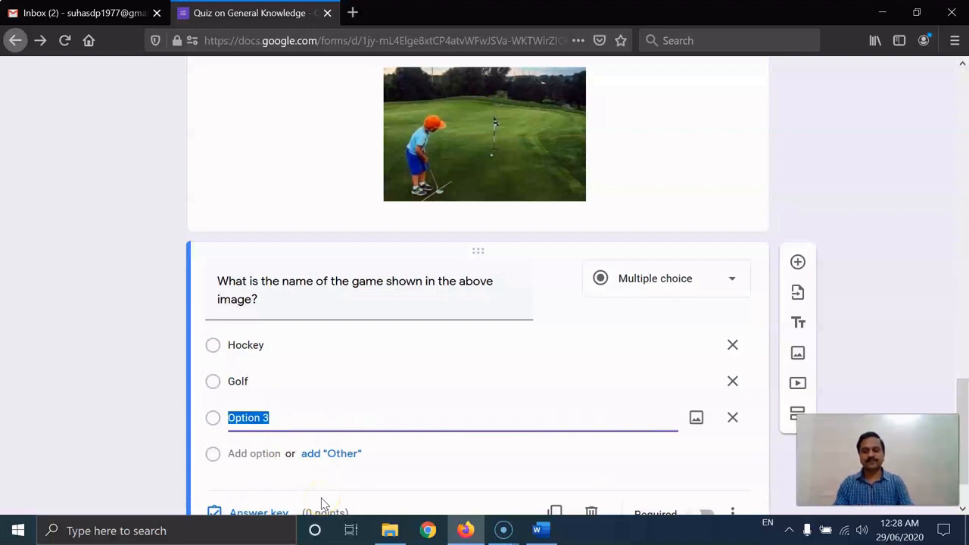
pyautogui.write('Tennis')
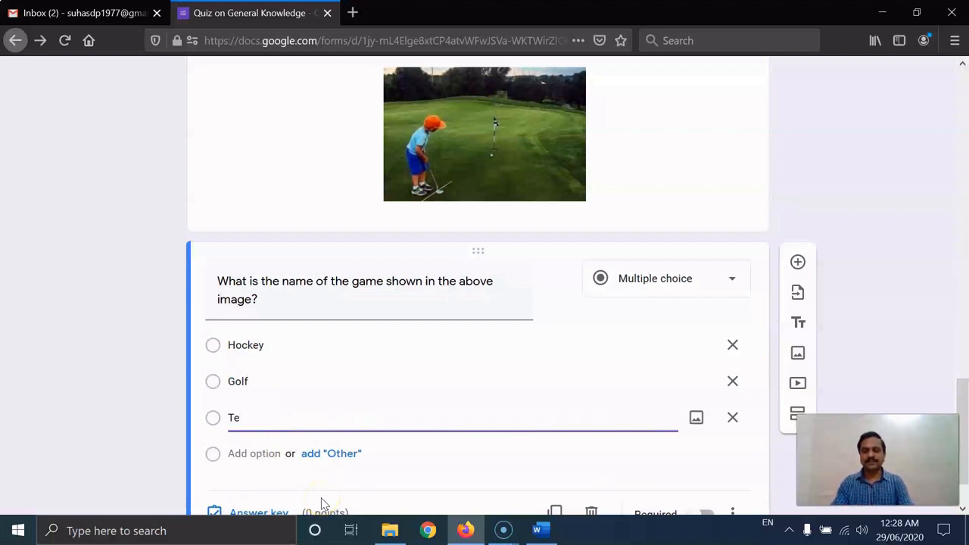
pyautogui.click(261, 453)
pyautogui.write('Cricket')
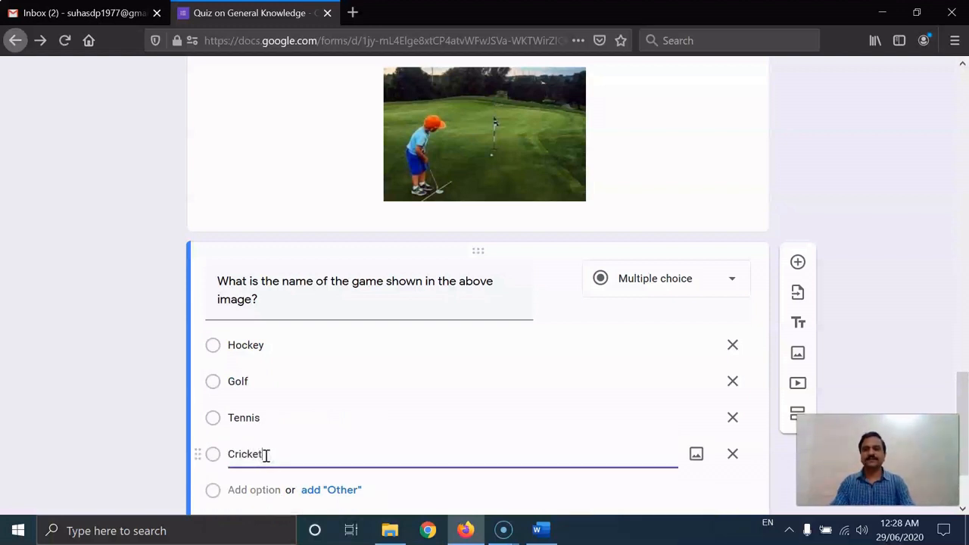
# - Set the answer key of the game question to 2 points with Golf as the correct answer
pyautogui.scroll(-2, 513, 316)
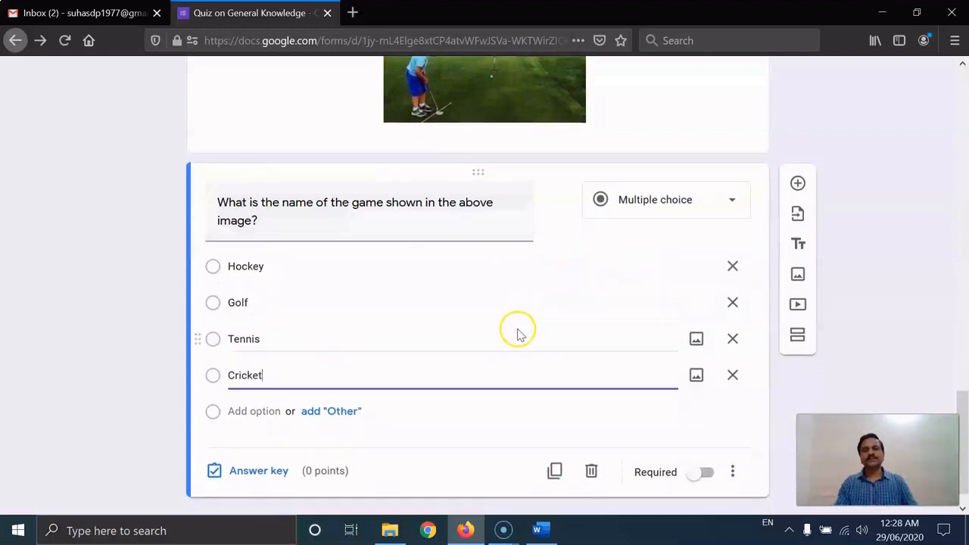
pyautogui.scroll(2, 524, 334)
pyautogui.scroll(2, 492, 288)
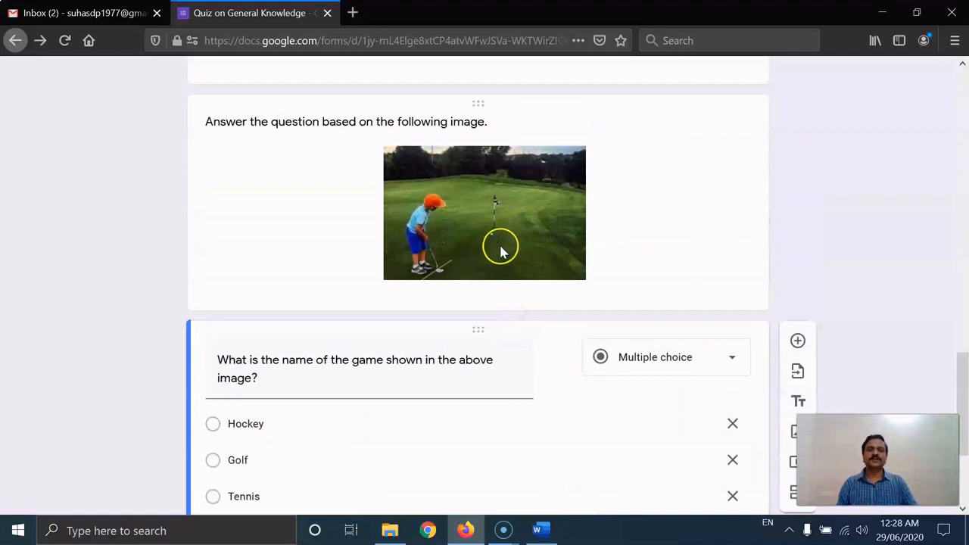
pyautogui.scroll(-2, 496, 250)
pyautogui.scroll(-2, 455, 272)
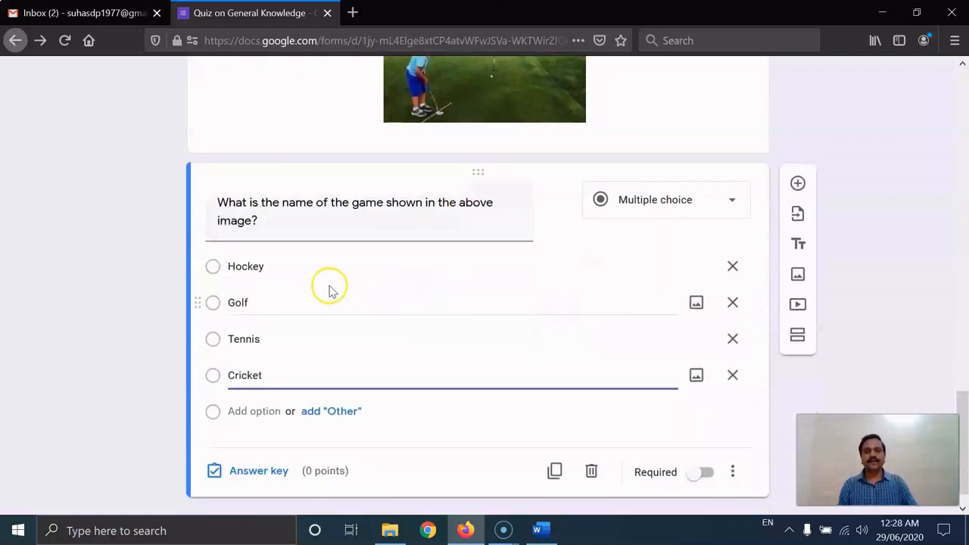
pyautogui.scroll(-1, 334, 295)
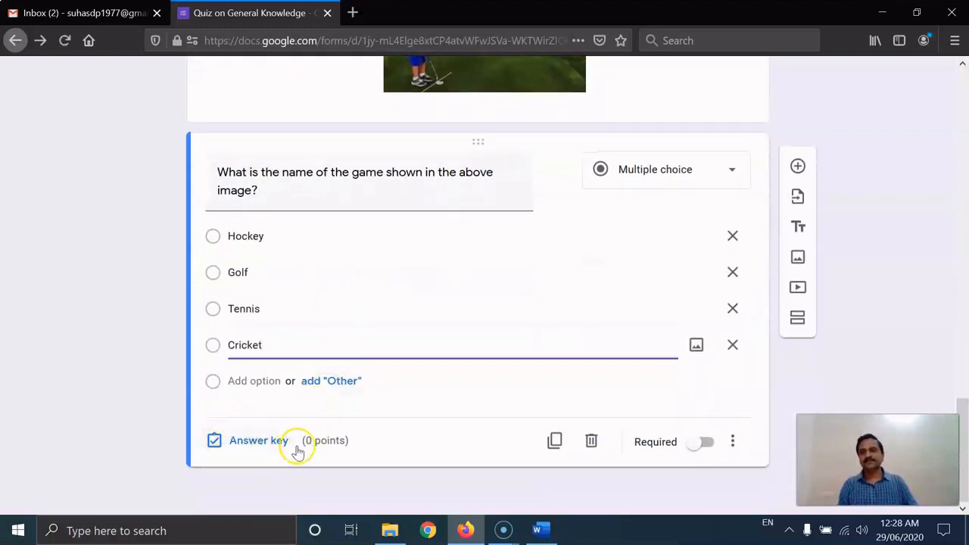
pyautogui.click(265, 446)
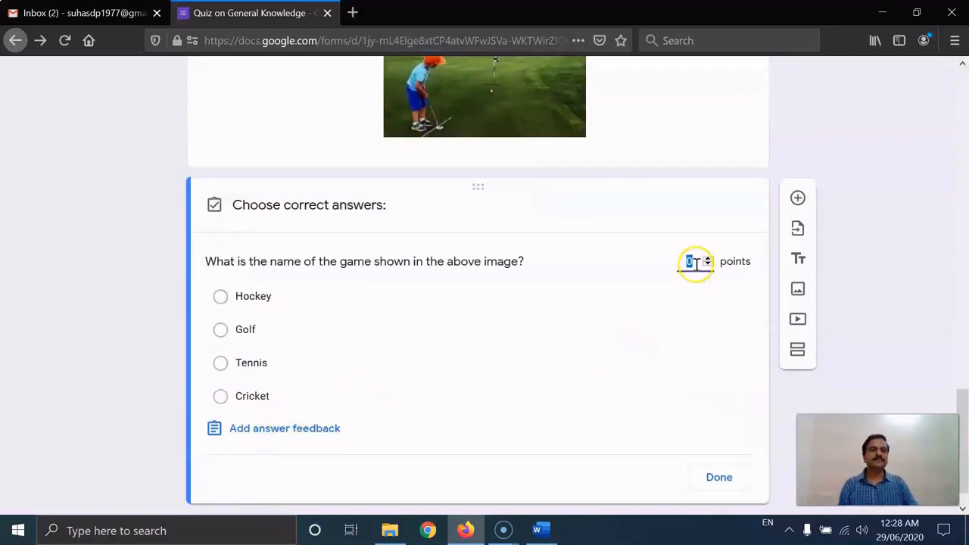
pyautogui.click(707, 257)
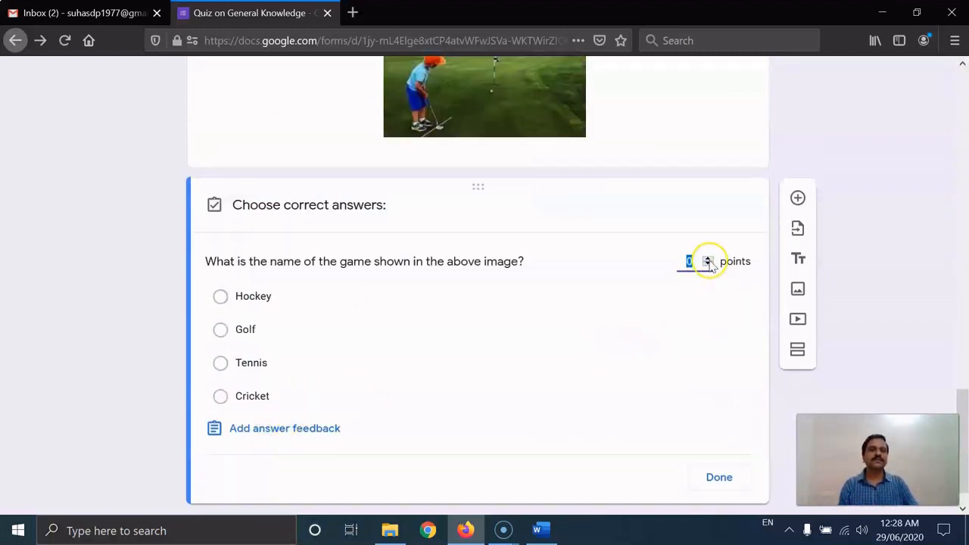
pyautogui.click(708, 258)
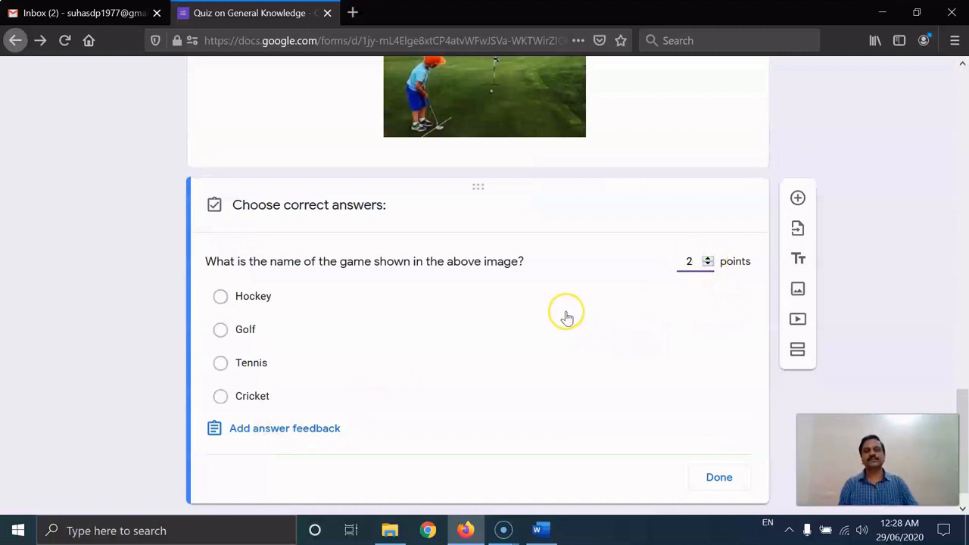
pyautogui.scroll(-1, 565, 316)
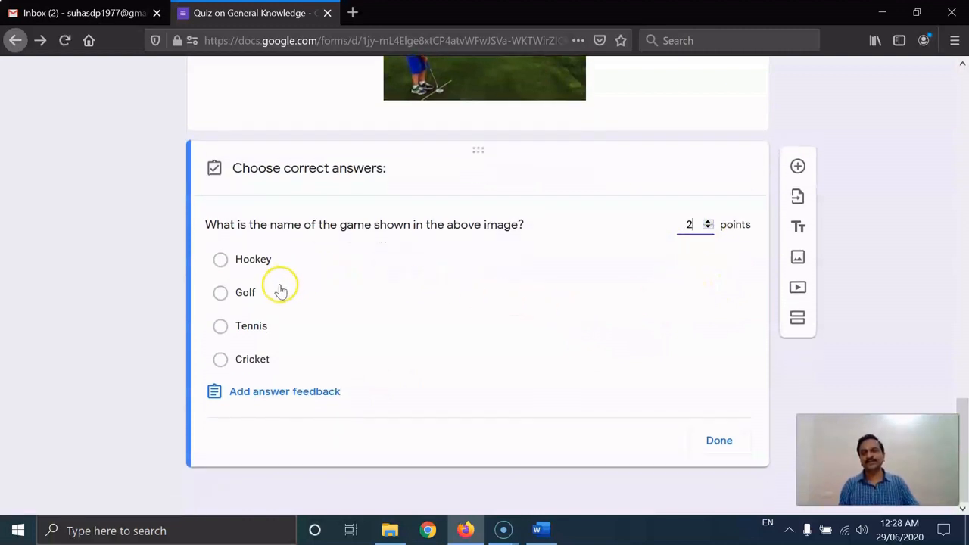
pyautogui.click(221, 294)
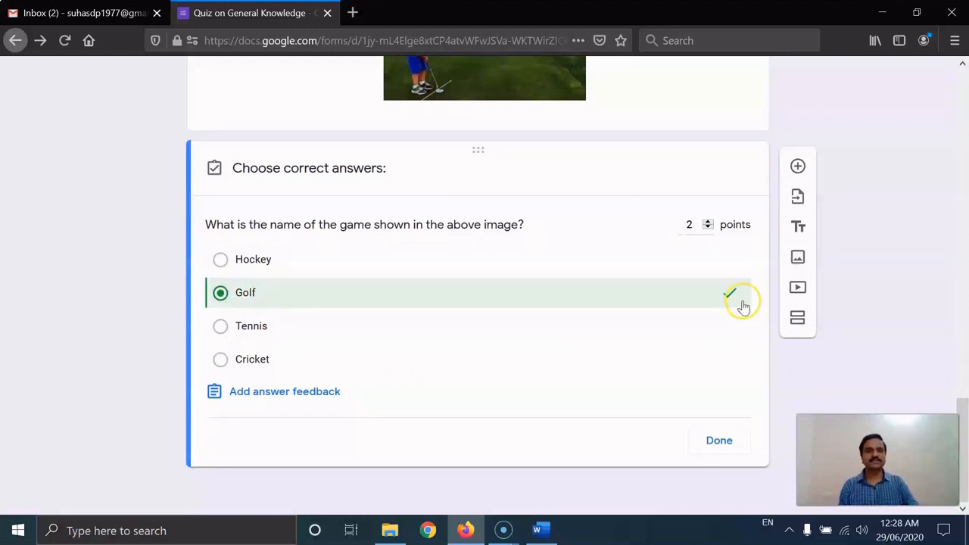
pyautogui.click(718, 441)
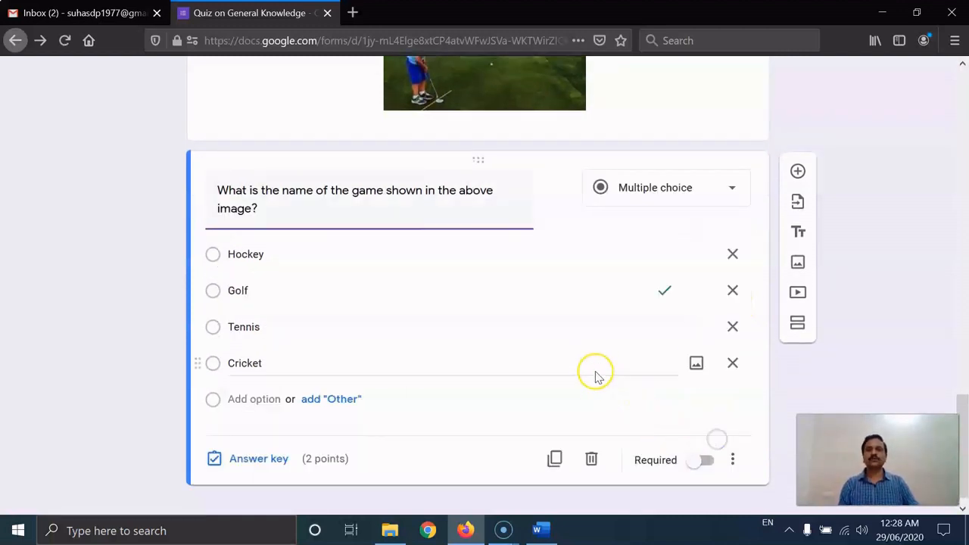
pyautogui.scroll(2, 616, 347)
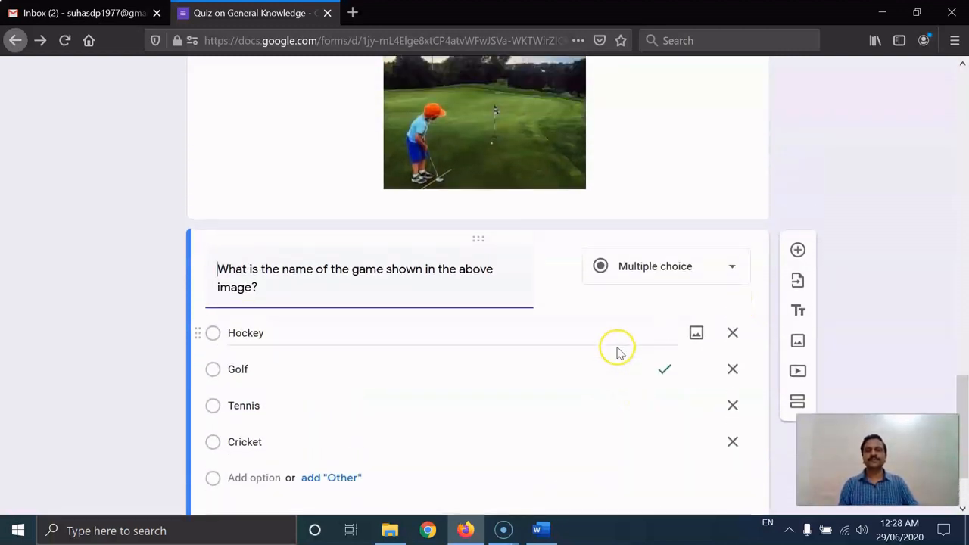
pyautogui.scroll(-2, 617, 351)
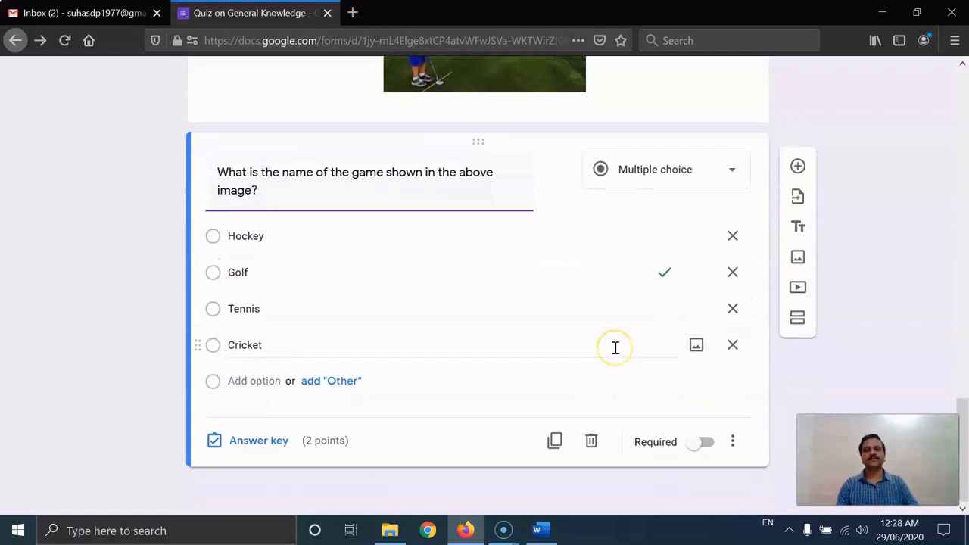
pyautogui.scroll(2, 616, 348)
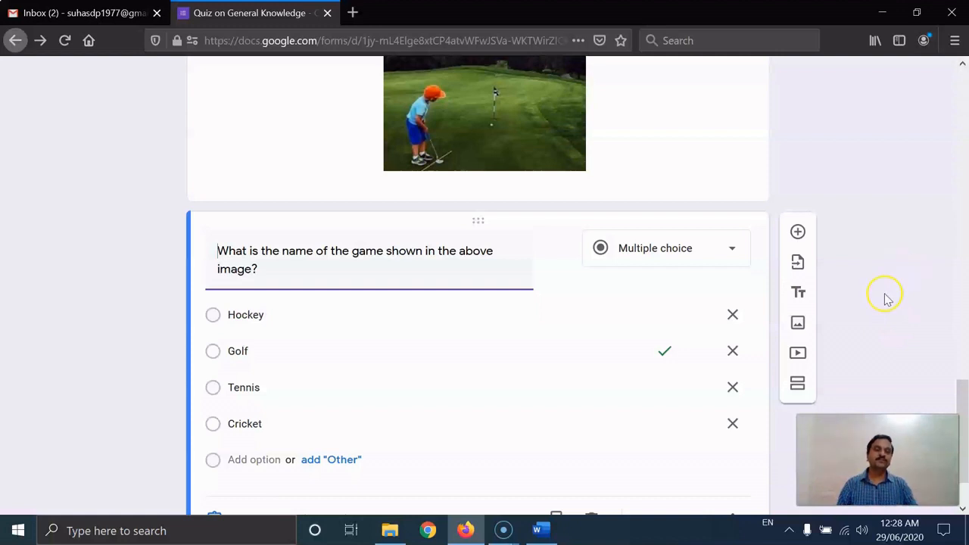
pyautogui.scroll(-2, 890, 299)
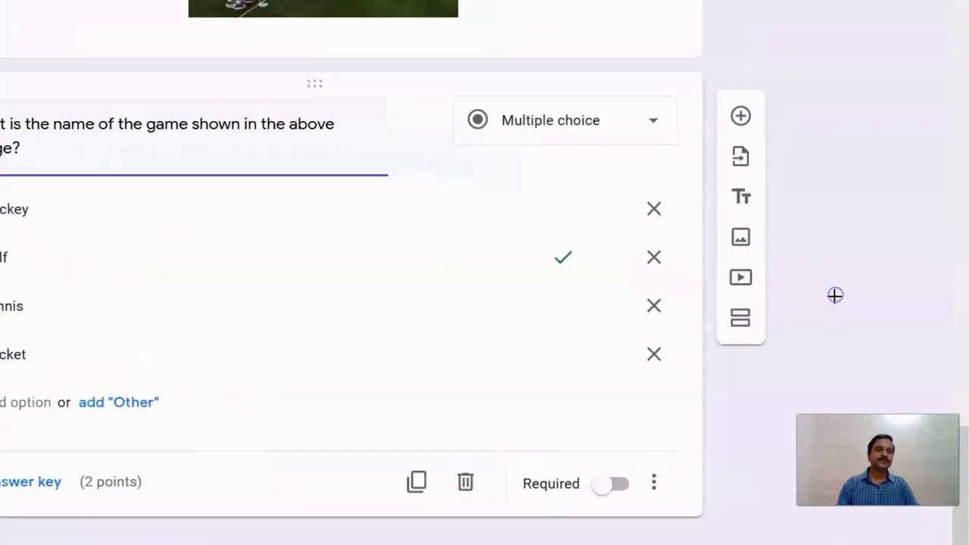
pyautogui.moveTo(797, 298); pyautogui.dragTo(783, 294)
pyautogui.moveTo(596, 271)
pyautogui.mouseDown()
pyautogui.moveTo(660, 229)
pyautogui.moveTo(615, 270)
pyautogui.moveTo(659, 251)
pyautogui.moveTo(713, 249)
pyautogui.mouseUp()
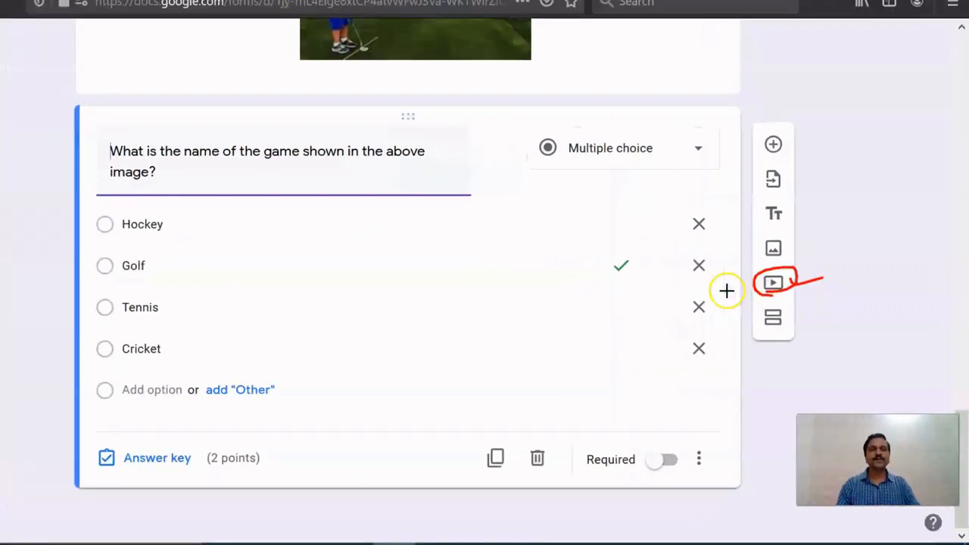
pyautogui.press('Escape')
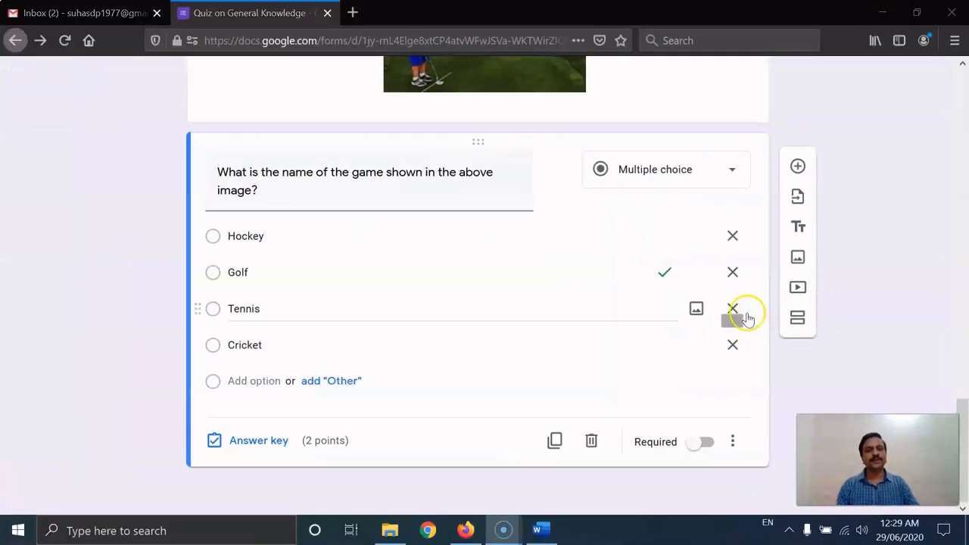
# - Search YouTube for "Dr APJ Abdul Kalam Lecture" and insert the "Lecture Series, Techfest-2015, IIT Bombay" video below the game question
pyautogui.click(798, 292)
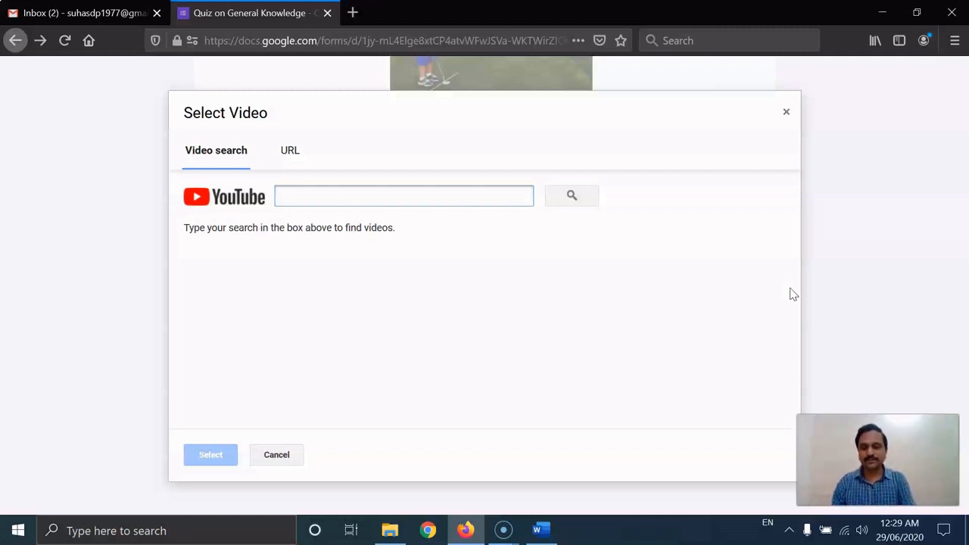
pyautogui.write('Dr APJ Abdul Kalam Lecture')
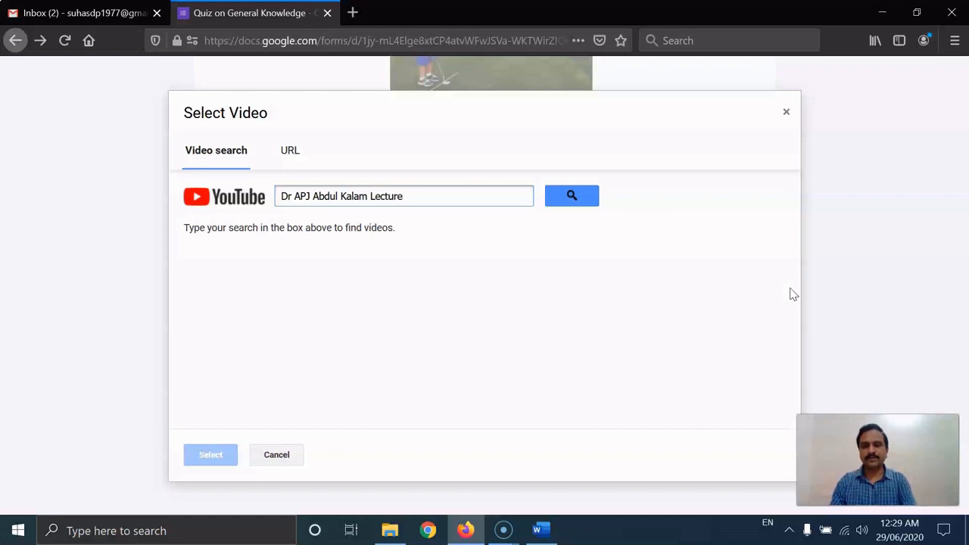
pyautogui.press('Return')
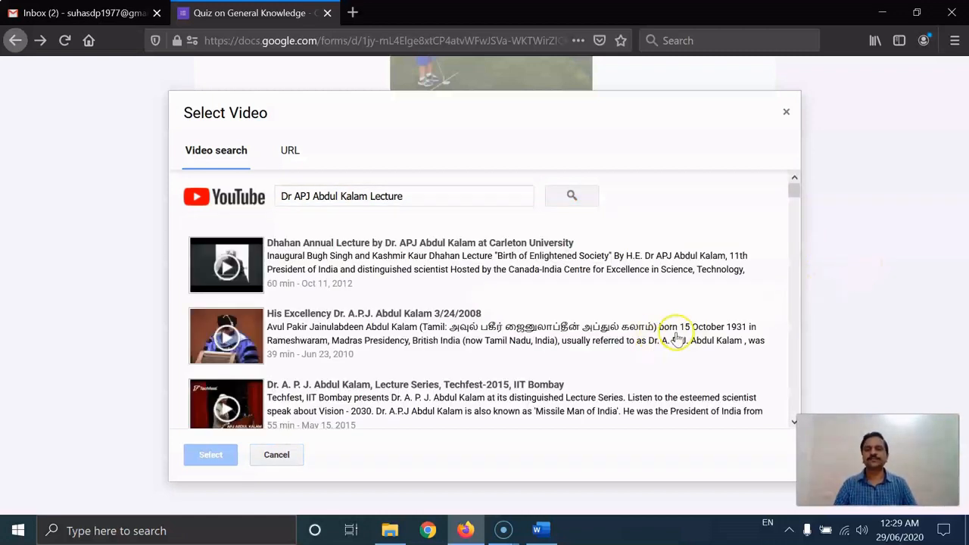
pyautogui.scroll(-2, 598, 351)
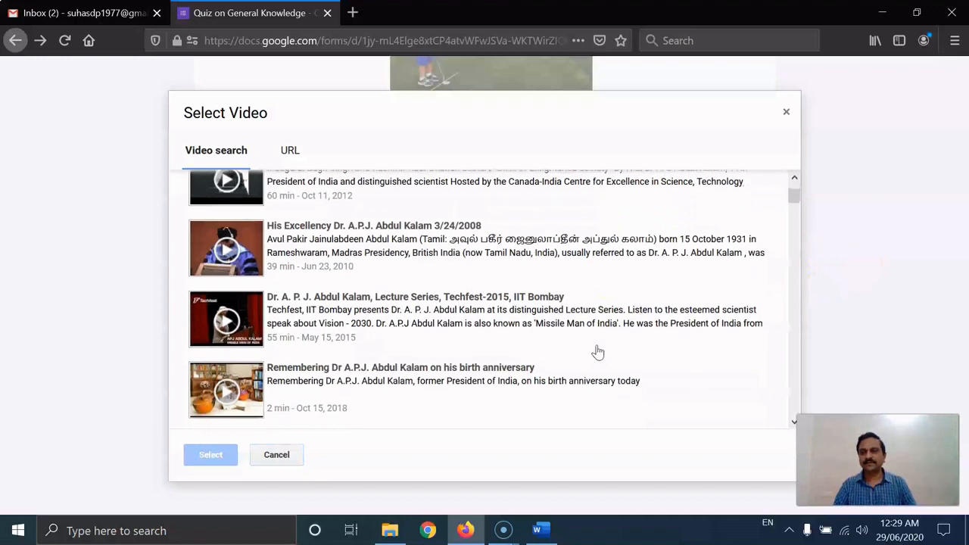
pyautogui.click(350, 296)
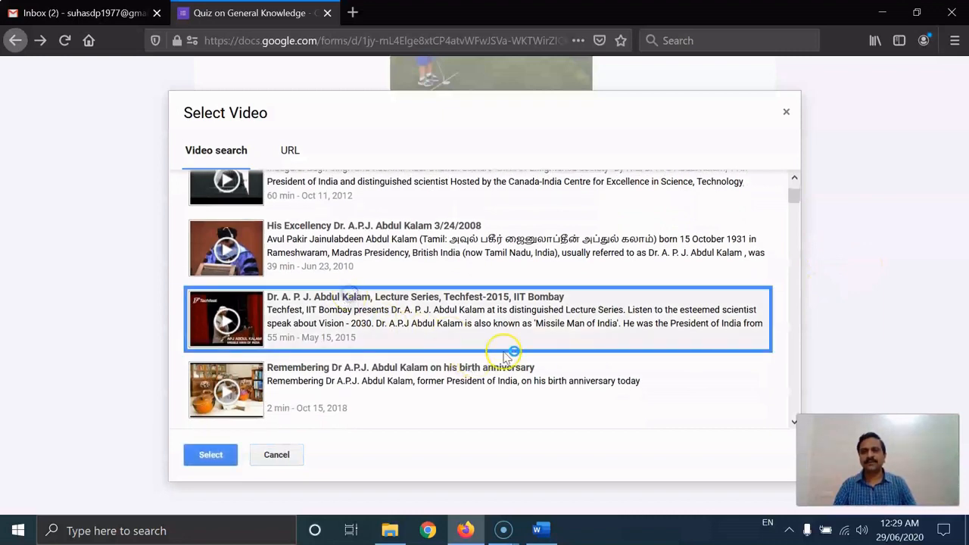
pyautogui.scroll(-2, 664, 372)
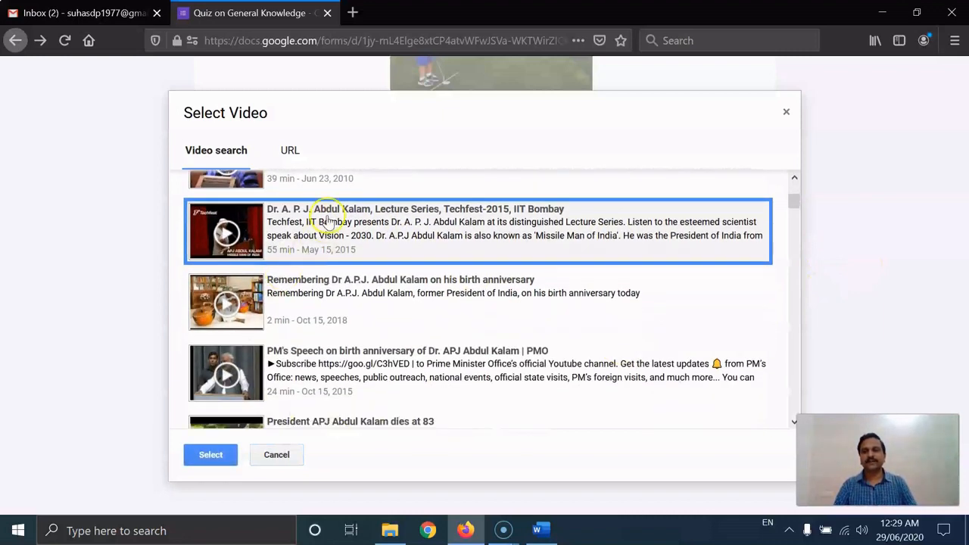
pyautogui.click(203, 457)
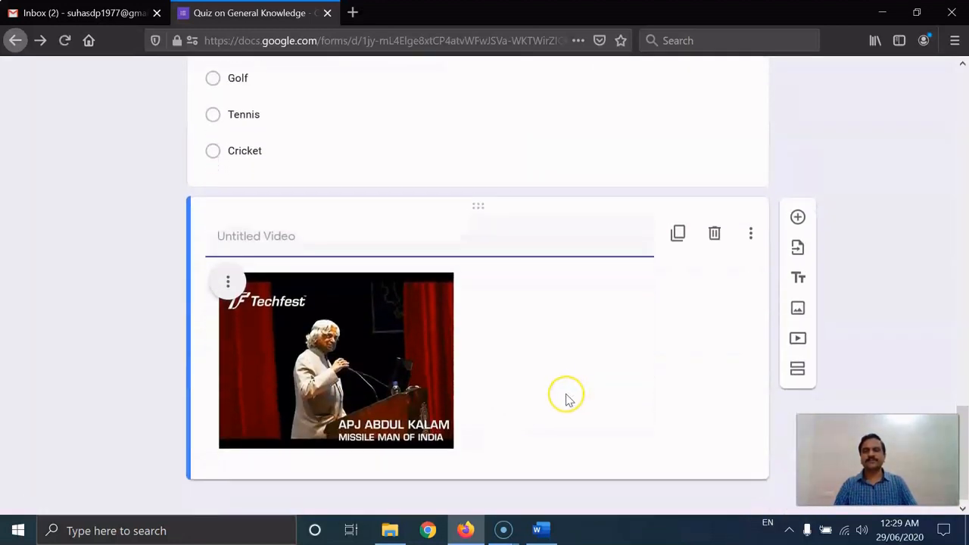
# - Center-align the lecture video and title it "Watch the following video and answer the question based on it."
pyautogui.click(227, 270)
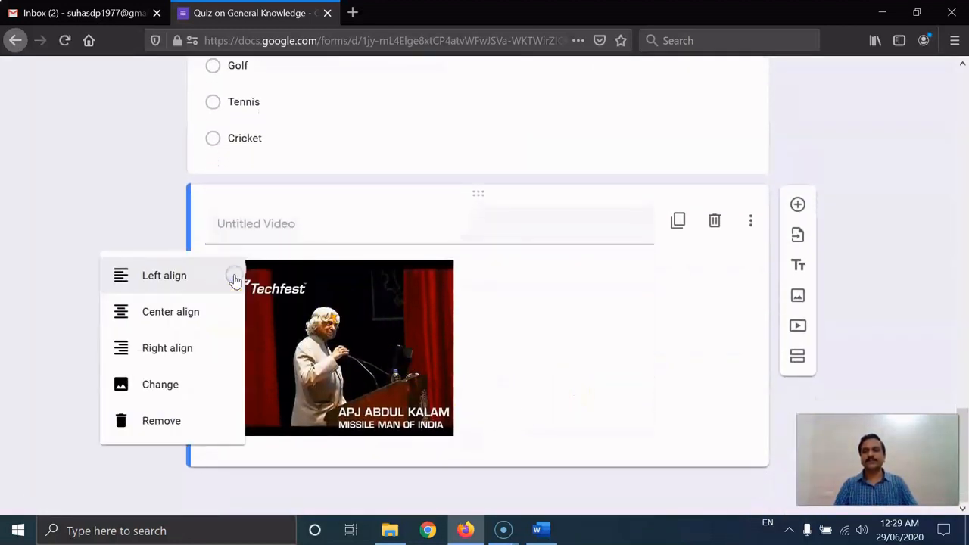
pyautogui.click(180, 319)
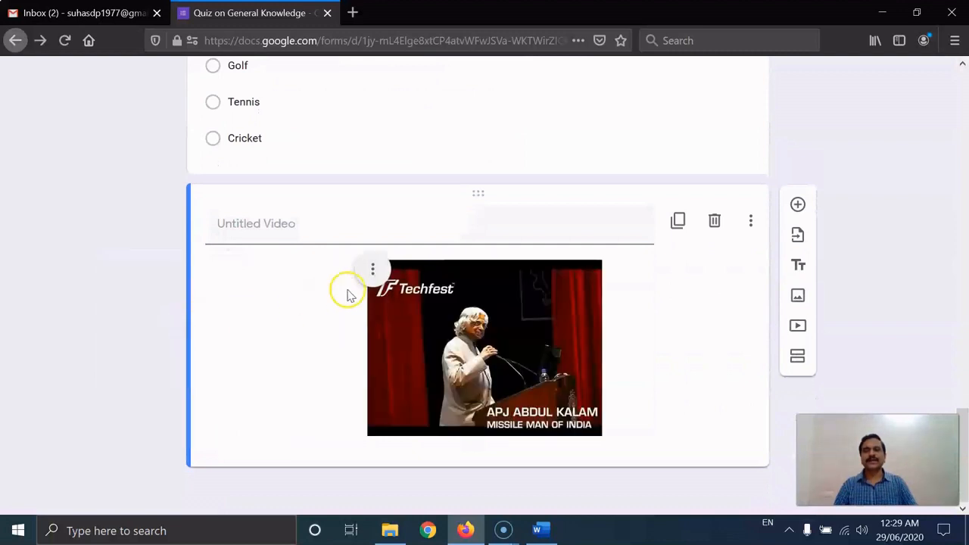
pyautogui.click(396, 238)
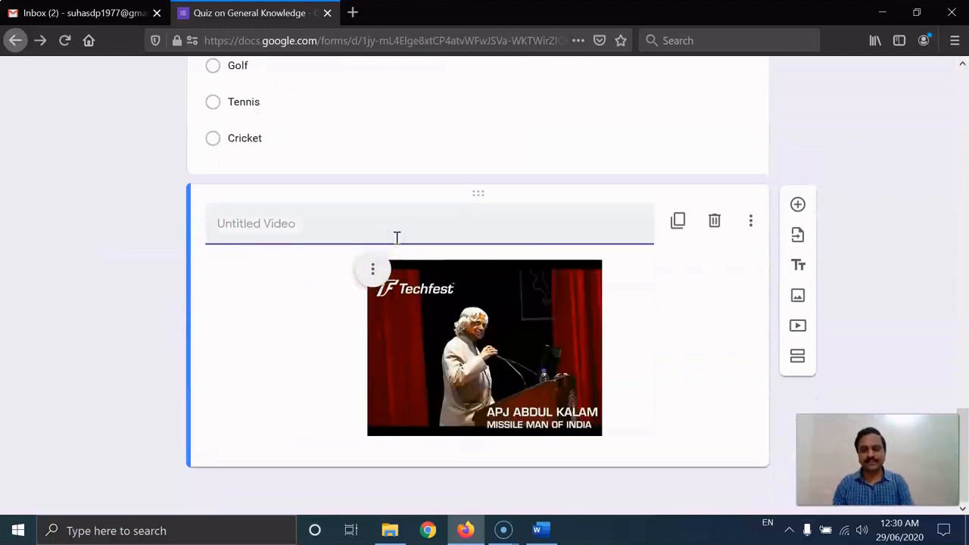
pyautogui.write('Watch the following')
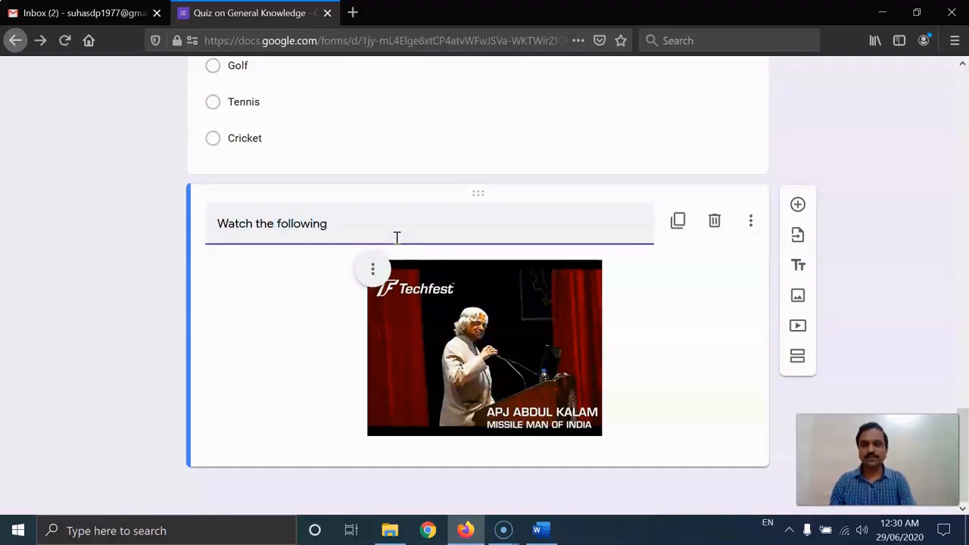
pyautogui.write(' video and')
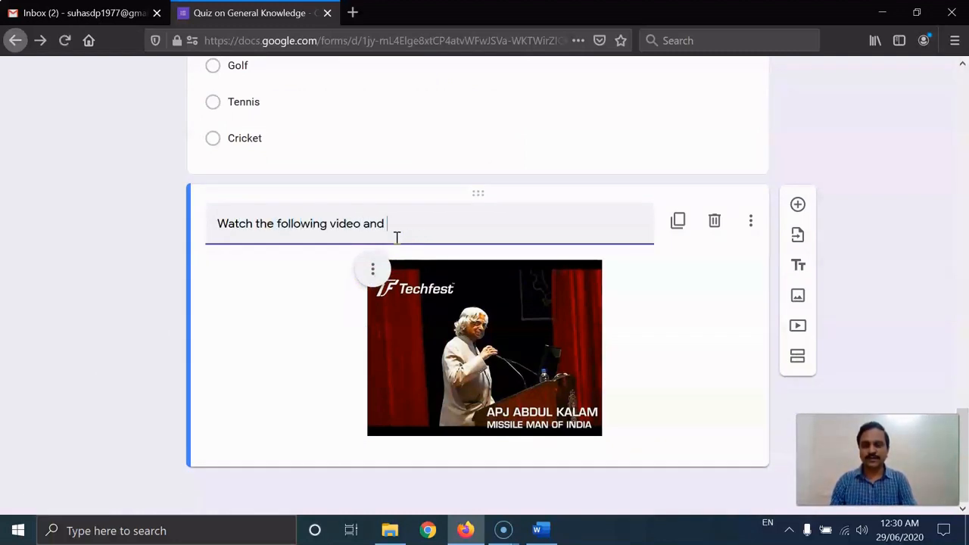
pyautogui.write(' anser the')
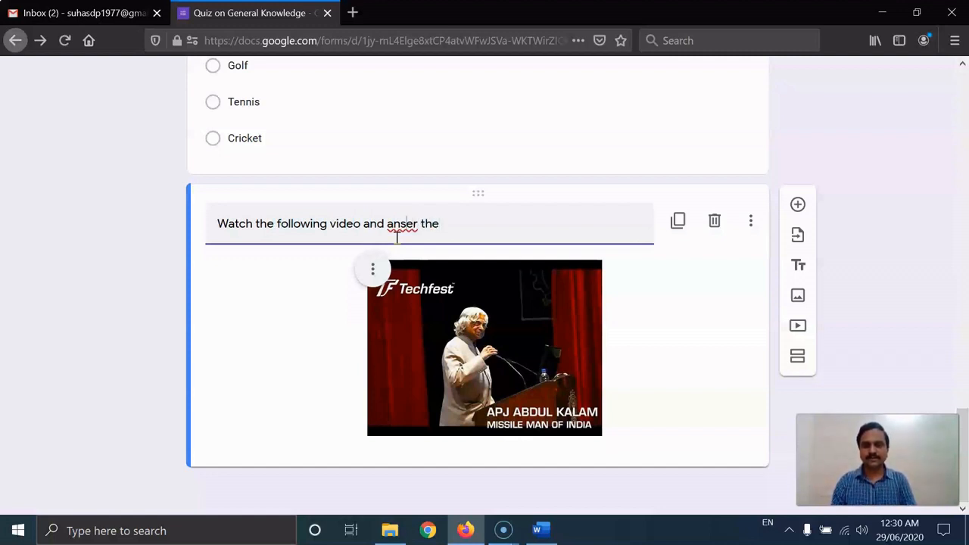
pyautogui.click(397, 237)
pyautogui.write('wer the')
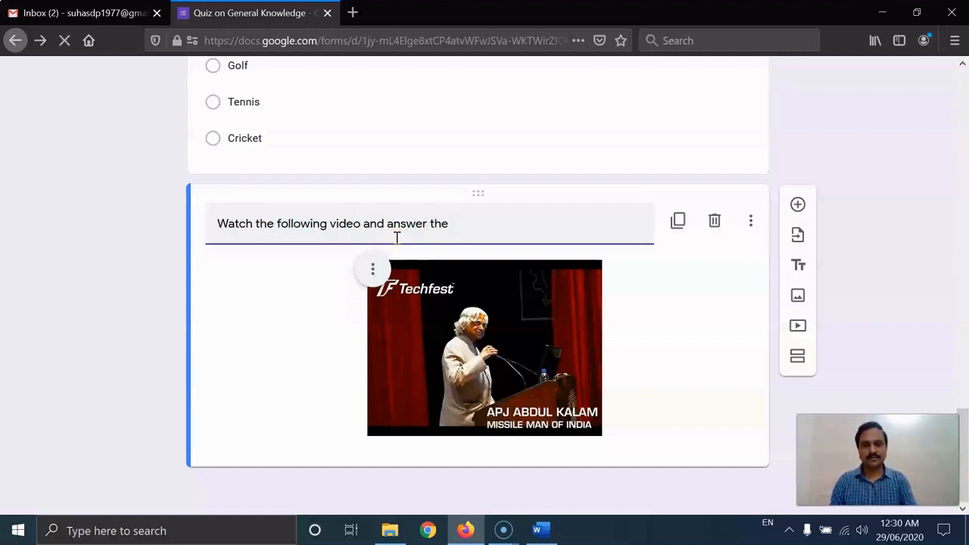
pyautogui.write(' question ')
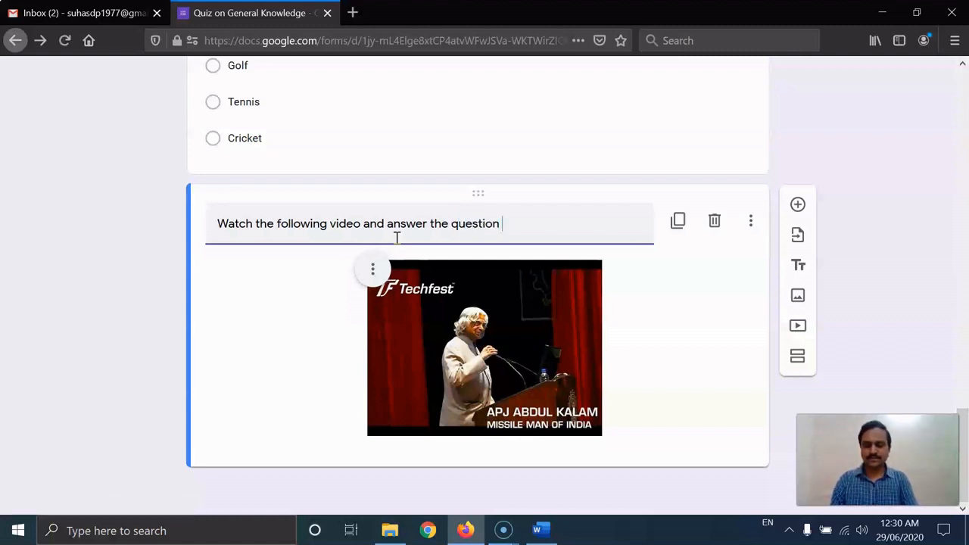
pyautogui.write('based on it.')
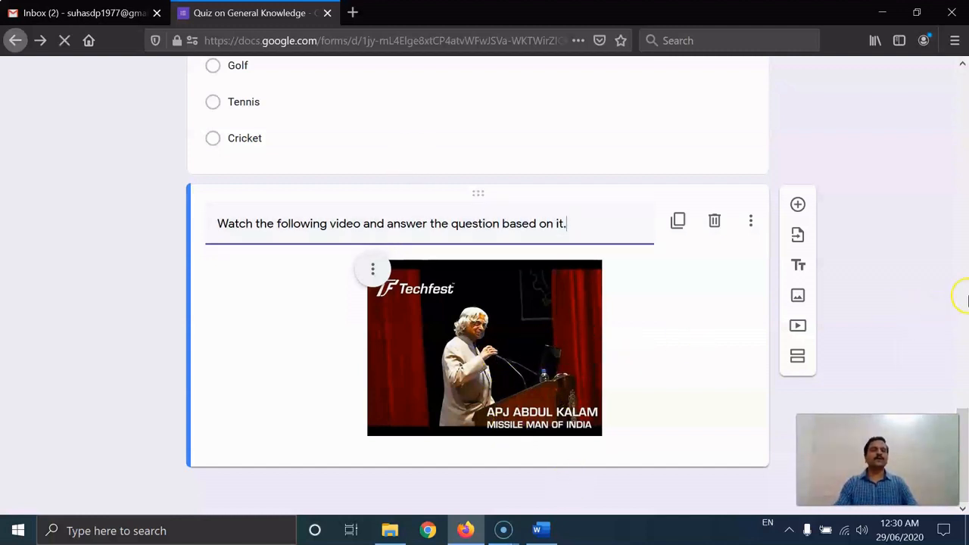
pyautogui.click(884, 298)
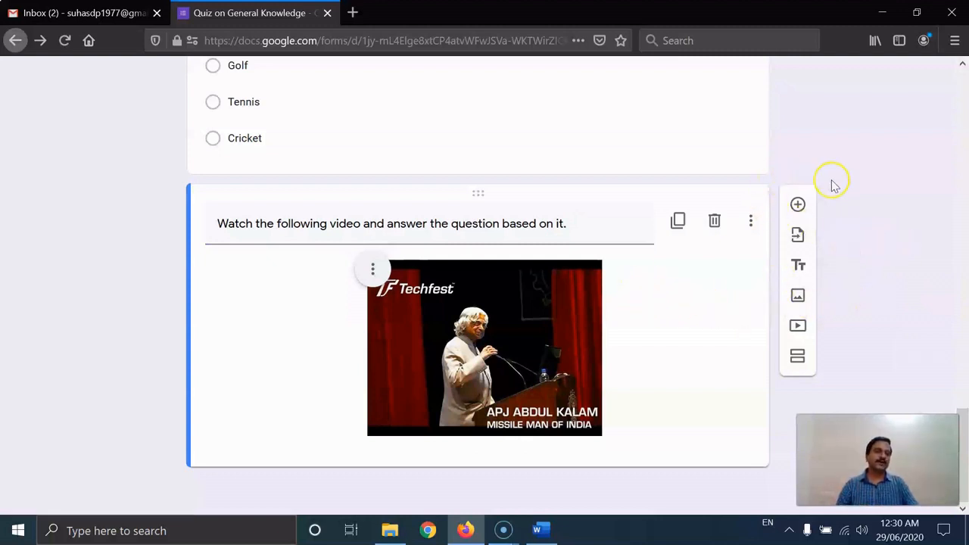
# - Add a question below the lecture video reading "Who is the famous personality in the above video?"
pyautogui.click(799, 205)
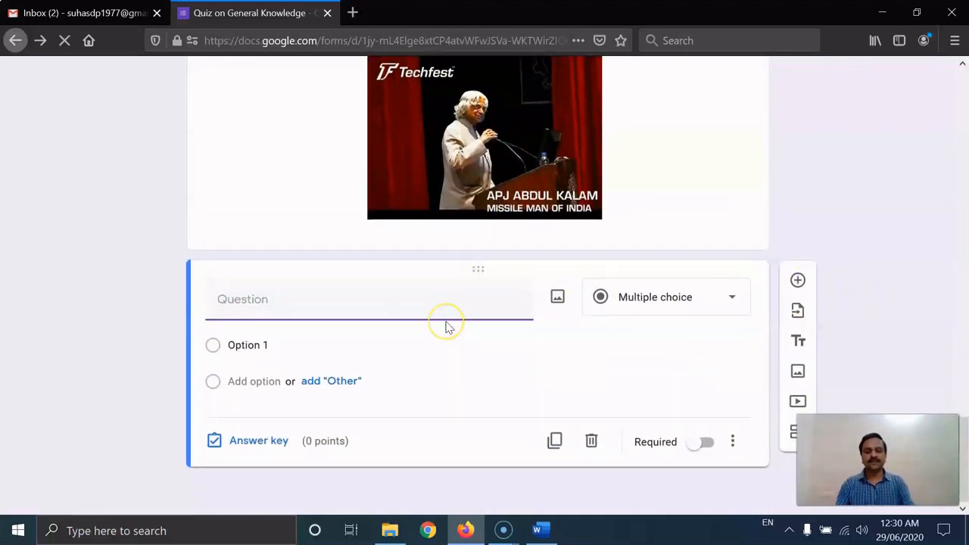
pyautogui.write('W')
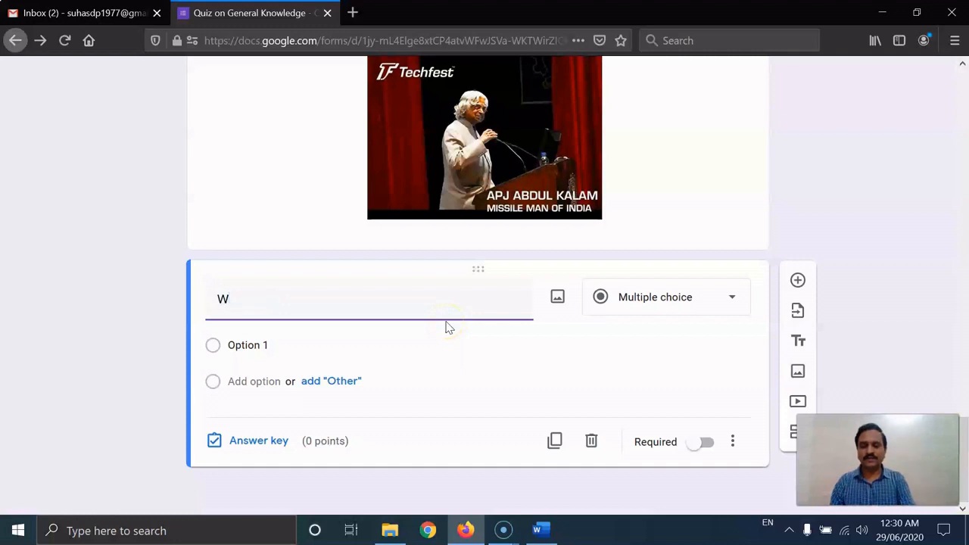
pyautogui.write('ho is the fa')
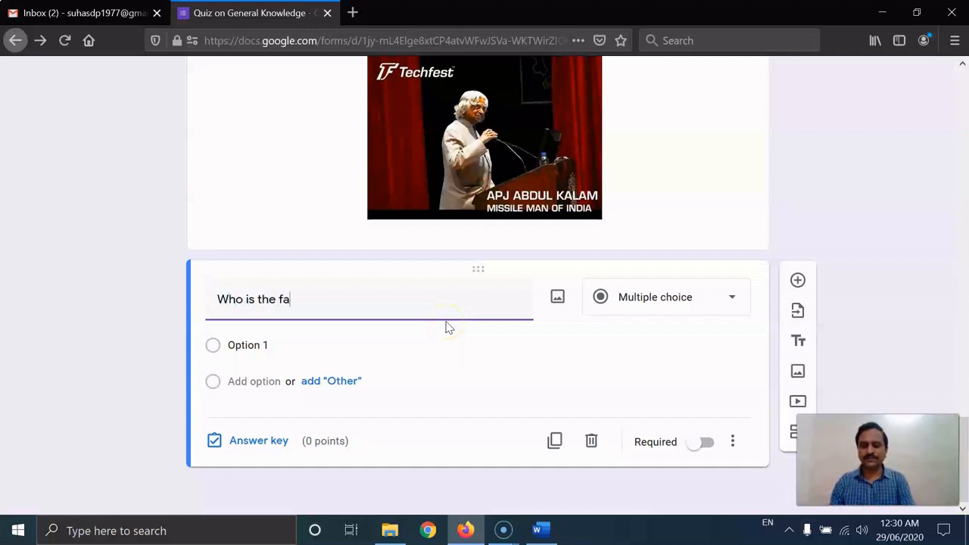
pyautogui.write('mous per')
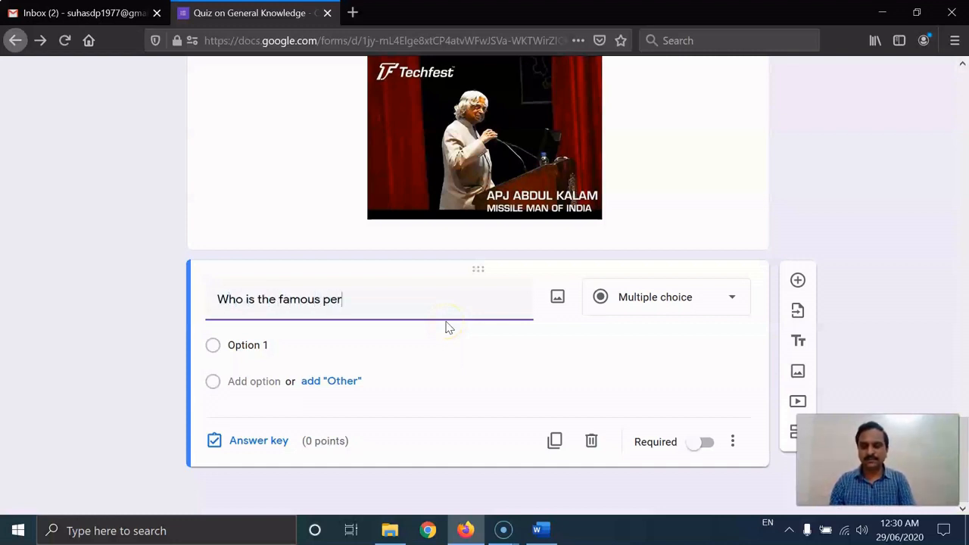
pyautogui.write('sonali')
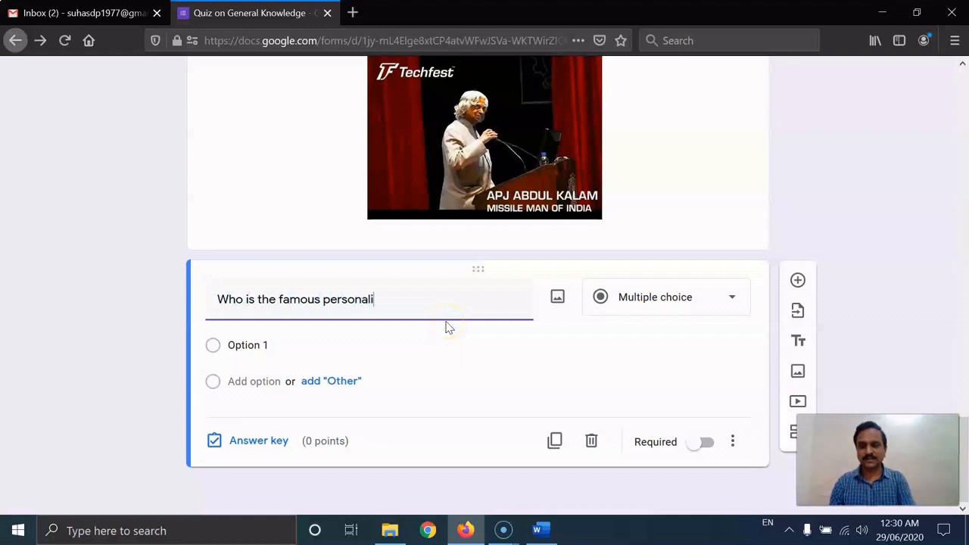
pyautogui.write('ty in the above video')
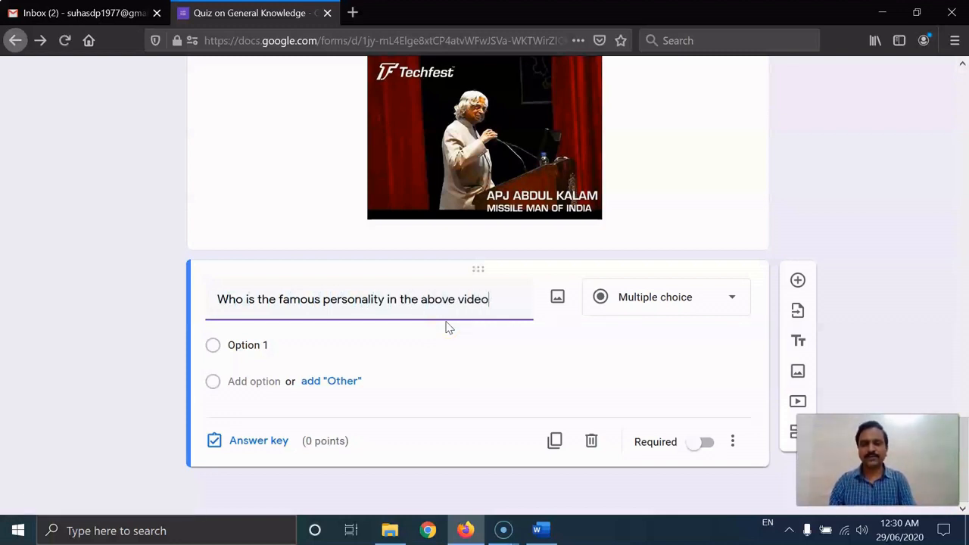
pyautogui.write('?')
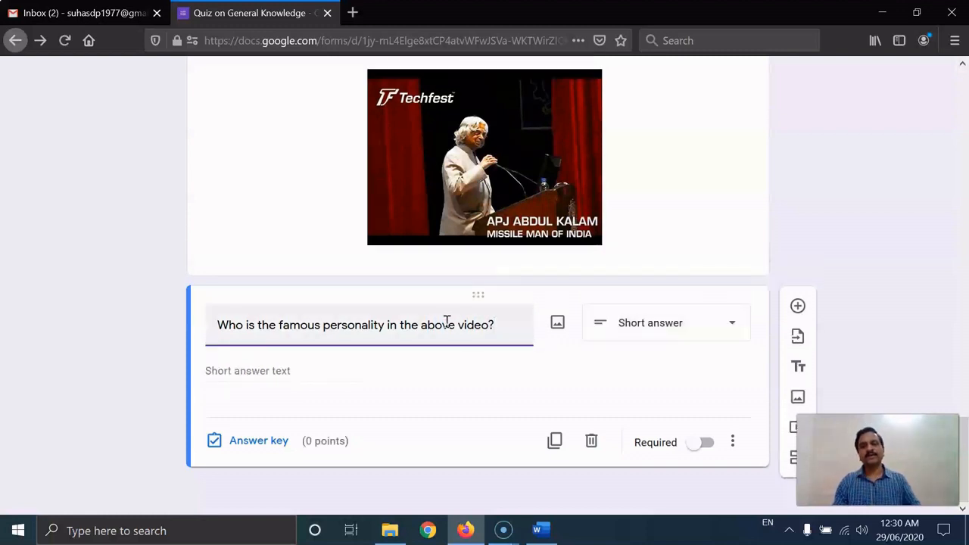
# - Change the personality question to multiple choice and enter the first two options, Dr Manmohan Singh and Prof. Yash Pal
pyautogui.click(685, 328)
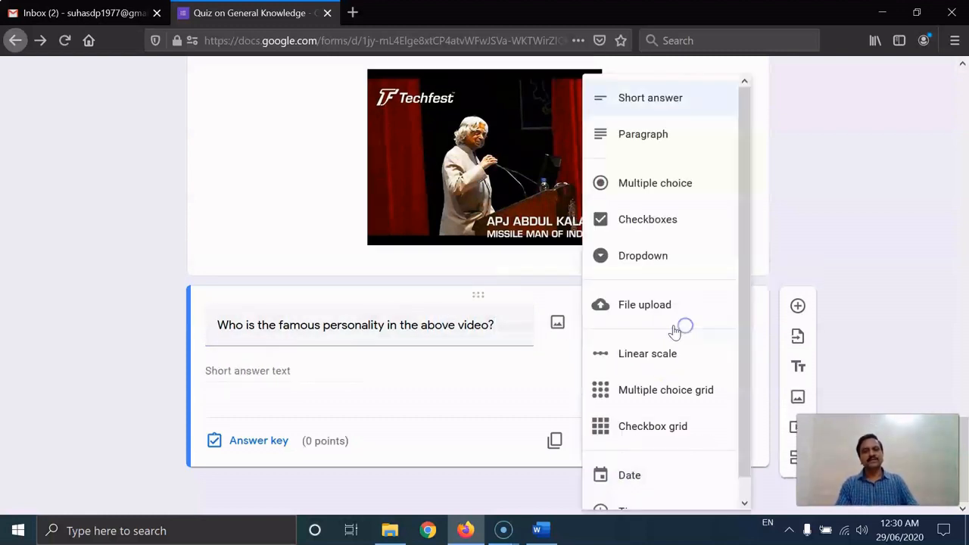
pyautogui.click(674, 185)
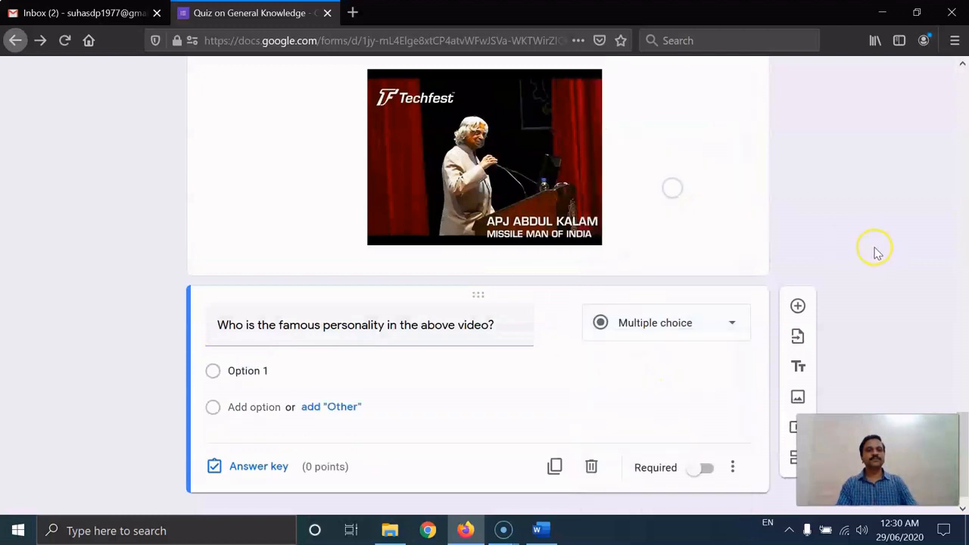
pyautogui.click(318, 373)
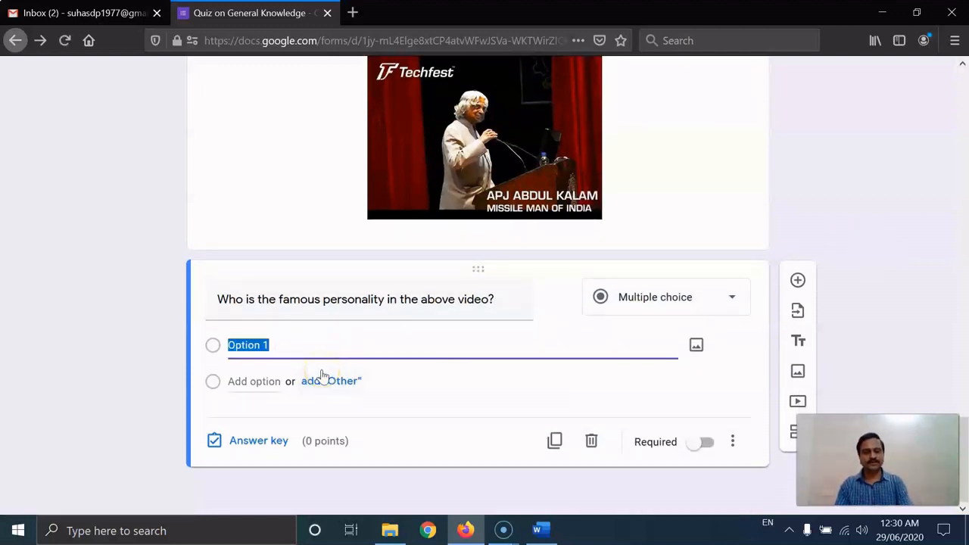
pyautogui.write('Dr ')
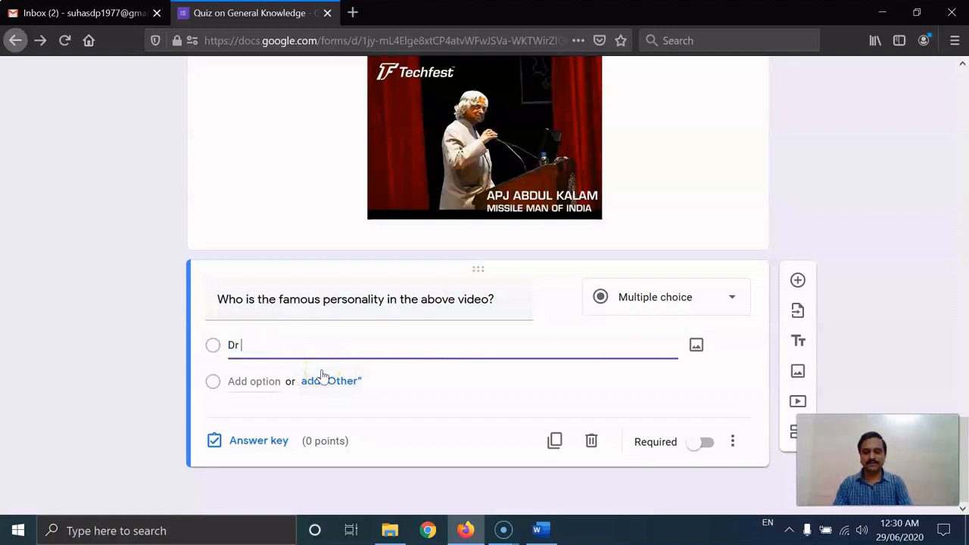
pyautogui.write('Manmohan')
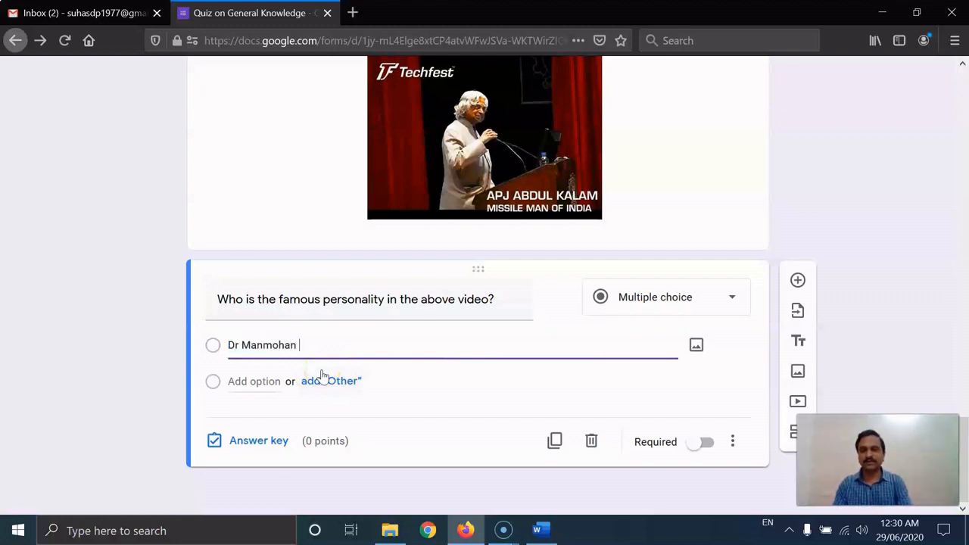
pyautogui.write(' Singh')
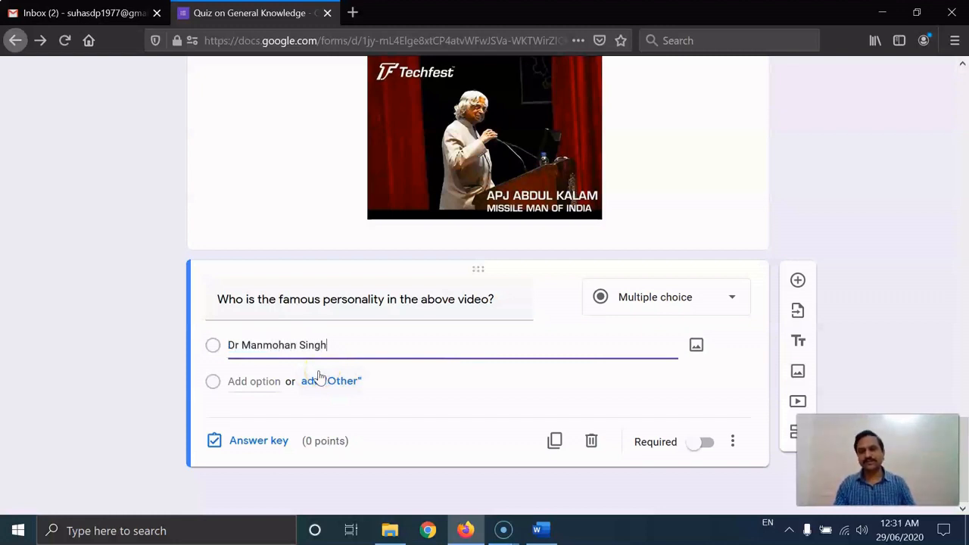
pyautogui.click(242, 381)
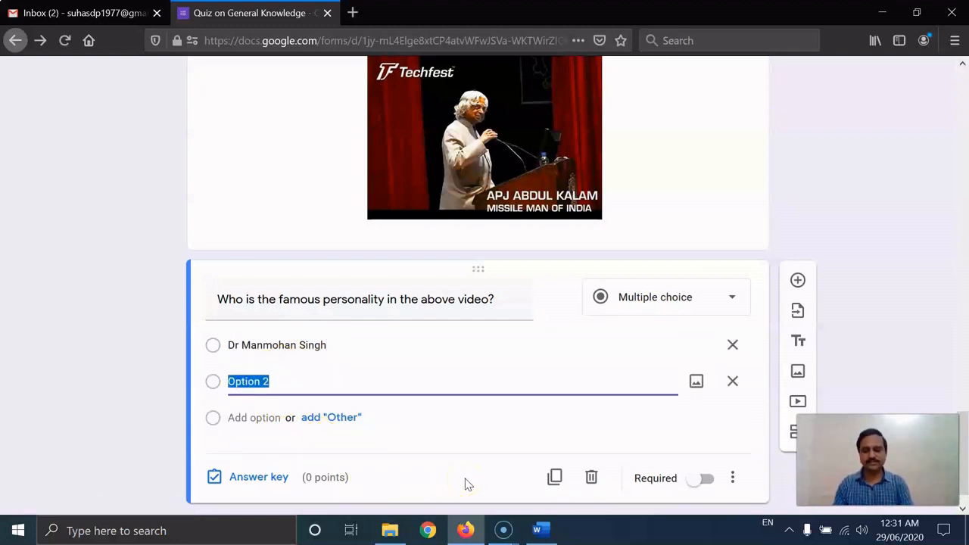
pyautogui.write('Prof. Yash Pal')
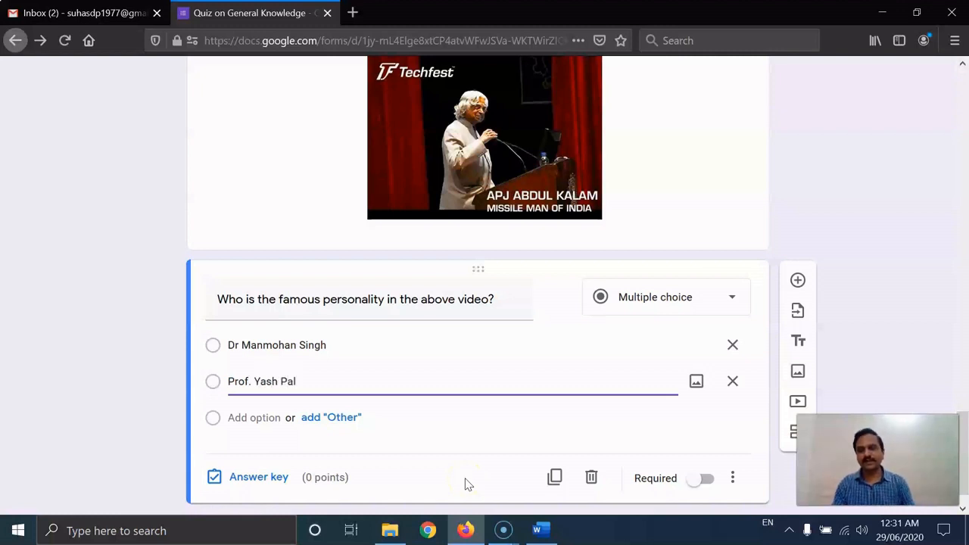
# - Add Narendra Modi and Dr. APJ Abdul Kalam as the third and fourth options of the personality question
pyautogui.click(266, 416)
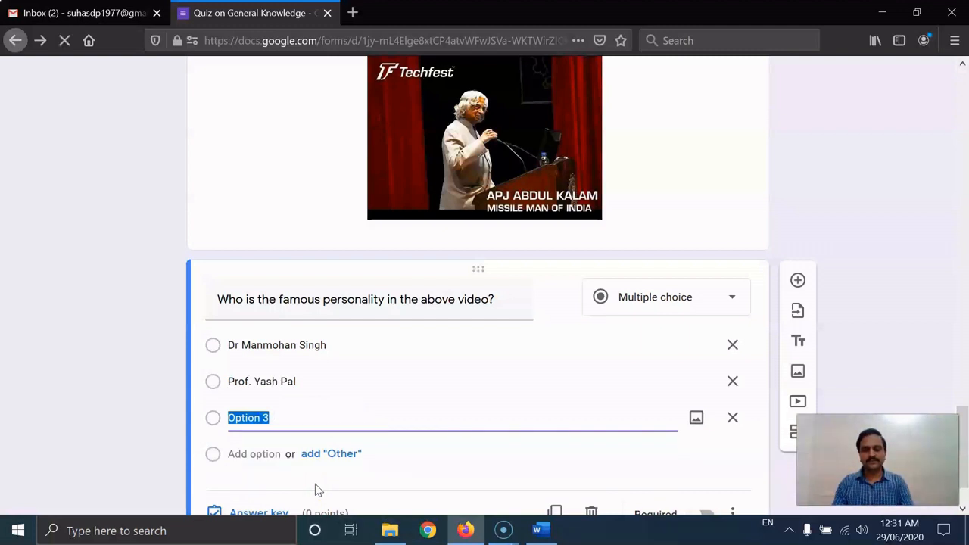
pyautogui.write('NArendra')
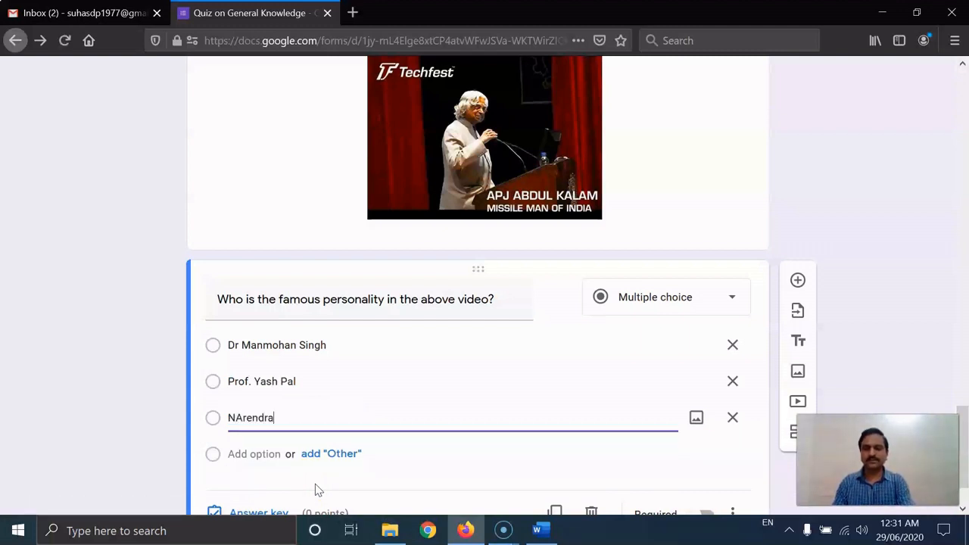
pyautogui.write(' Modi')
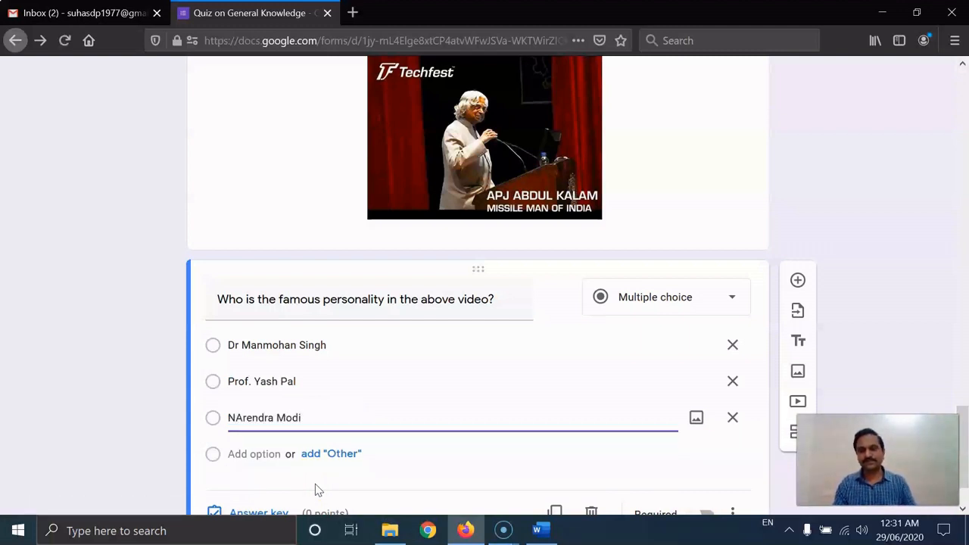
pyautogui.click(242, 425)
pyautogui.press('BackSpace')
pyautogui.write('a')
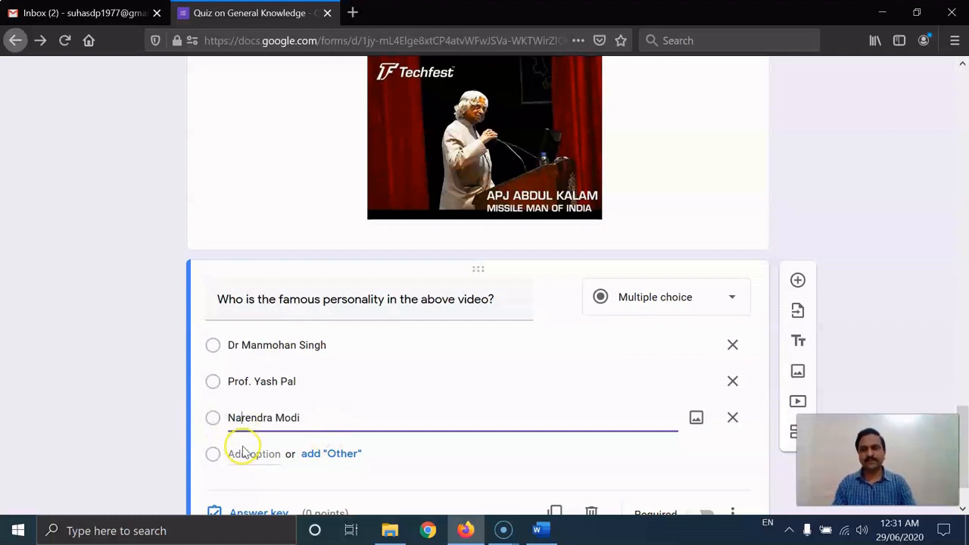
pyautogui.click(259, 454)
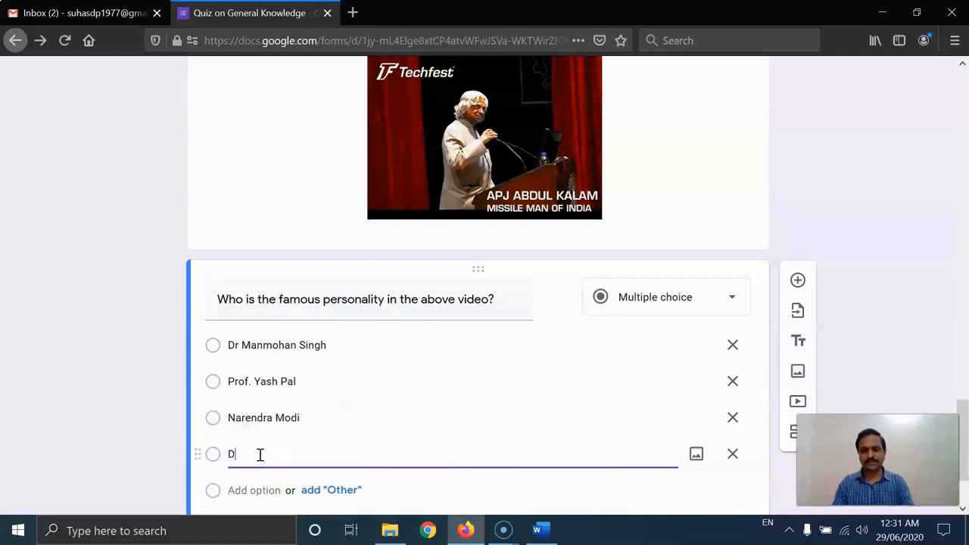
pyautogui.write('Dr. AP')
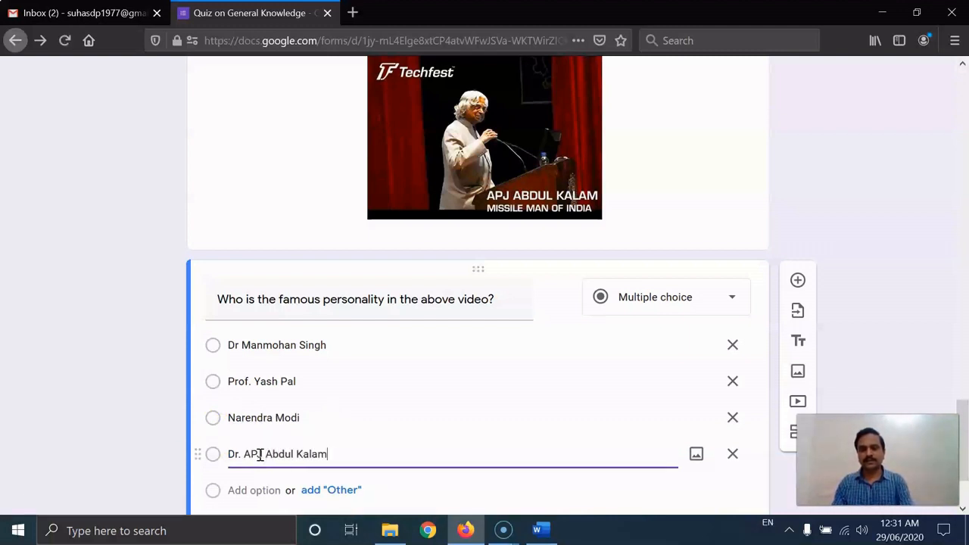
pyautogui.write('J Abdul Kalam')
# - Assign 2 points to the famous personality question and mark Dr. APJ Abdul Kalam as its correct answer
pyautogui.scroll(-3, 666, 326)
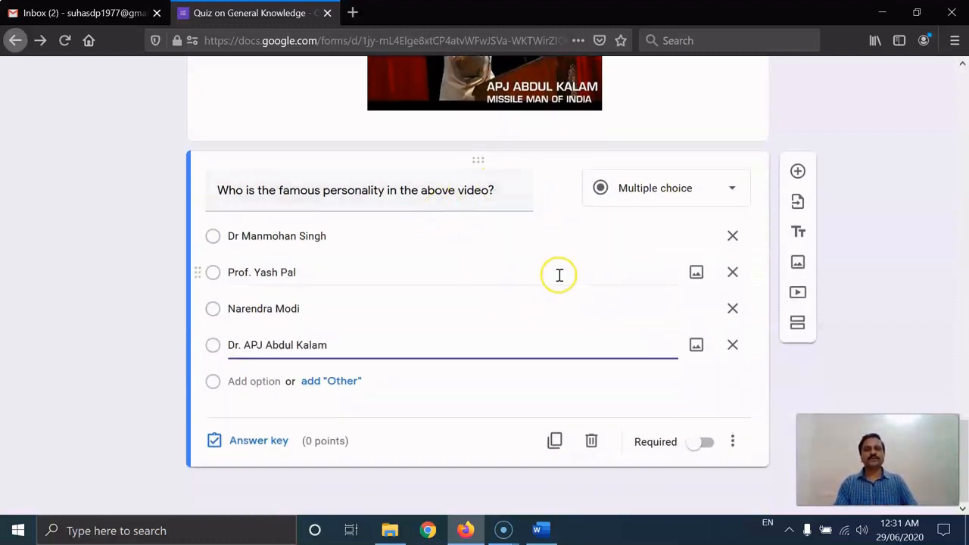
pyautogui.click(271, 438)
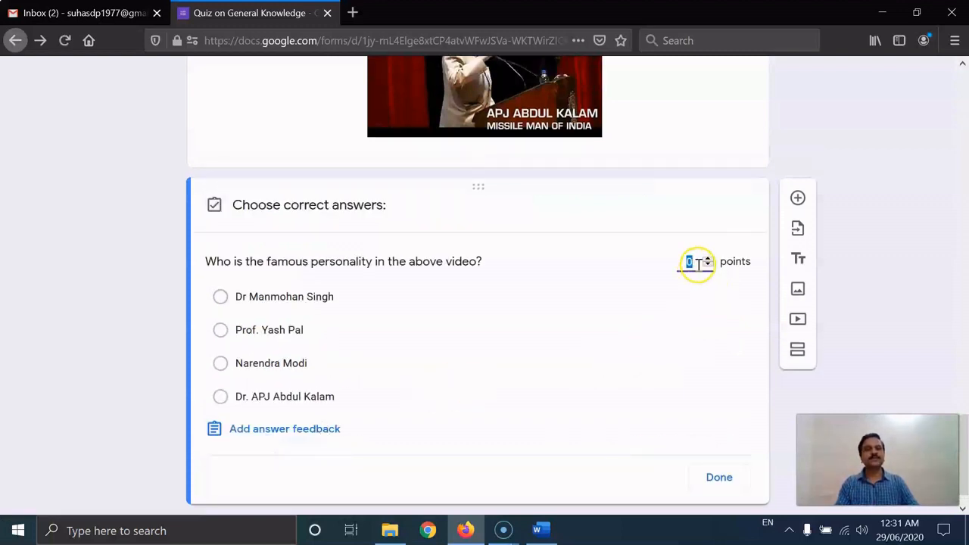
pyautogui.click(708, 259)
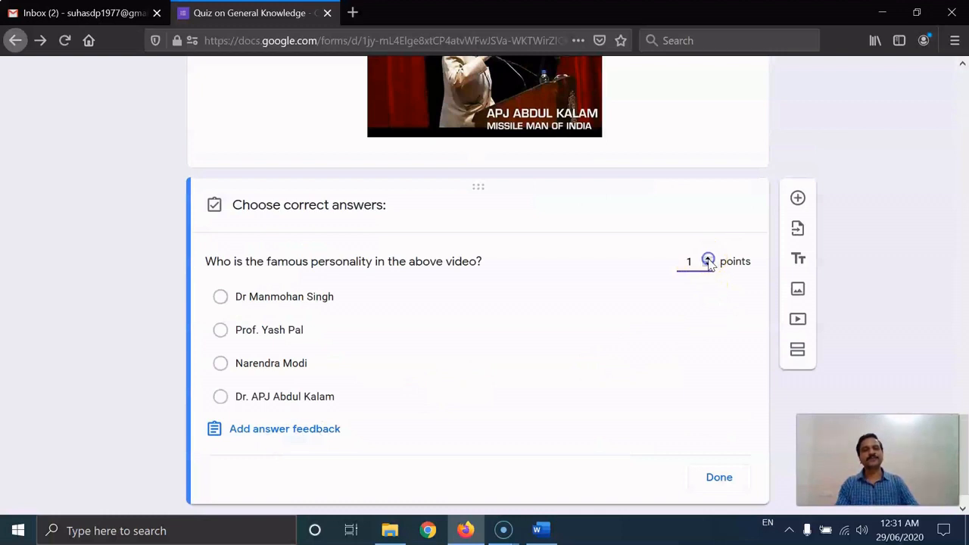
pyautogui.click(709, 259)
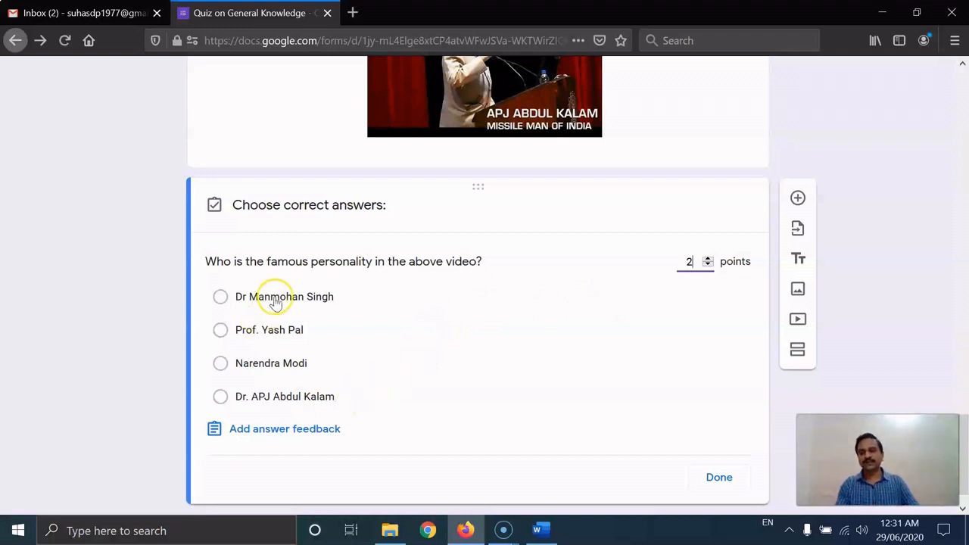
pyautogui.click(220, 399)
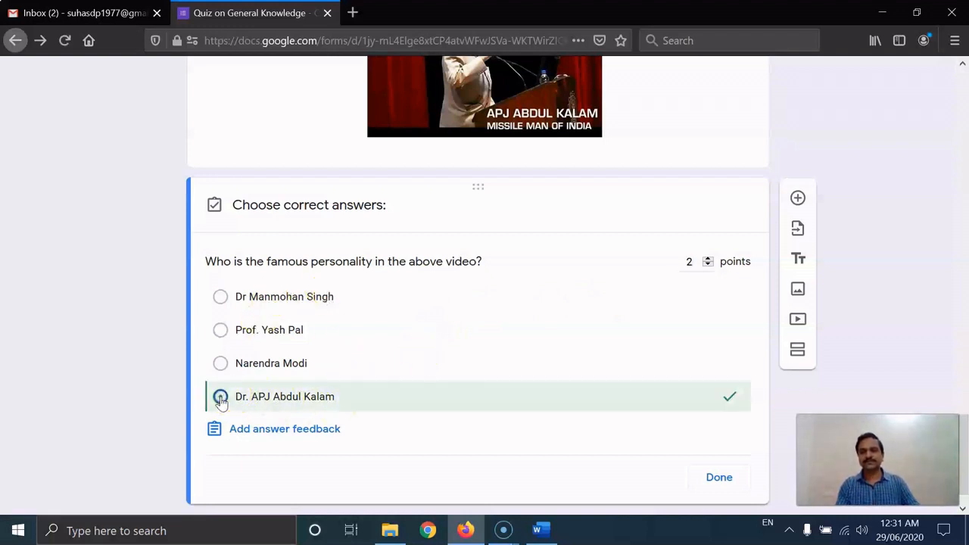
pyautogui.click(716, 478)
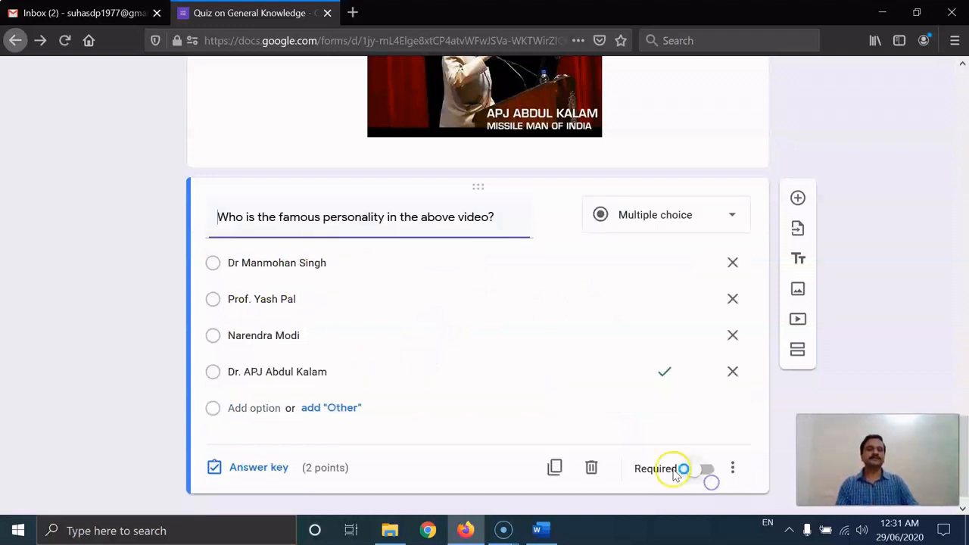
# - Check the quiz's total points at the start of the form and open the respondent preview
pyautogui.scroll(2, 854, 369)
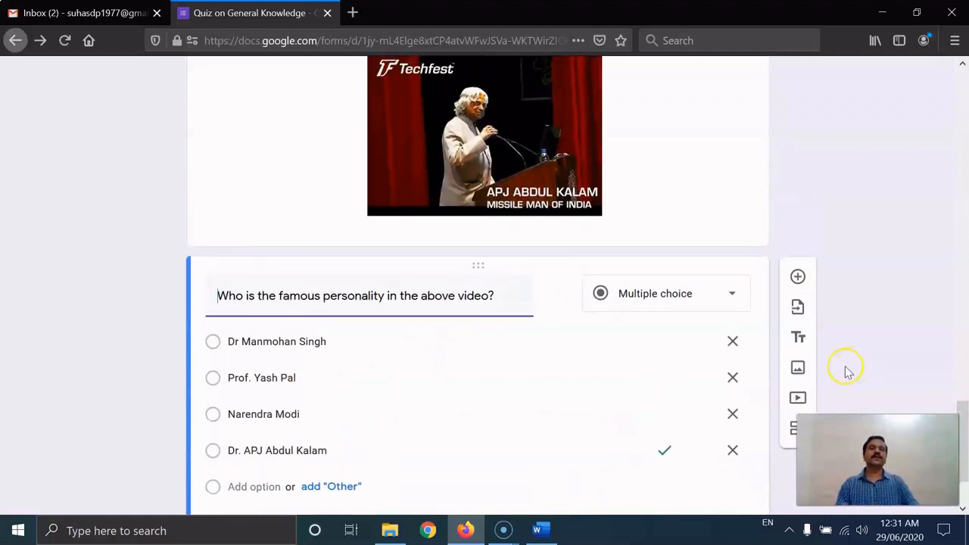
pyautogui.scroll(2, 848, 371)
pyautogui.scroll(3, 847, 370)
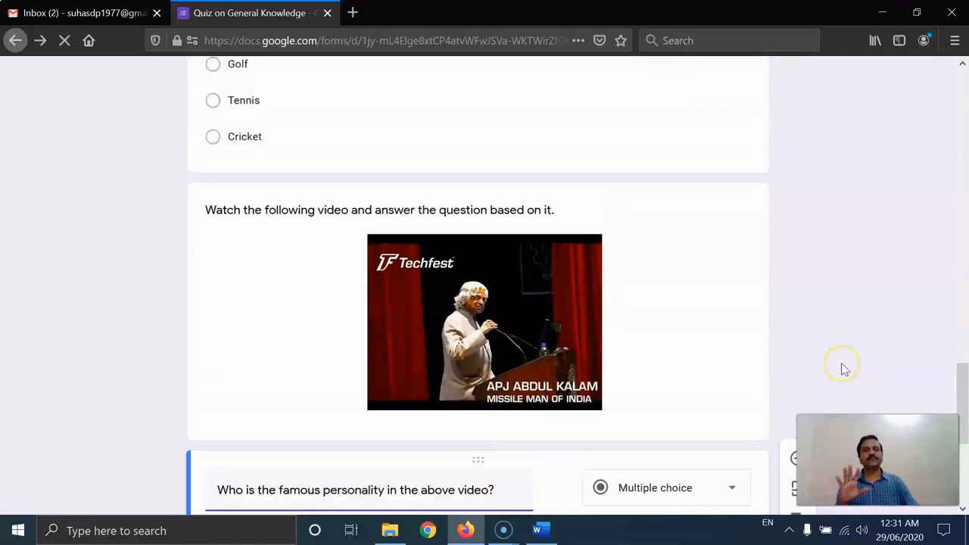
pyautogui.scroll(2, 845, 369)
pyautogui.scroll(15, 846, 369)
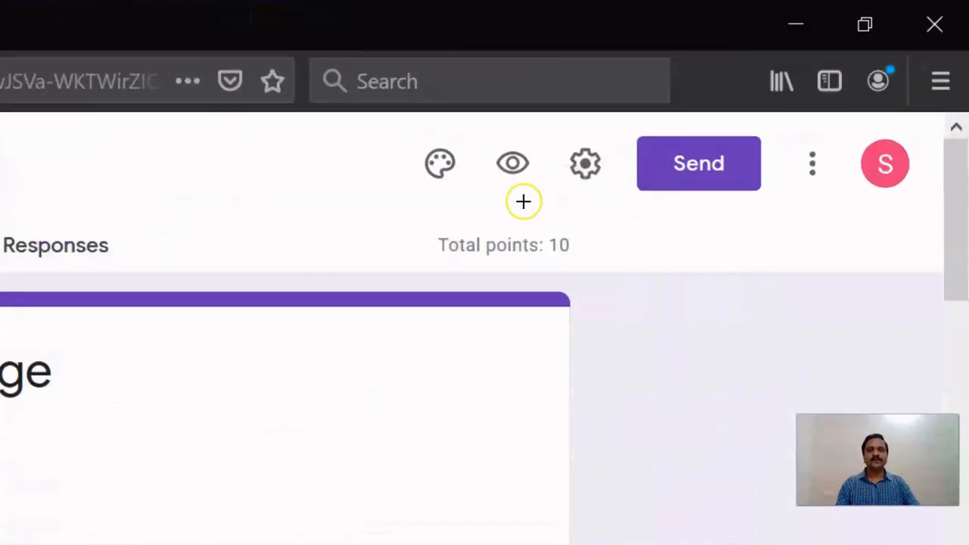
pyautogui.moveTo(488, 190); pyautogui.dragTo(478, 149)
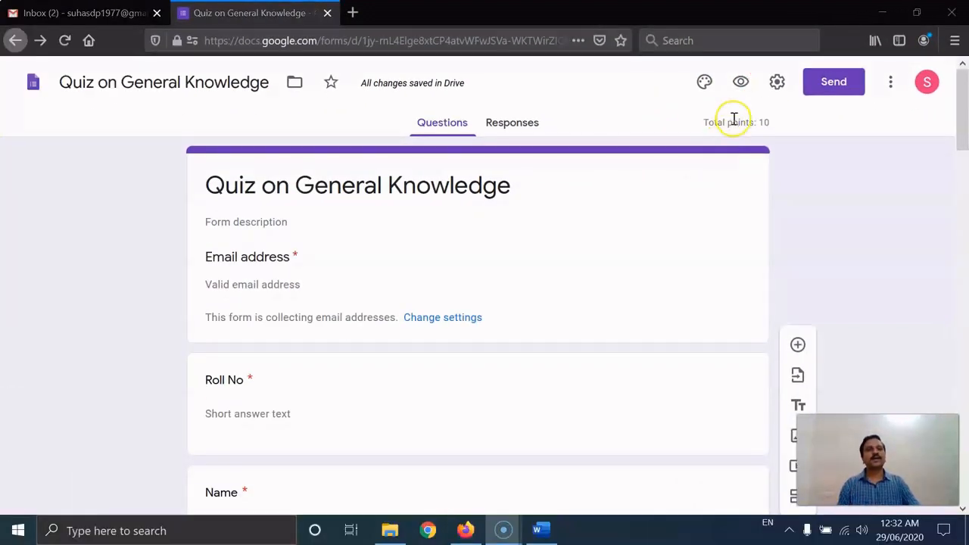
pyautogui.click(741, 83)
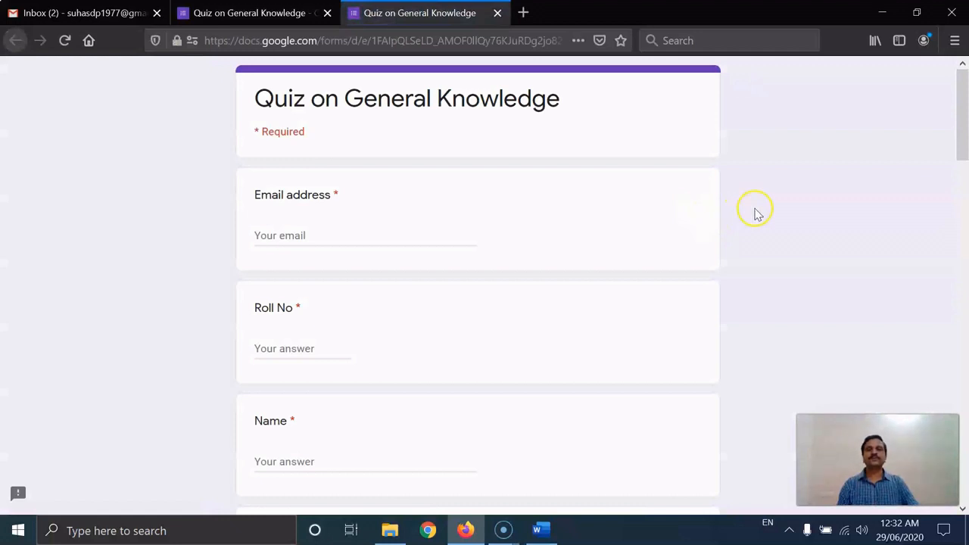
# - Review the previewed quiz title, the email, roll number and name fields, and the first question with its points
pyautogui.moveTo(255, 98); pyautogui.dragTo(577, 100)
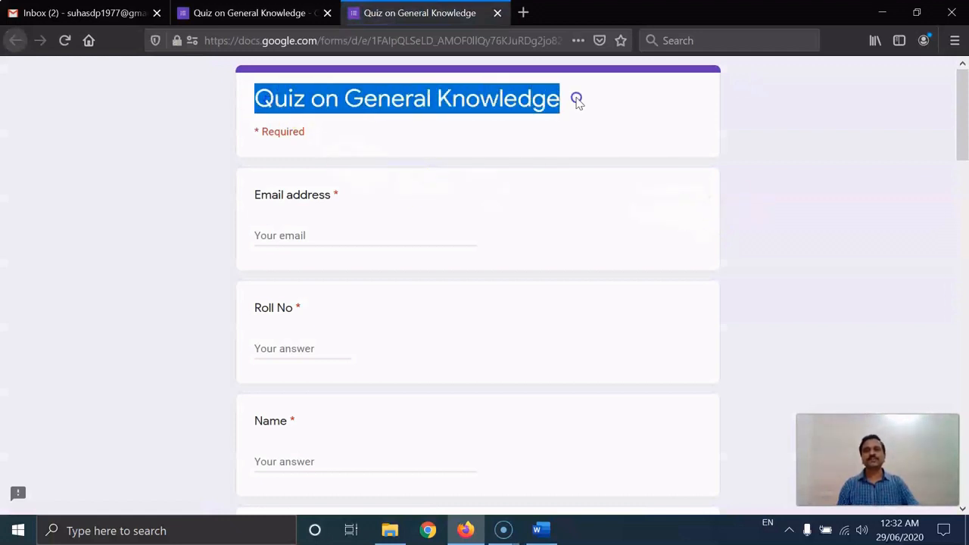
pyautogui.scroll(-2, 378, 182)
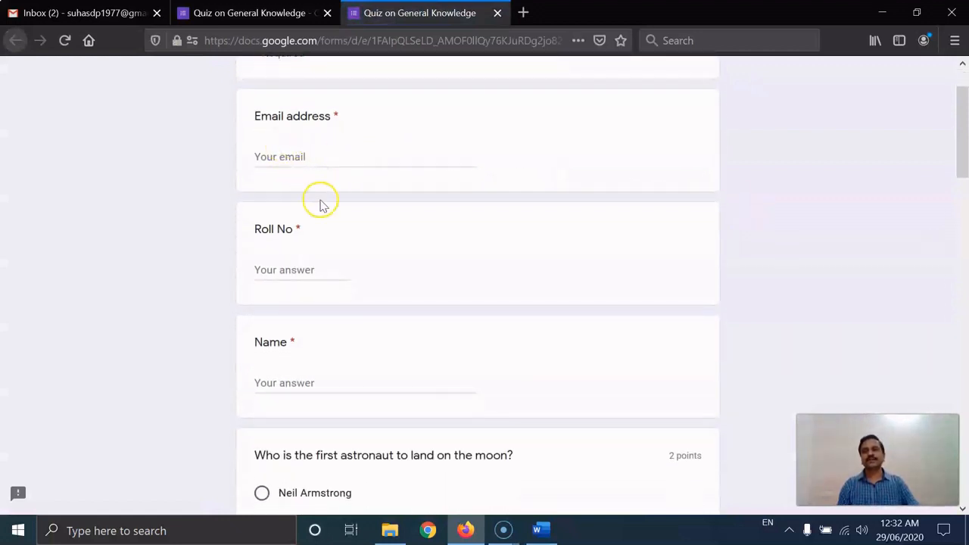
pyautogui.scroll(-2, 284, 258)
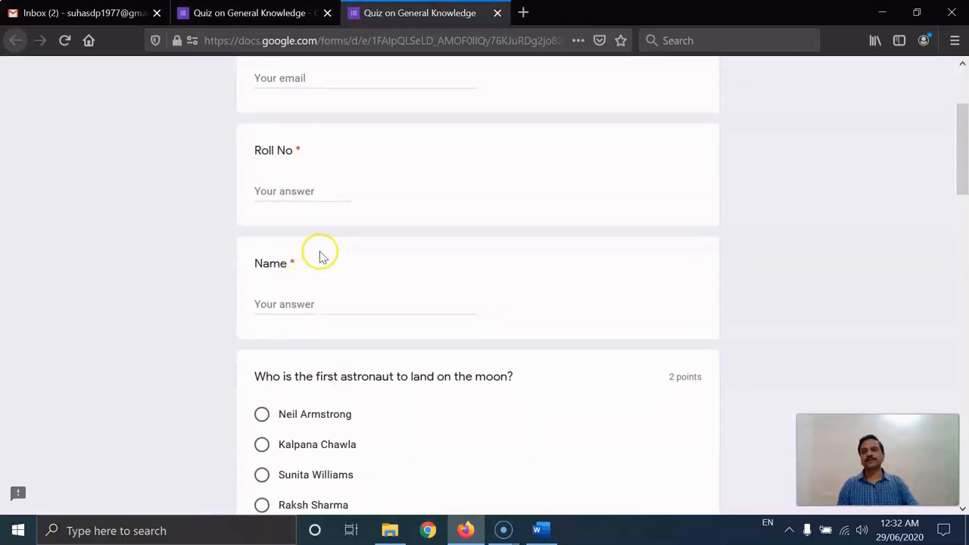
pyautogui.scroll(-2, 318, 253)
pyautogui.scroll(-2, 333, 238)
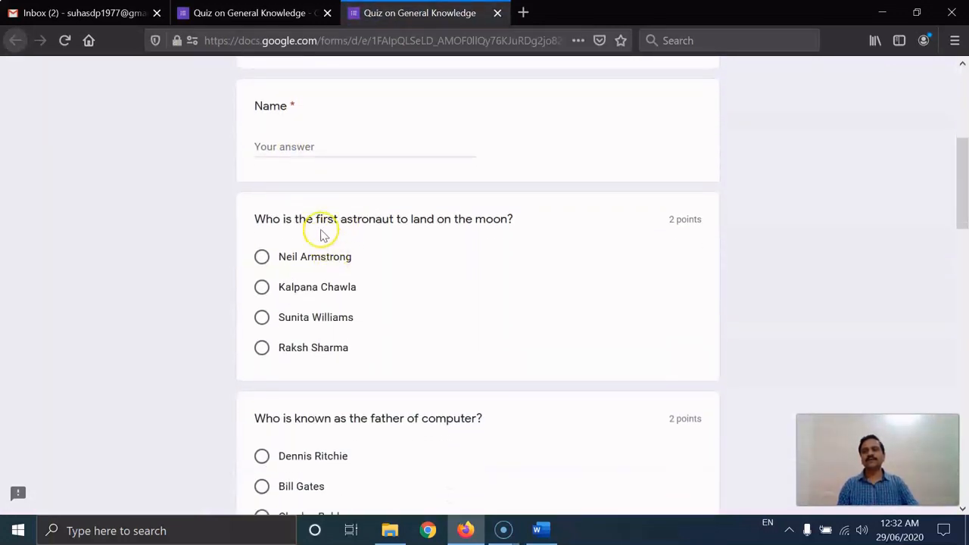
pyautogui.scroll(-4, 385, 250)
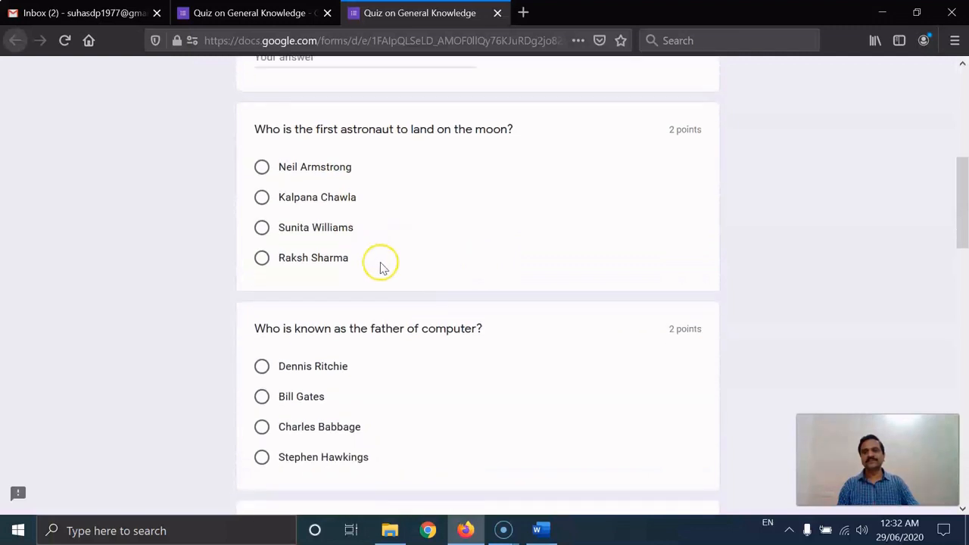
pyautogui.scroll(2, 702, 159)
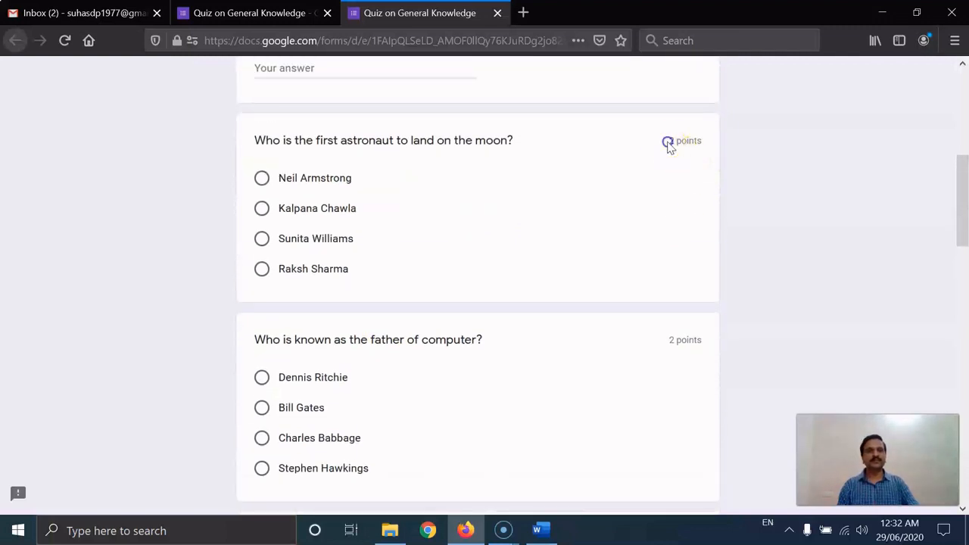
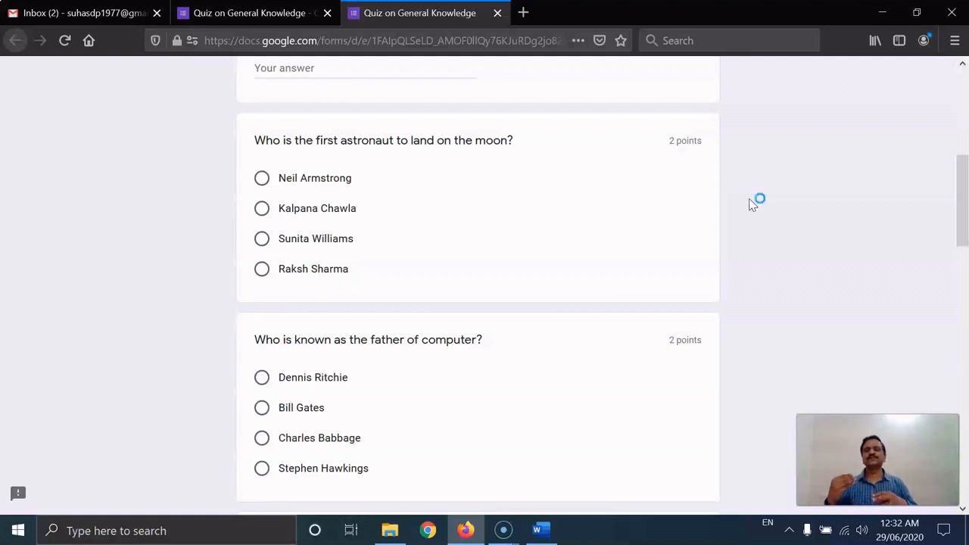
# - Review the previewed computer and planet questions and the image-based game question with its golf picture
pyautogui.scroll(-4, 752, 212)
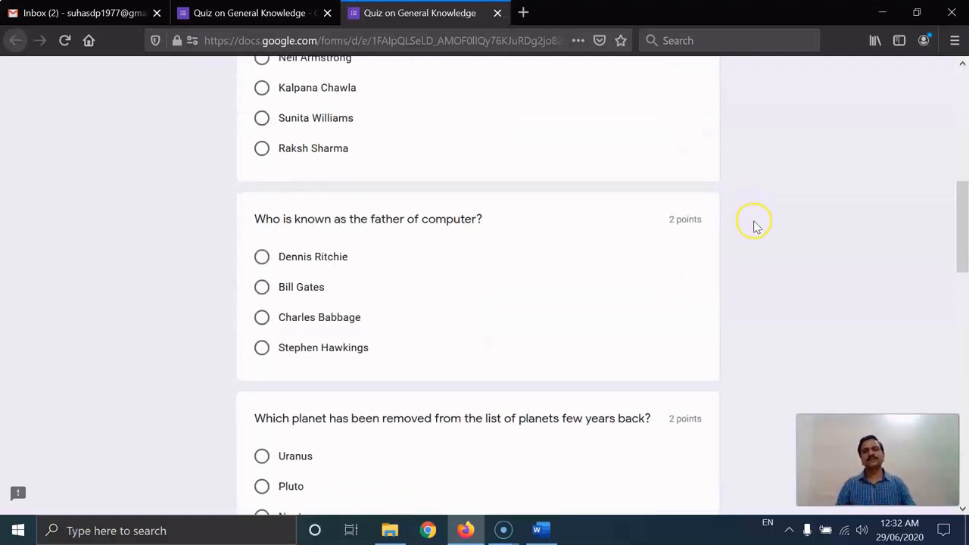
pyautogui.scroll(-3, 754, 232)
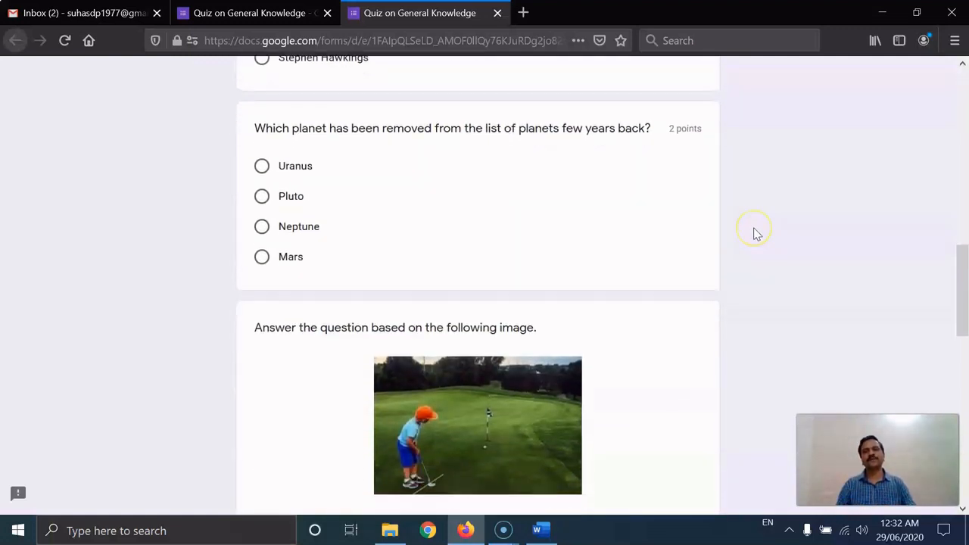
pyautogui.scroll(-1, 755, 234)
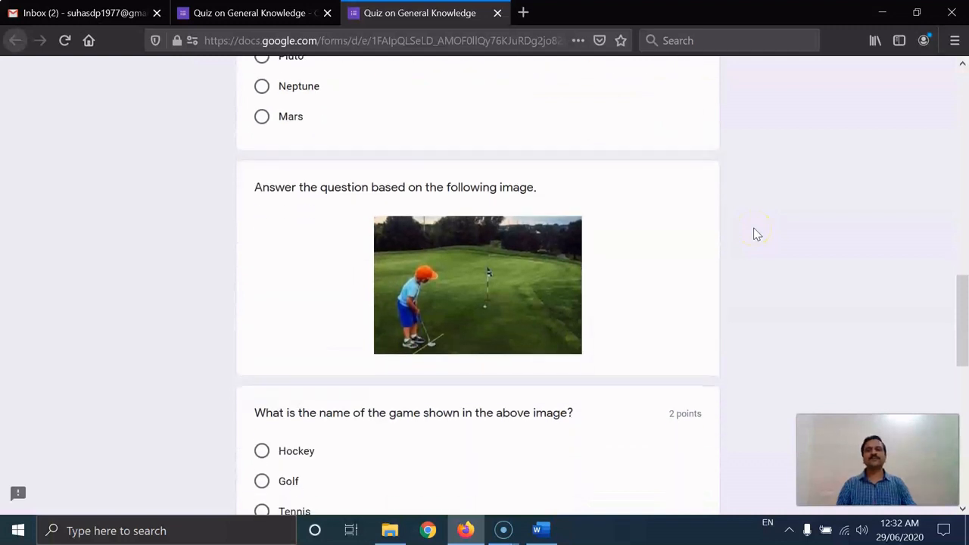
pyautogui.scroll(-3, 754, 234)
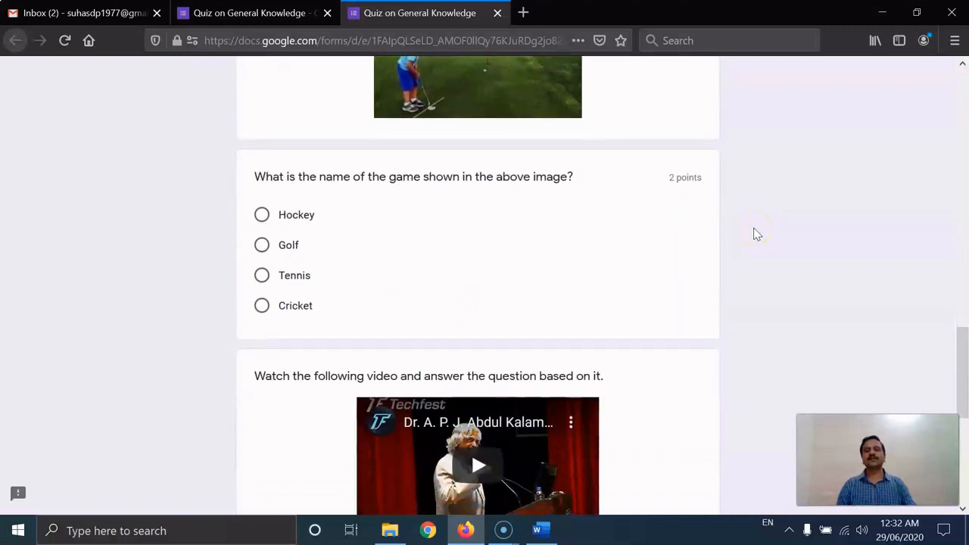
pyautogui.scroll(3, 754, 234)
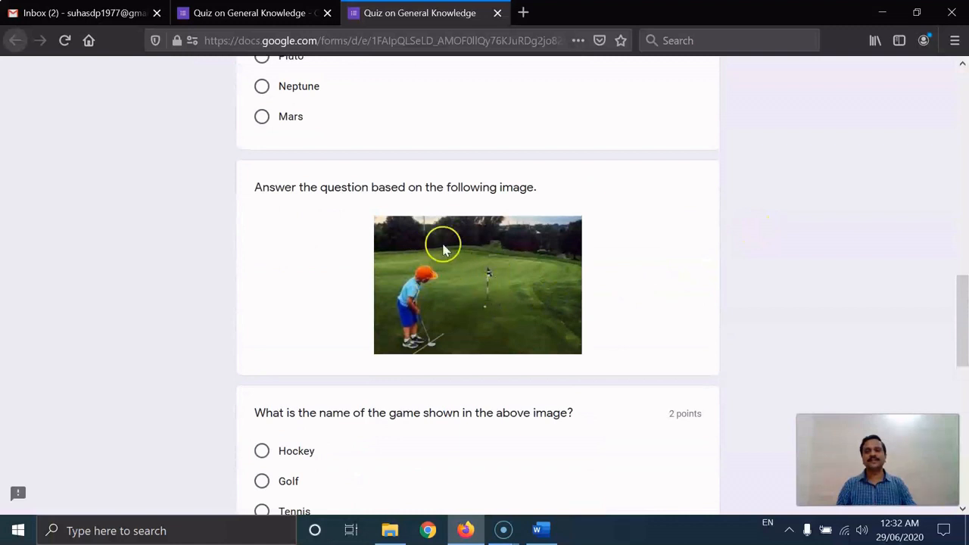
pyautogui.scroll(-2, 530, 298)
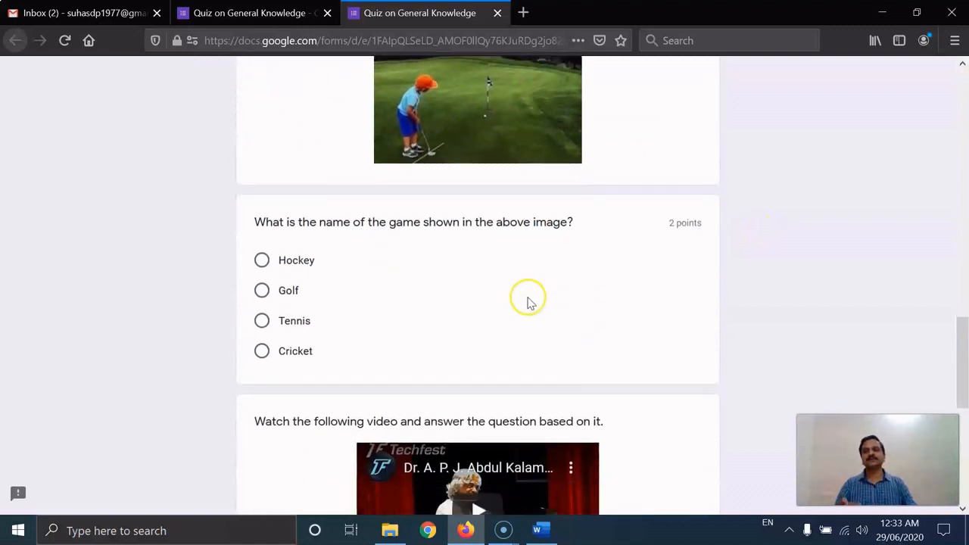
# - Play and pause the embedded lecture video in the preview, and check the personality question through to the end of the form
pyautogui.scroll(-4, 530, 301)
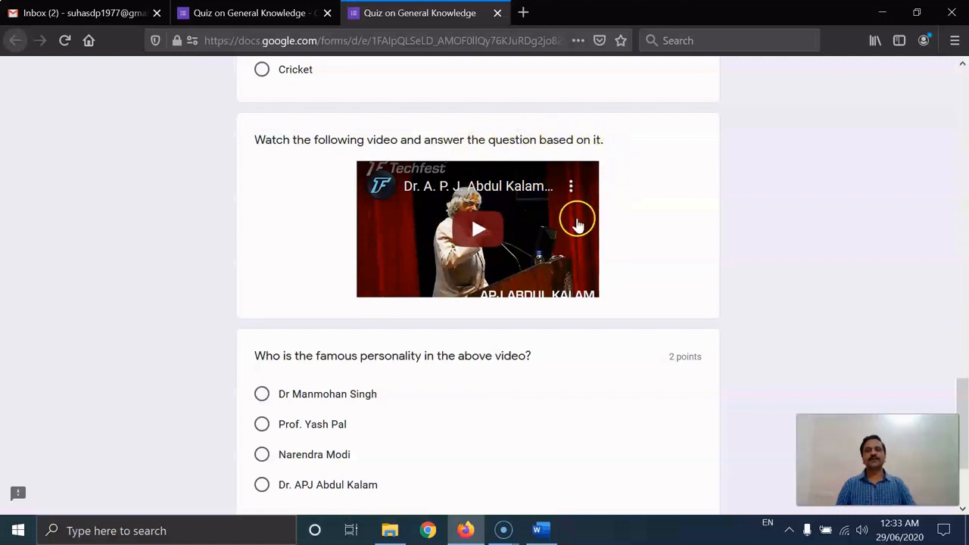
pyautogui.click(492, 233)
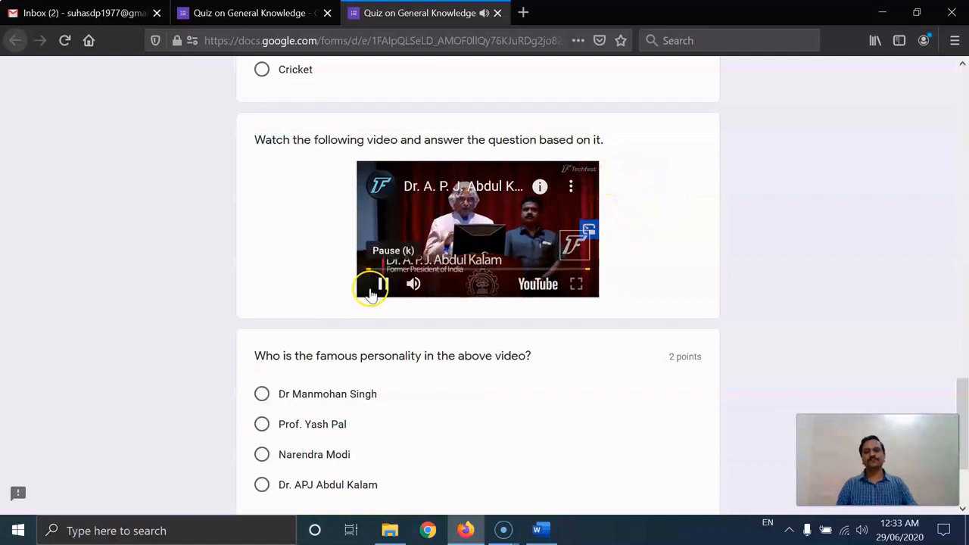
pyautogui.click(372, 288)
pyautogui.scroll(-3, 664, 309)
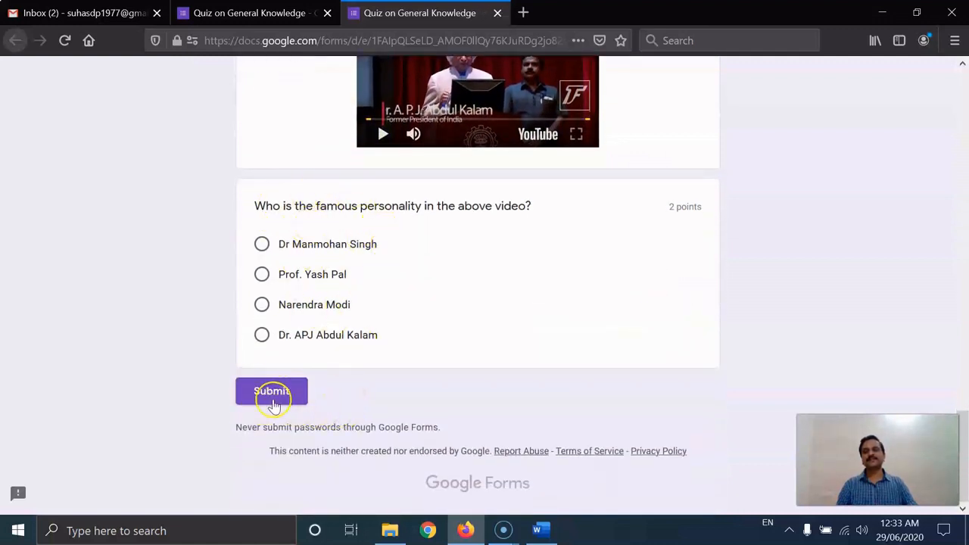
# - Fill in the respondent's email address, roll number and full name in the previewed quiz
pyautogui.scroll(7, 540, 388)
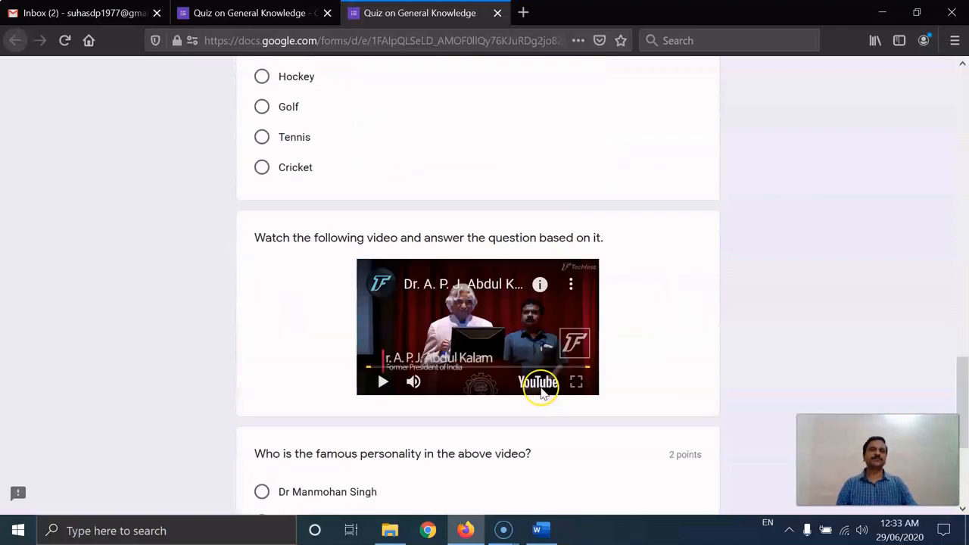
pyautogui.scroll(15, 763, 359)
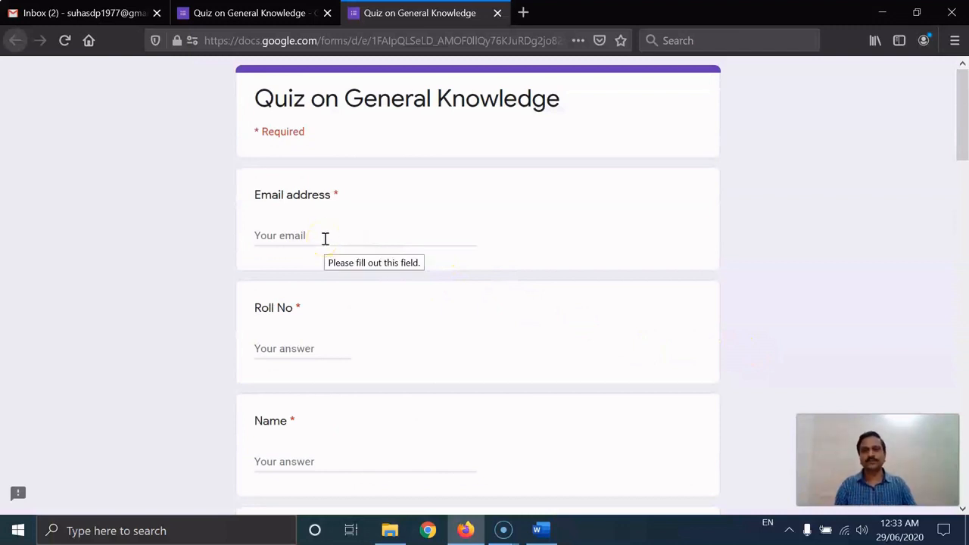
pyautogui.click(325, 239)
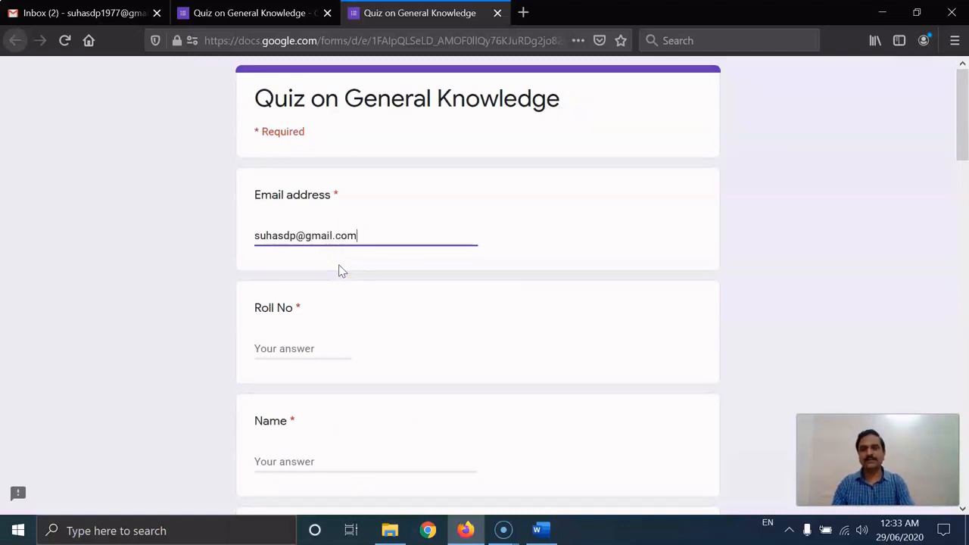
pyautogui.press('Tab')
pyautogui.scroll(-2, 454, 280)
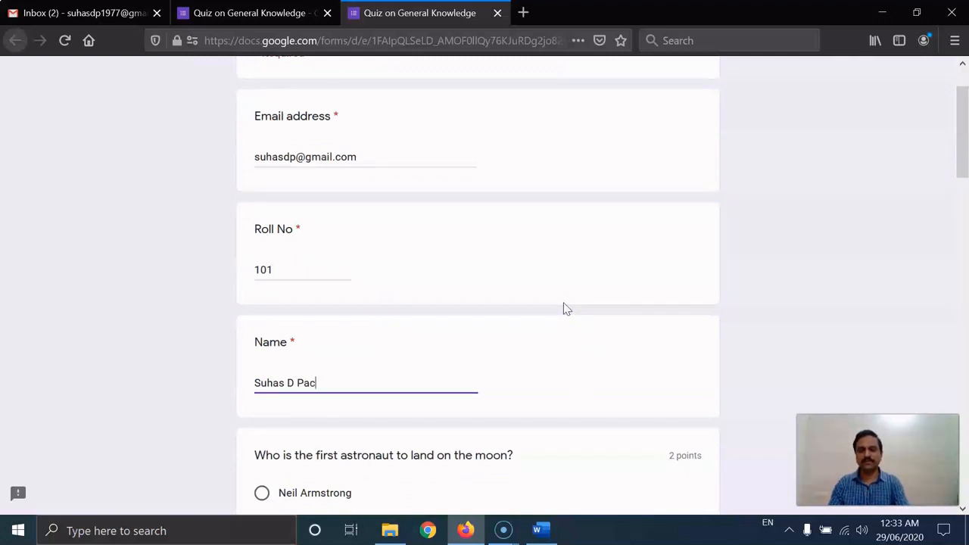
pyautogui.click(492, 290)
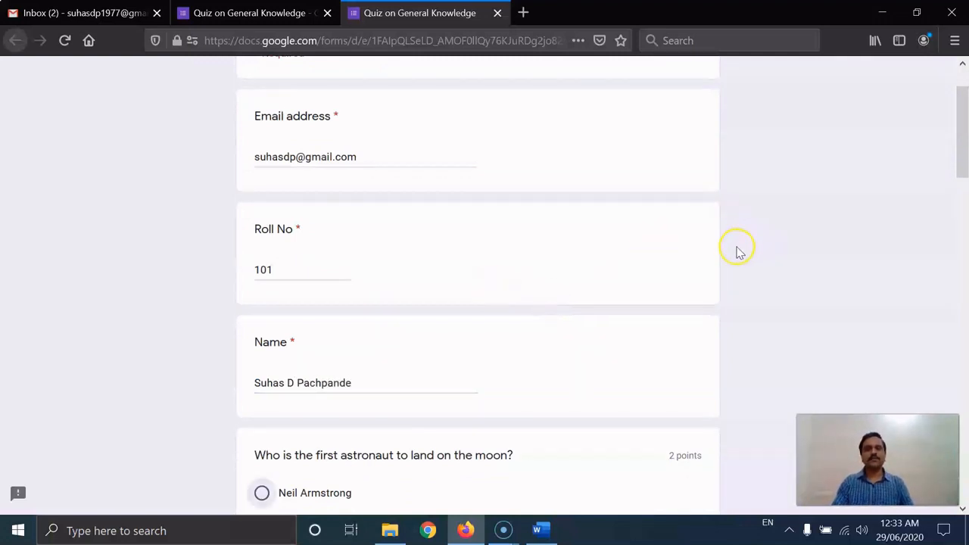
# - Answer the question about the first astronaut on the moon with Kalpana Chawla
pyautogui.scroll(-3, 768, 268)
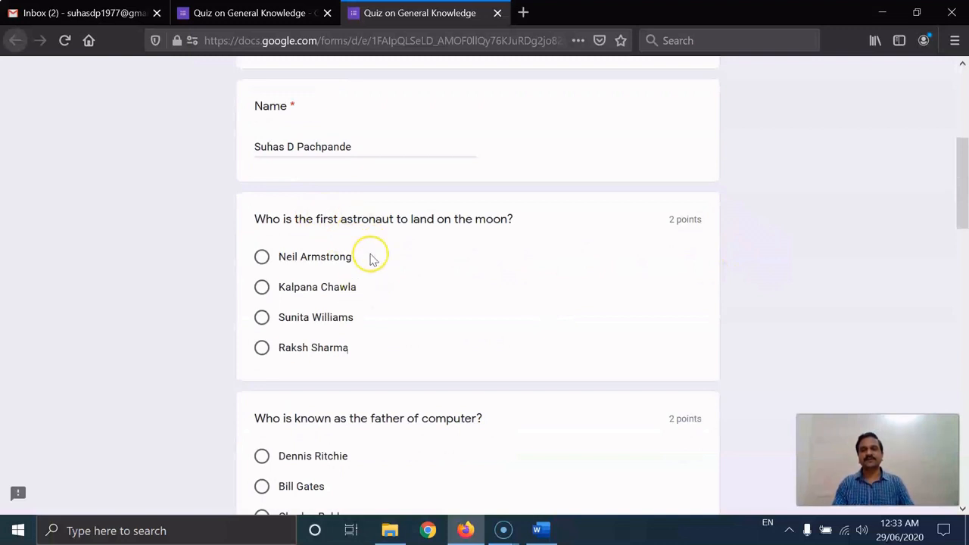
pyautogui.scroll(-1, 450, 262)
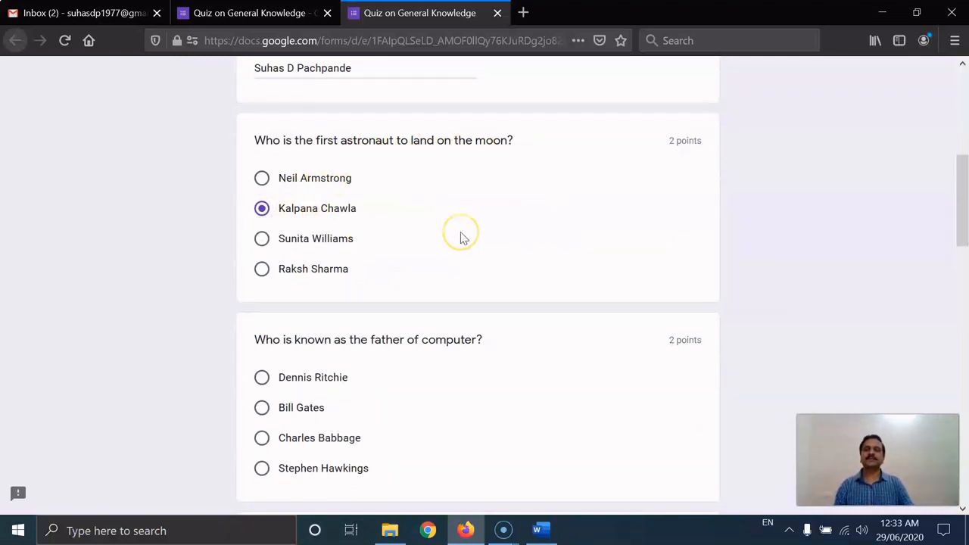
pyautogui.scroll(-3, 463, 238)
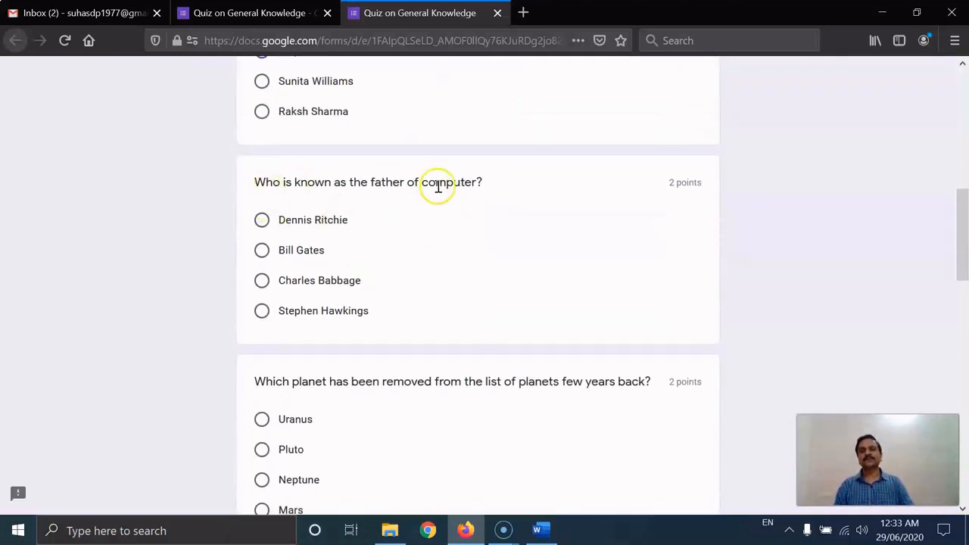
# - Answer the father of computer question with Bill Gates and the removed planet question with Pluto
pyautogui.click(262, 253)
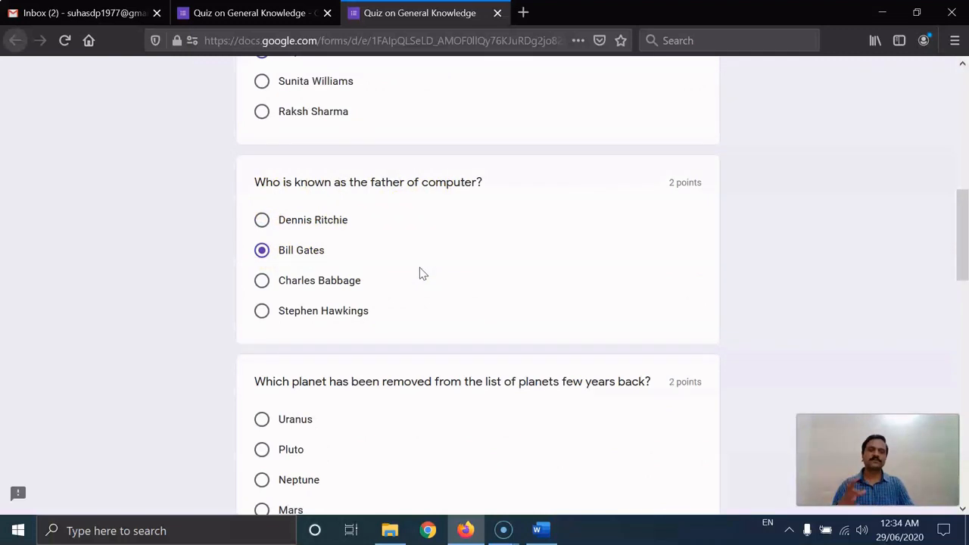
pyautogui.scroll(-3, 421, 274)
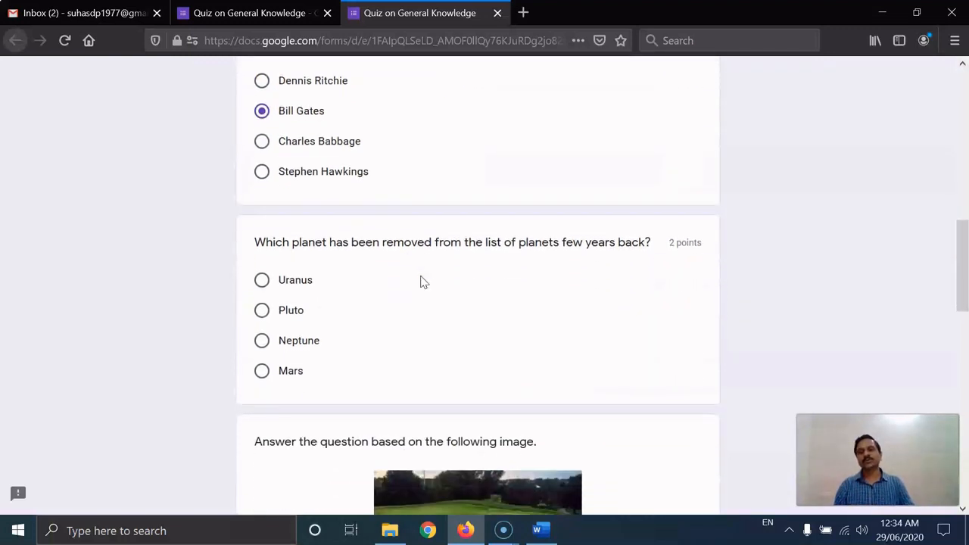
pyautogui.scroll(-2, 422, 280)
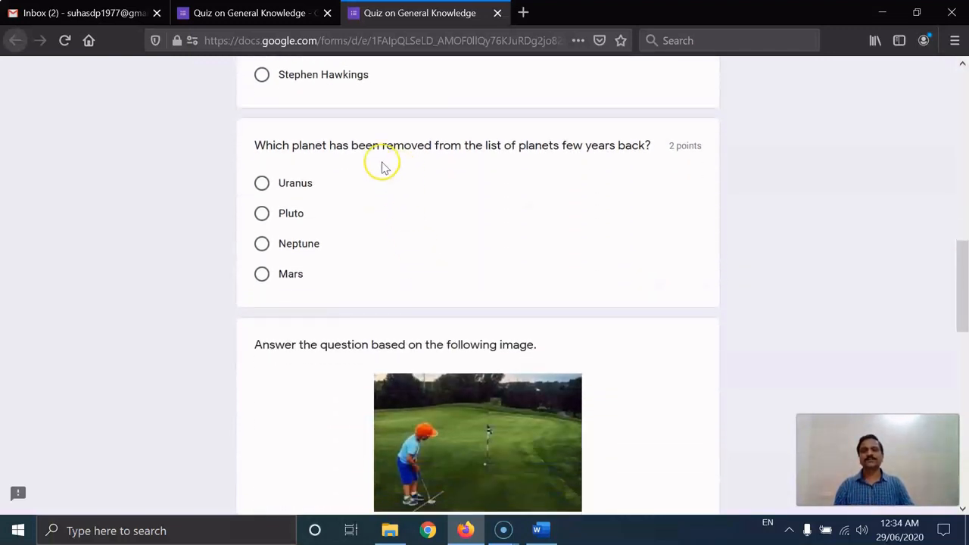
pyautogui.moveTo(294, 146); pyautogui.dragTo(373, 149)
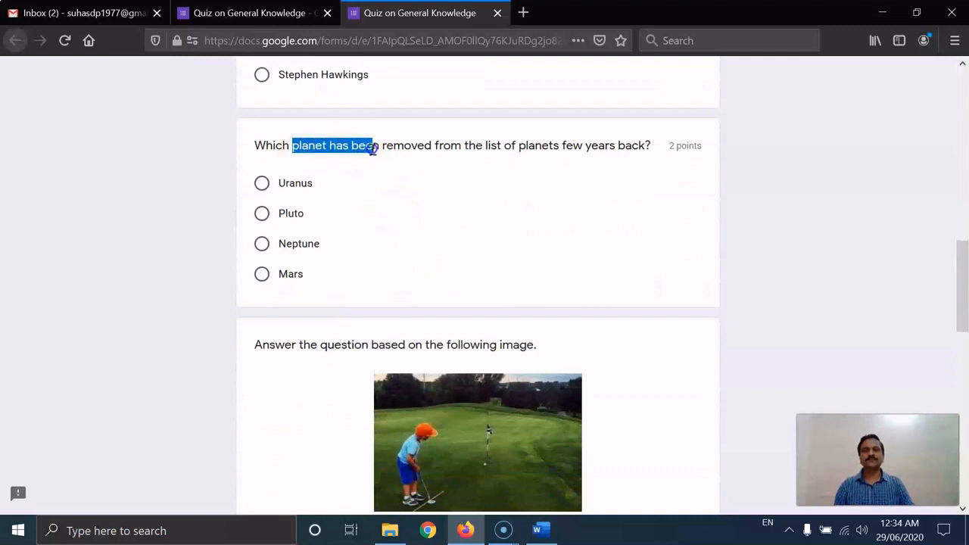
pyautogui.click(440, 151)
pyautogui.click(261, 212)
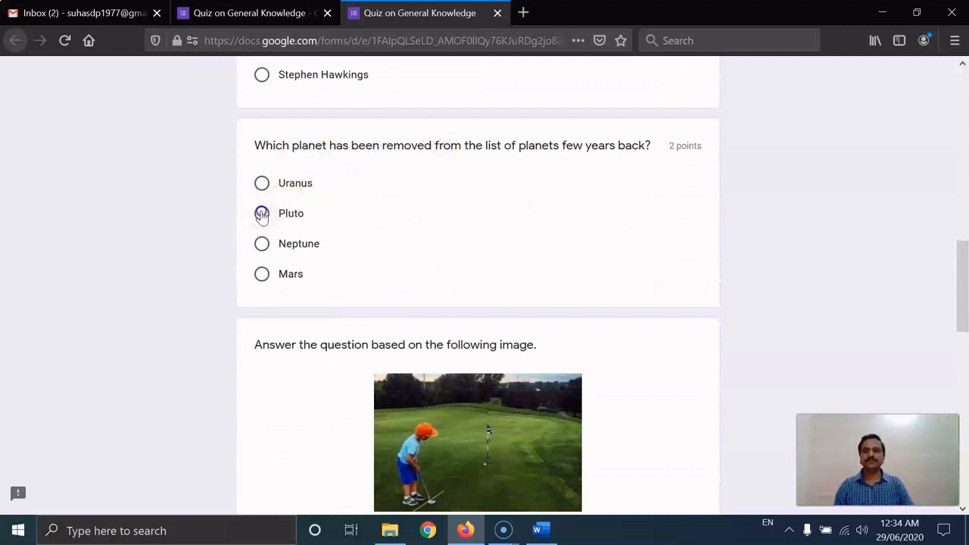
# - Answer the question about the game shown in the image with Golf
pyautogui.scroll(-3, 531, 216)
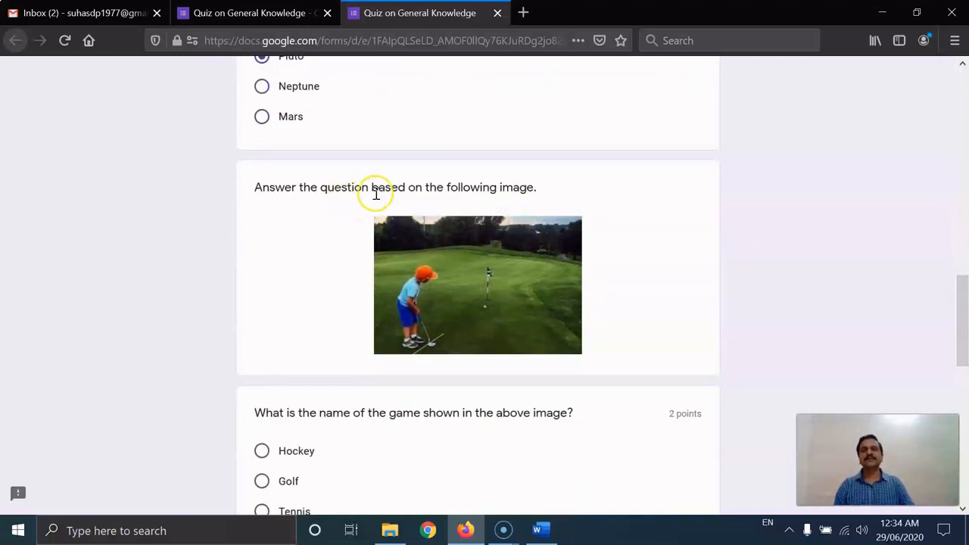
pyautogui.scroll(-2, 520, 221)
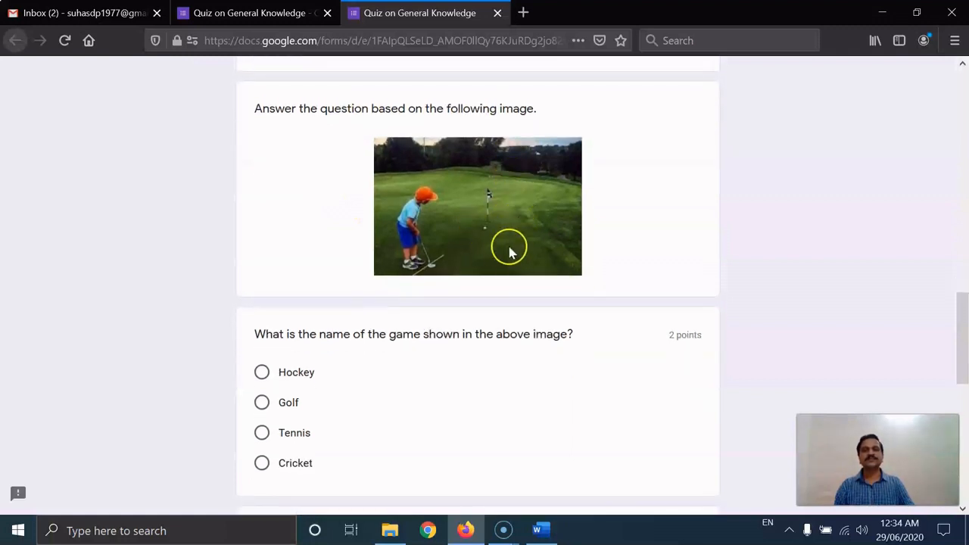
pyautogui.scroll(-2, 505, 258)
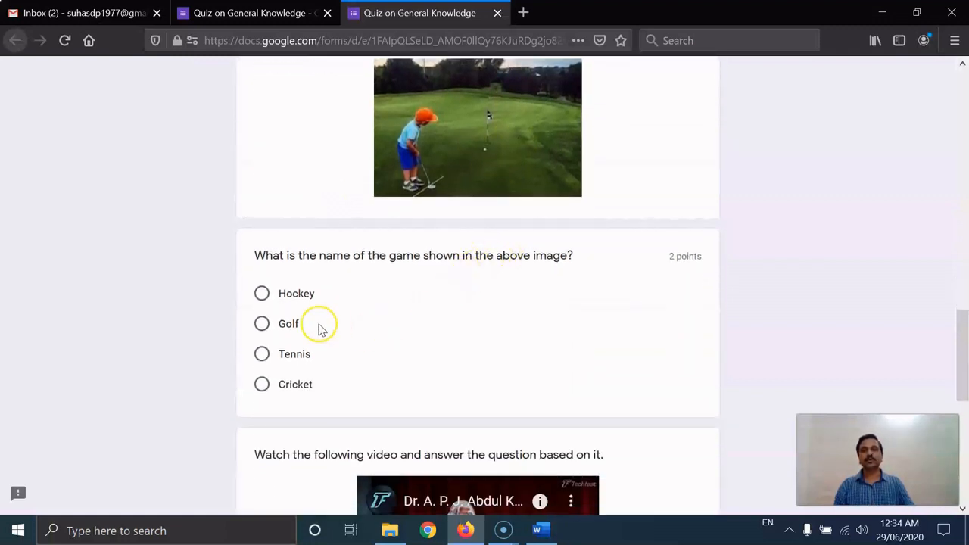
pyautogui.click(263, 326)
# - Answer the video personality question with Dr. APJ Abdul Kalam and submit the quiz response
pyautogui.scroll(-4, 513, 303)
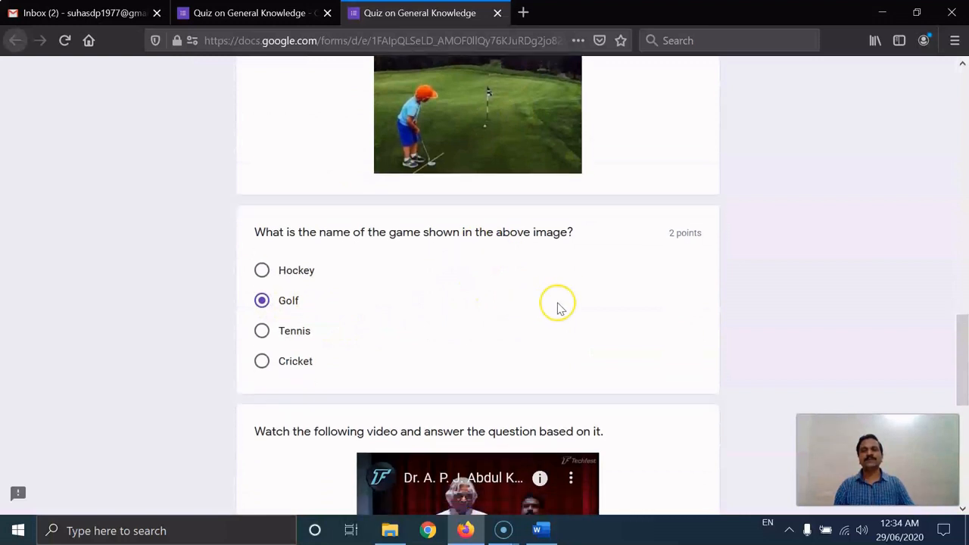
pyautogui.scroll(-6, 673, 282)
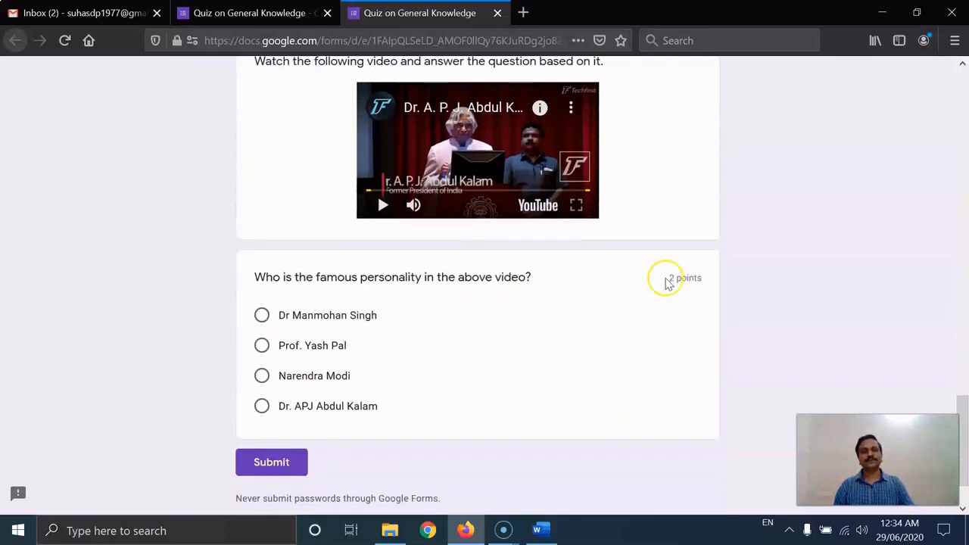
pyautogui.scroll(-2, 499, 303)
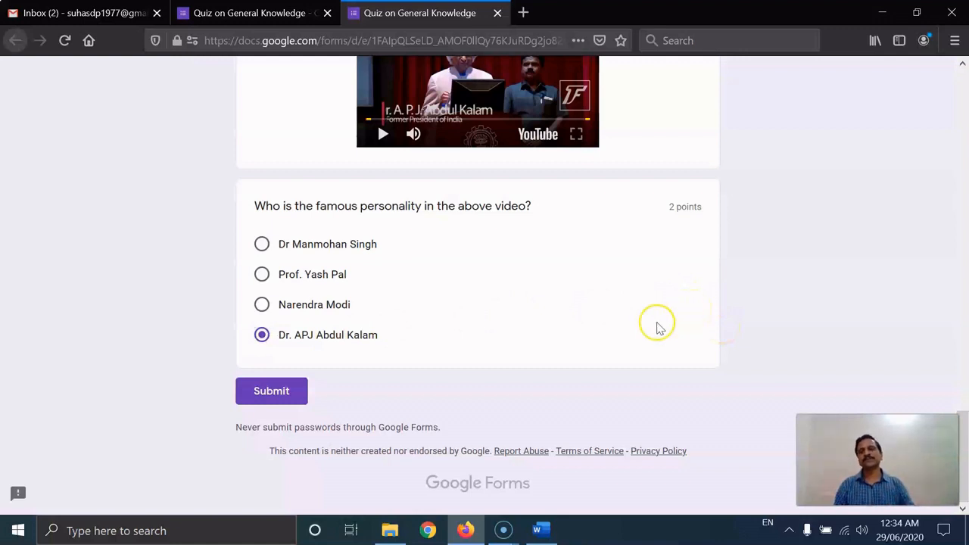
pyautogui.click(272, 393)
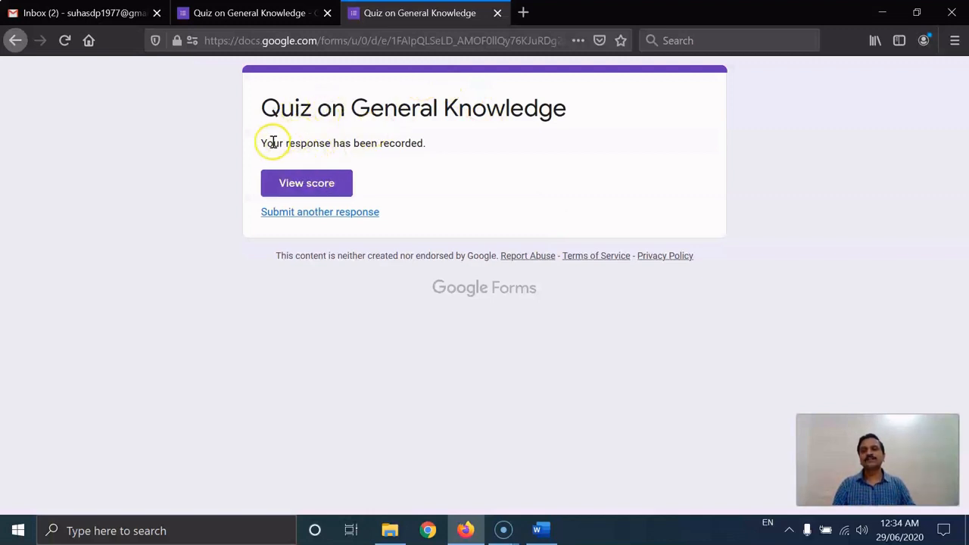
# - Open the score of the submitted response and check its total points
pyautogui.moveTo(273, 143); pyautogui.dragTo(443, 138)
pyautogui.click(445, 139)
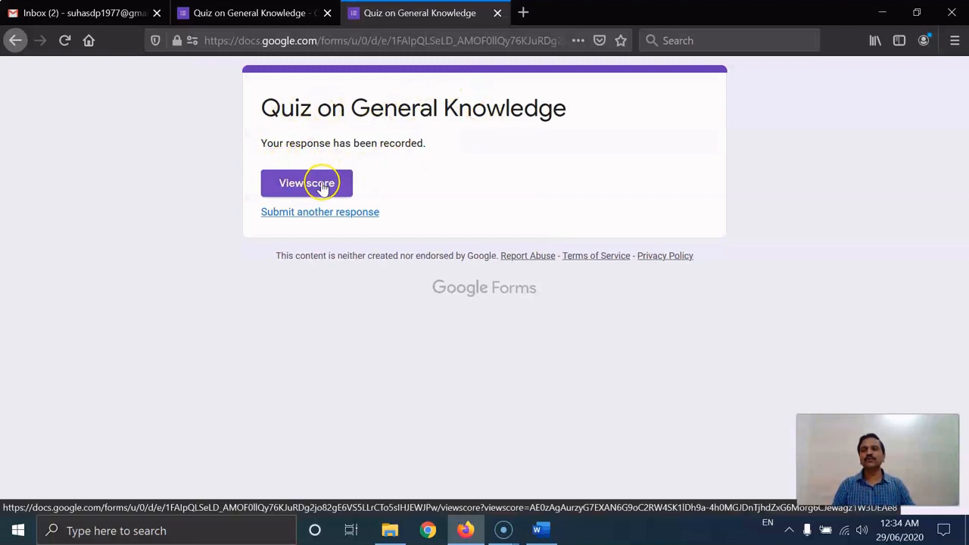
pyautogui.click(322, 186)
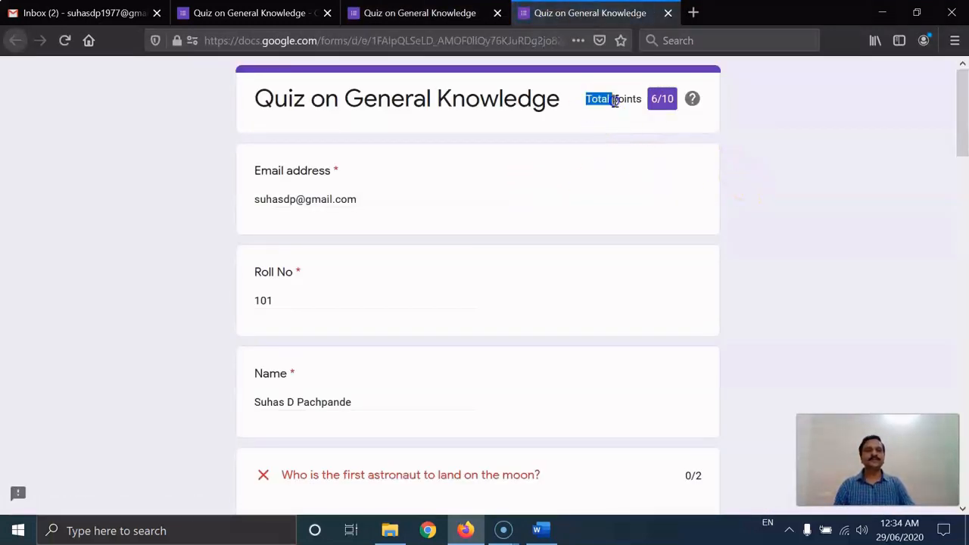
pyautogui.click(748, 128)
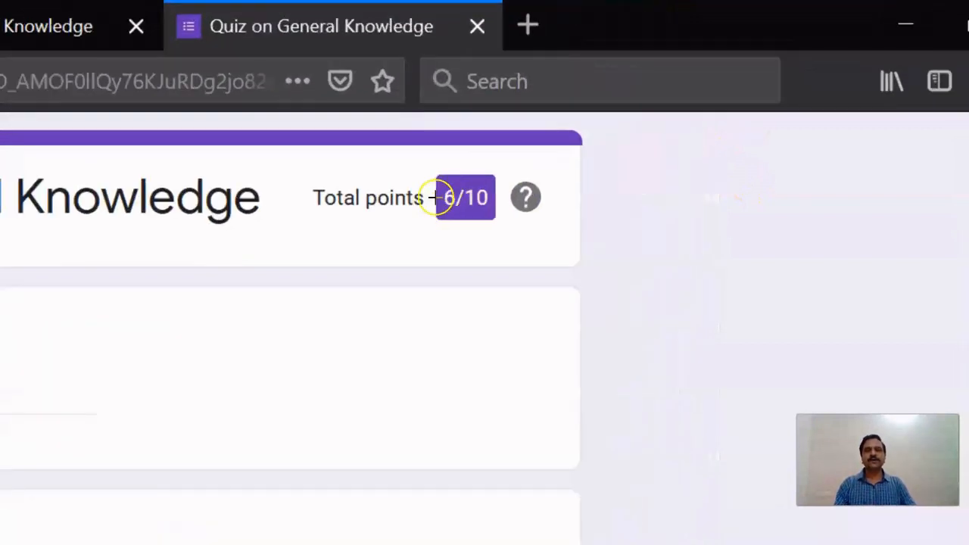
pyautogui.moveTo(585, 116); pyautogui.dragTo(609, 84)
pyautogui.moveTo(359, 167)
pyautogui.mouseDown()
pyautogui.moveTo(556, 174)
pyautogui.moveTo(481, 232)
pyautogui.moveTo(345, 237)
pyautogui.mouseUp()
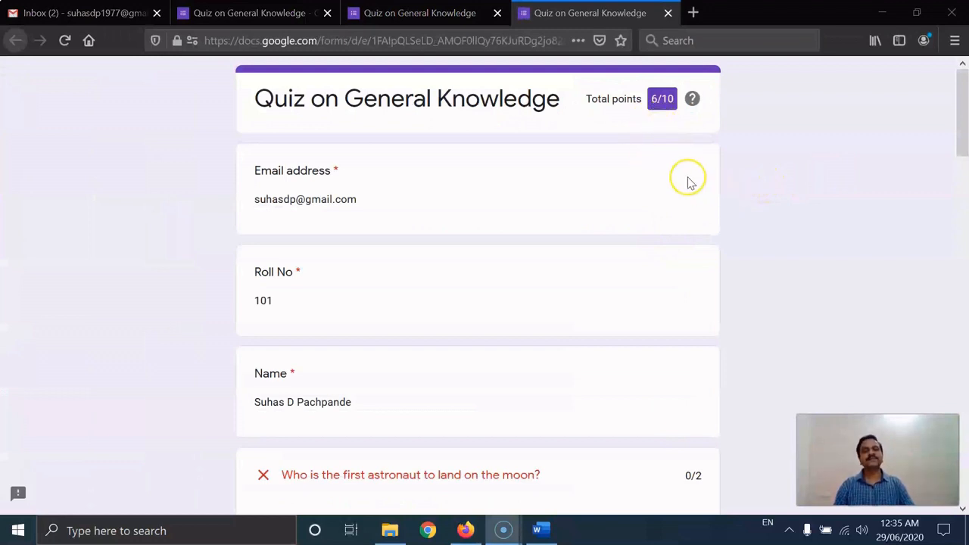
# - Review the grading of the astronaut and father of computer questions, including the correct answer given for each
pyautogui.scroll(-3, 685, 183)
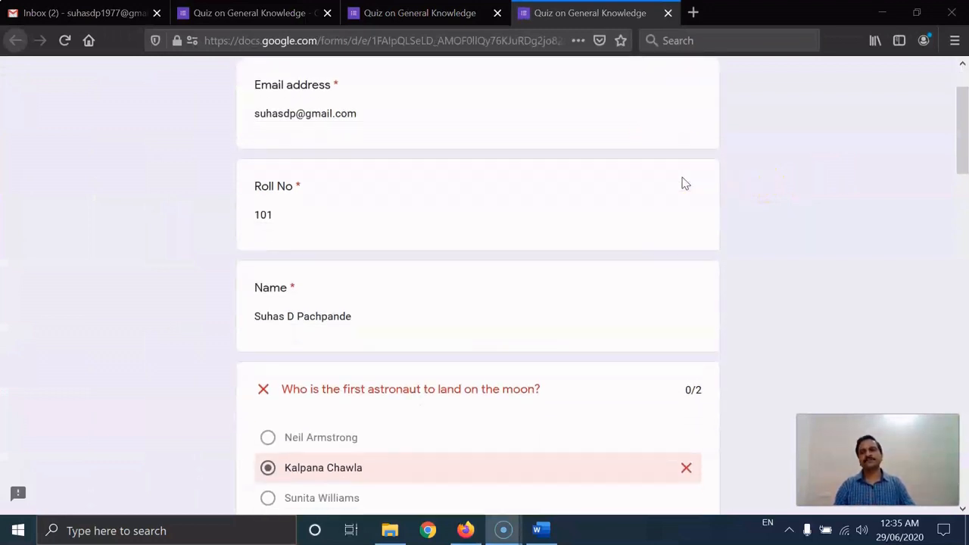
pyautogui.scroll(-2, 678, 183)
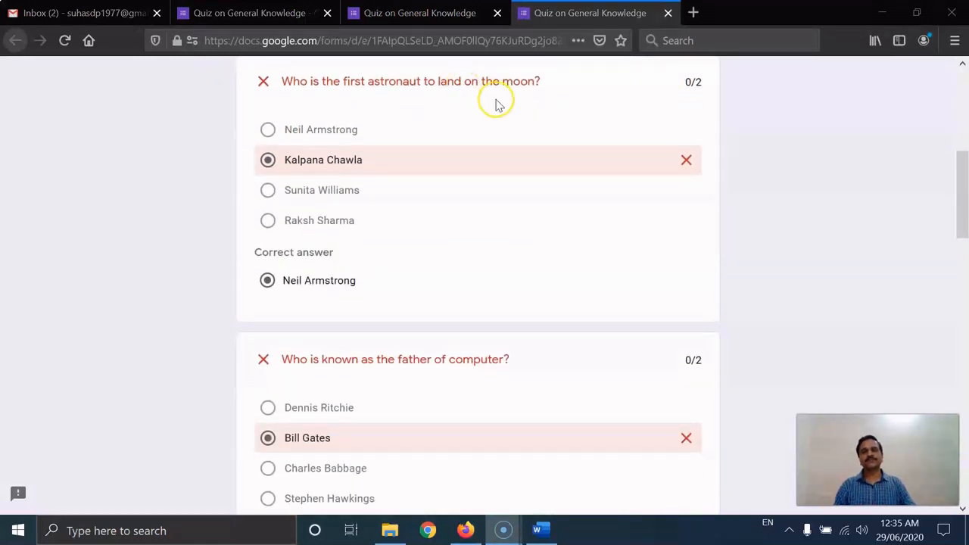
pyautogui.scroll(1, 498, 120)
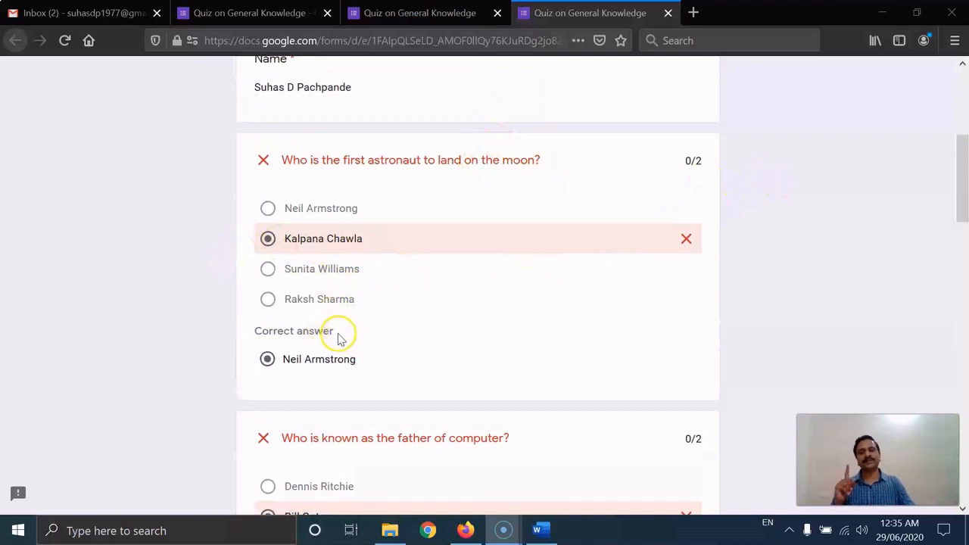
pyautogui.moveTo(339, 339); pyautogui.dragTo(247, 337)
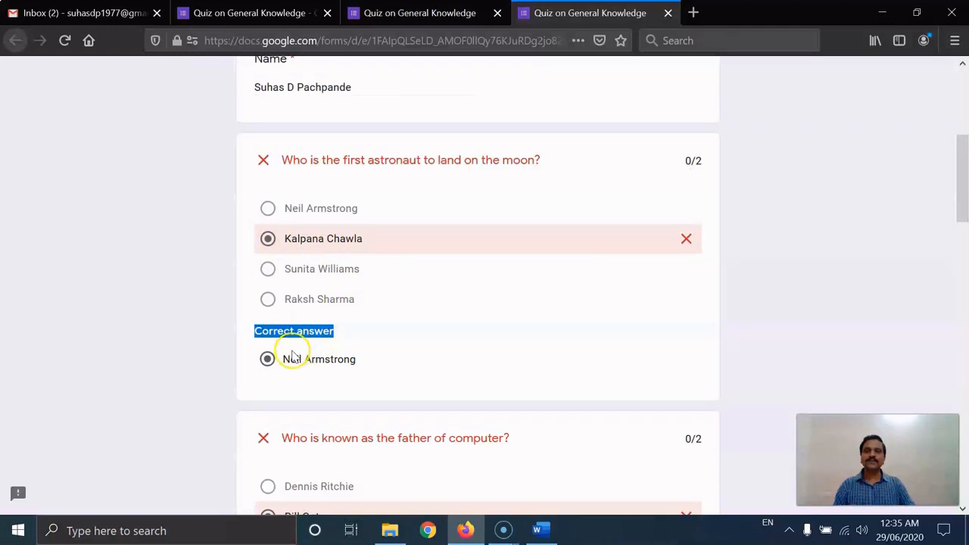
pyautogui.moveTo(288, 362); pyautogui.dragTo(355, 362)
pyautogui.scroll(-1, 415, 344)
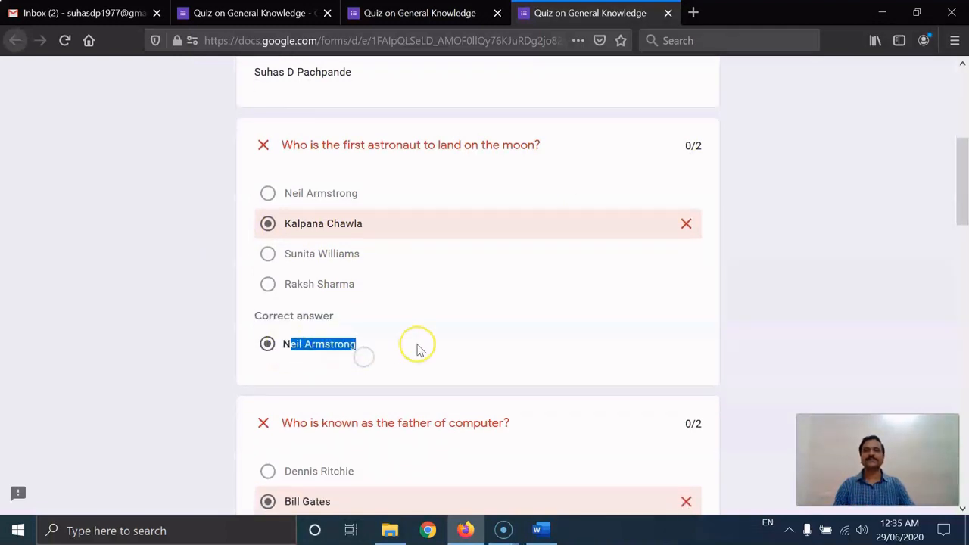
pyautogui.scroll(-2, 421, 350)
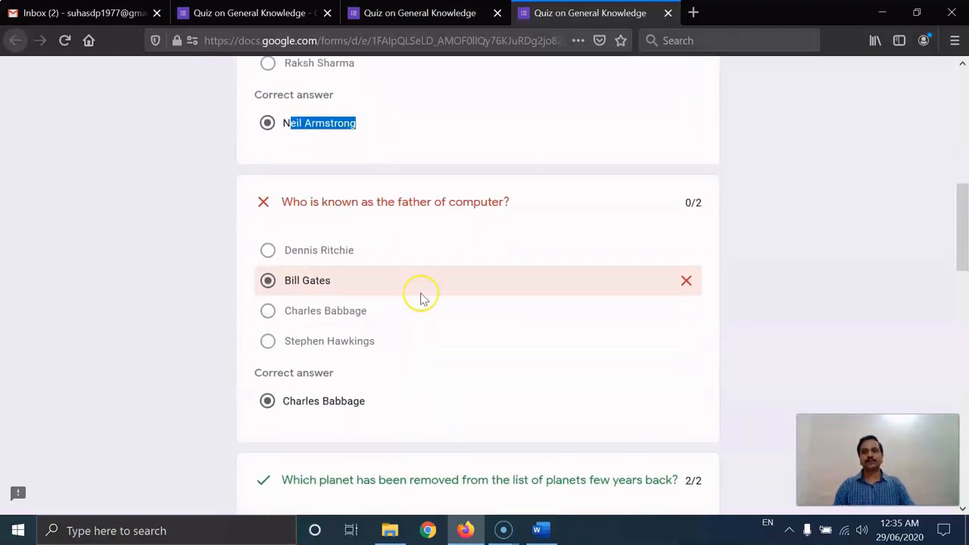
pyautogui.moveTo(368, 201); pyautogui.dragTo(528, 206)
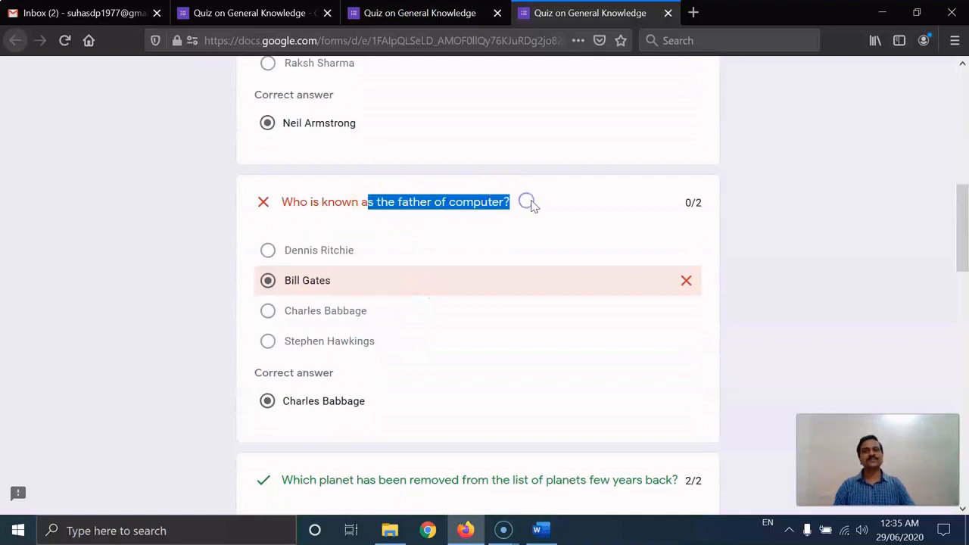
pyautogui.click(531, 205)
pyautogui.scroll(-1, 525, 210)
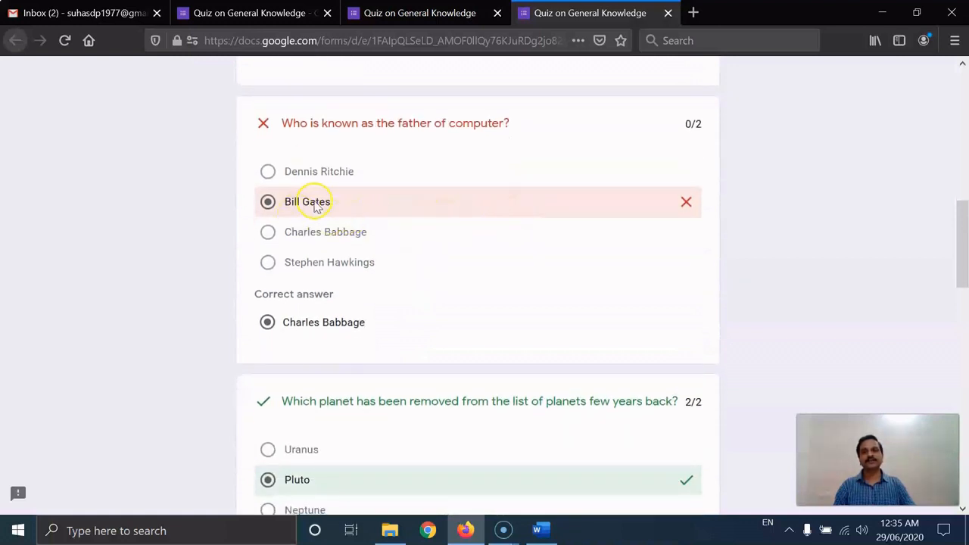
pyautogui.moveTo(305, 322); pyautogui.dragTo(399, 323)
pyautogui.scroll(-1, 402, 324)
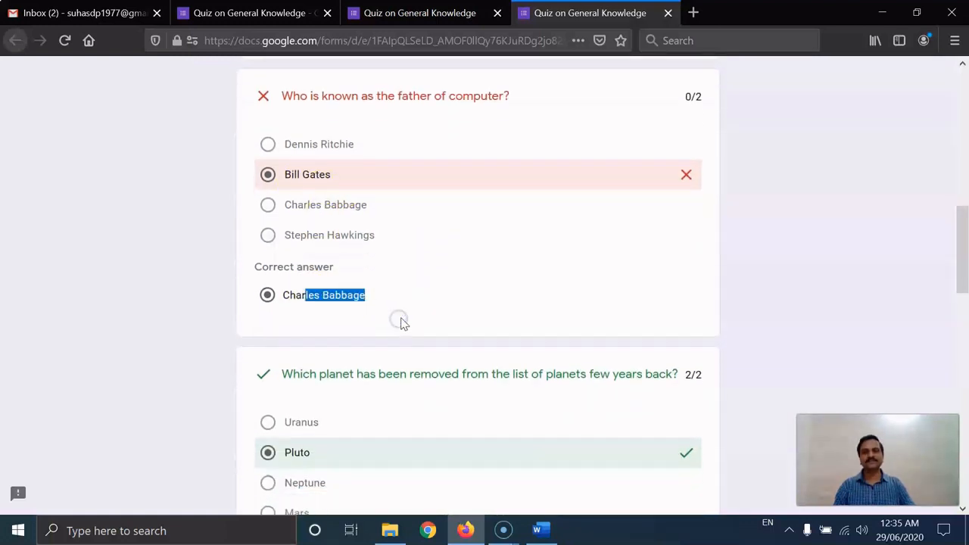
# - Review the grading and points of the planet question, the image-based game question and the video personality question
pyautogui.scroll(-2, 402, 323)
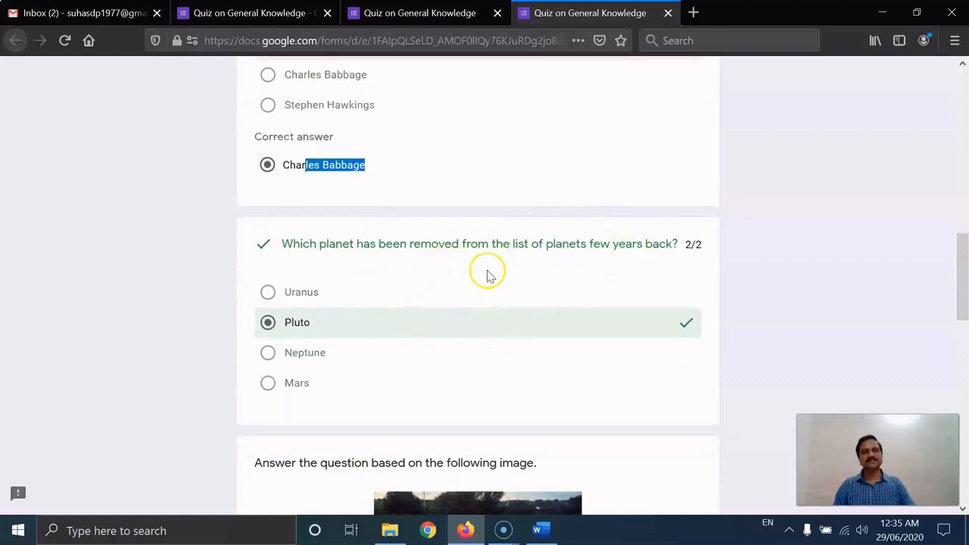
pyautogui.scroll(-1, 635, 292)
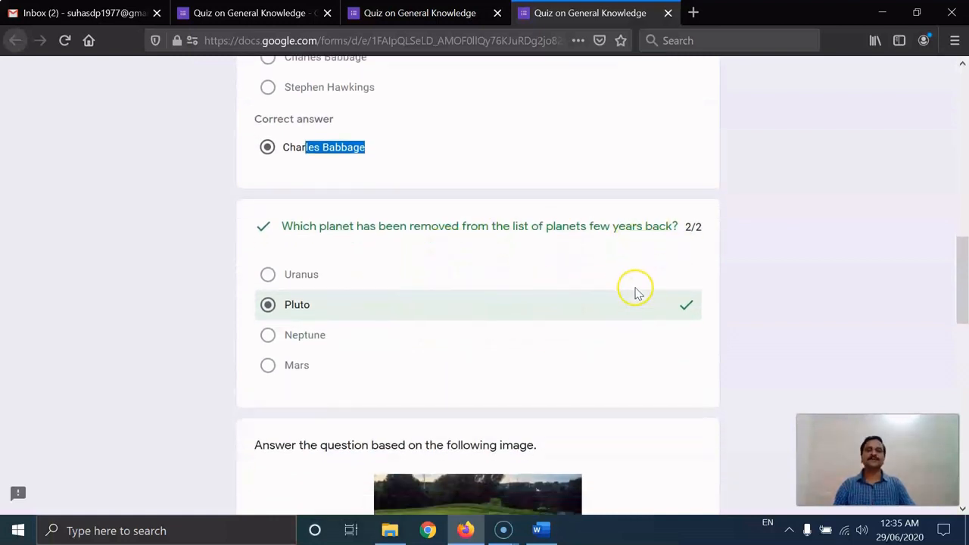
pyautogui.scroll(-1, 635, 292)
pyautogui.moveTo(328, 165); pyautogui.dragTo(611, 165)
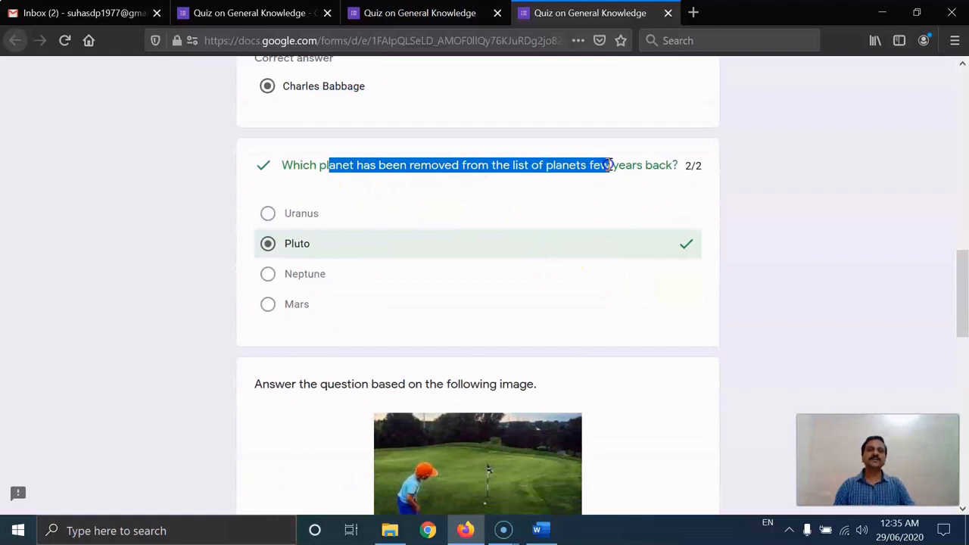
pyautogui.moveTo(689, 165); pyautogui.dragTo(708, 170)
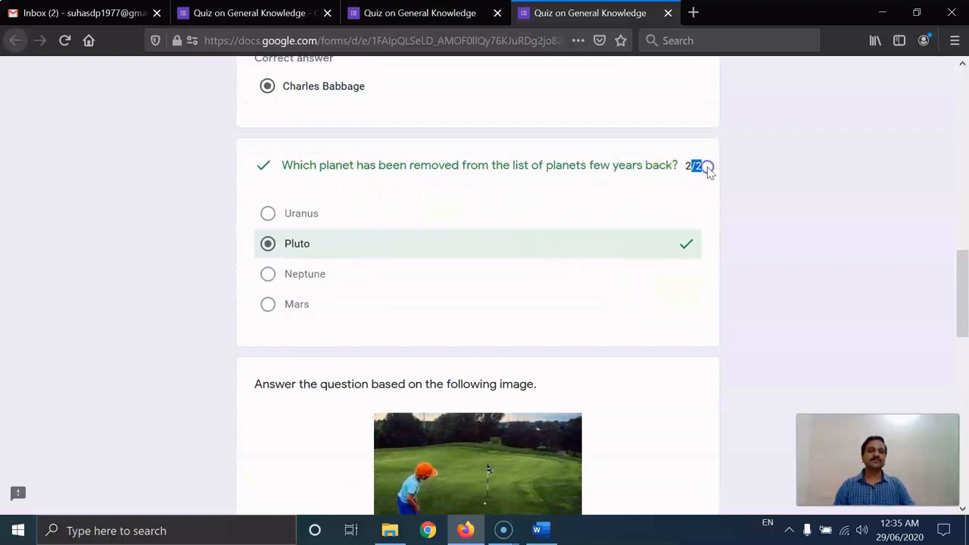
pyautogui.scroll(-1, 586, 238)
pyautogui.scroll(-2, 605, 242)
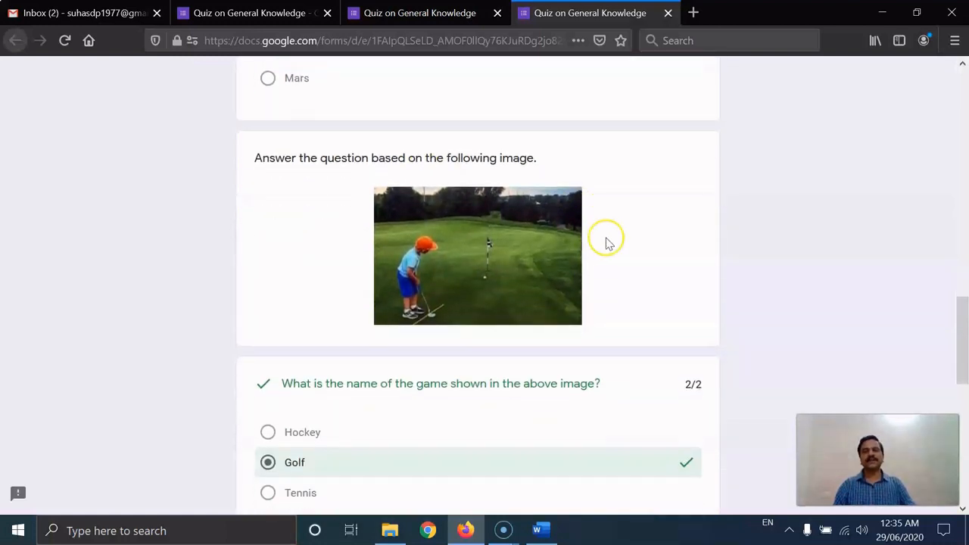
pyautogui.scroll(-6, 606, 242)
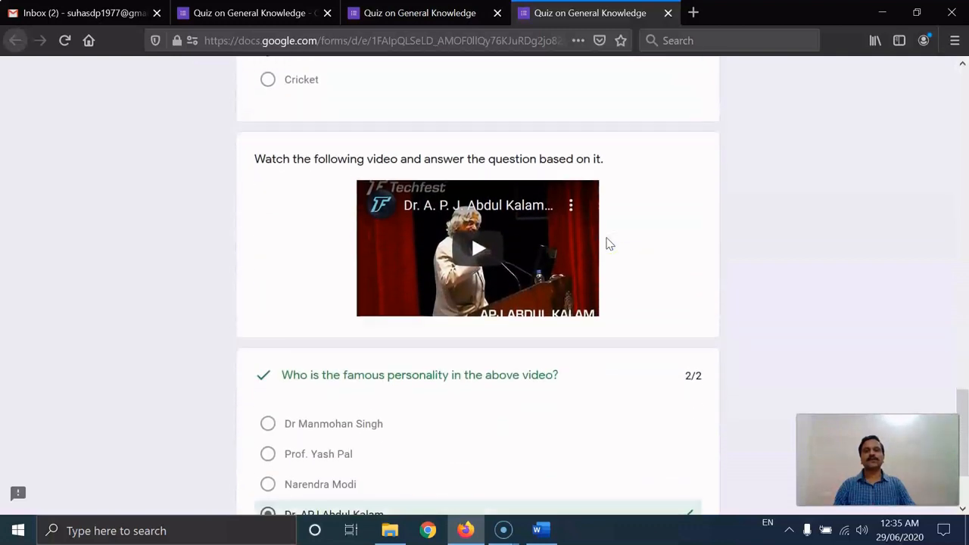
pyautogui.scroll(-2, 606, 242)
pyautogui.scroll(3, 704, 243)
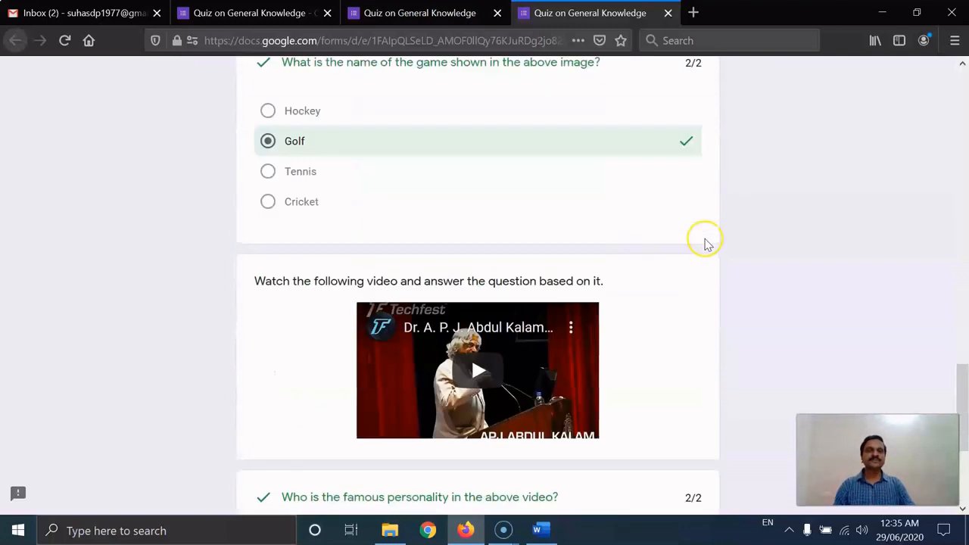
# - Recheck the total points at the start of the results and skim all graded questions through to the end
pyautogui.scroll(20, 704, 242)
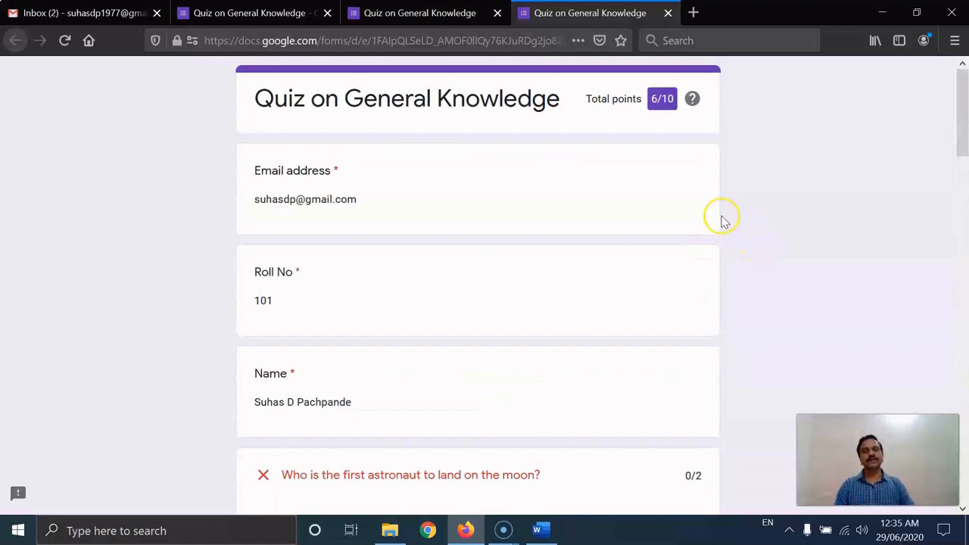
pyautogui.scroll(-2, 723, 221)
pyautogui.scroll(-15, 723, 221)
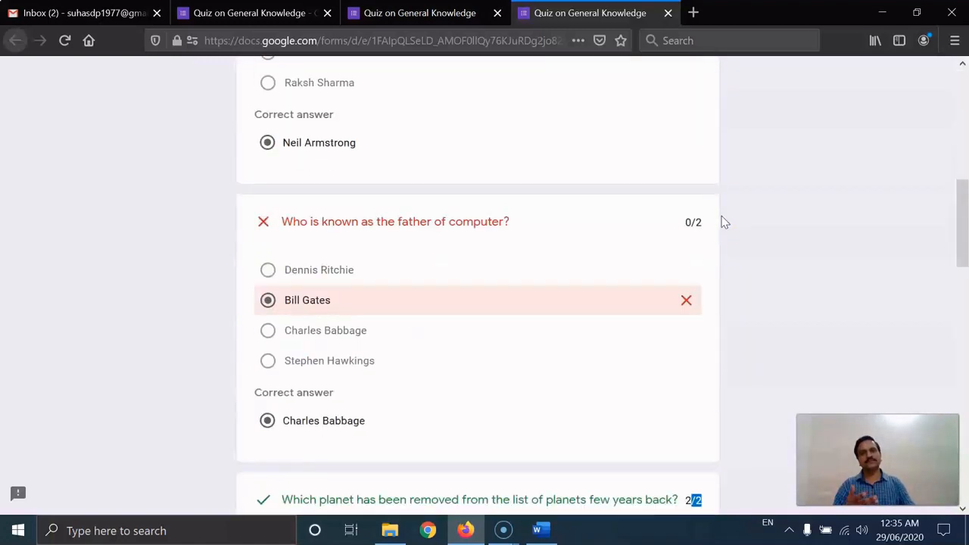
pyautogui.scroll(-4, 723, 221)
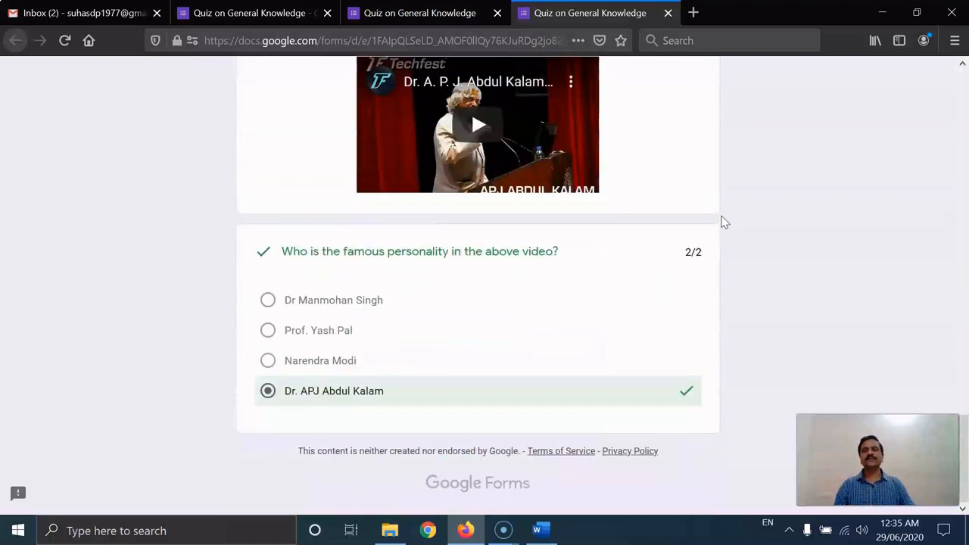
# - Return to the total points at the start of the graded results and close the results page
pyautogui.scroll(15, 724, 221)
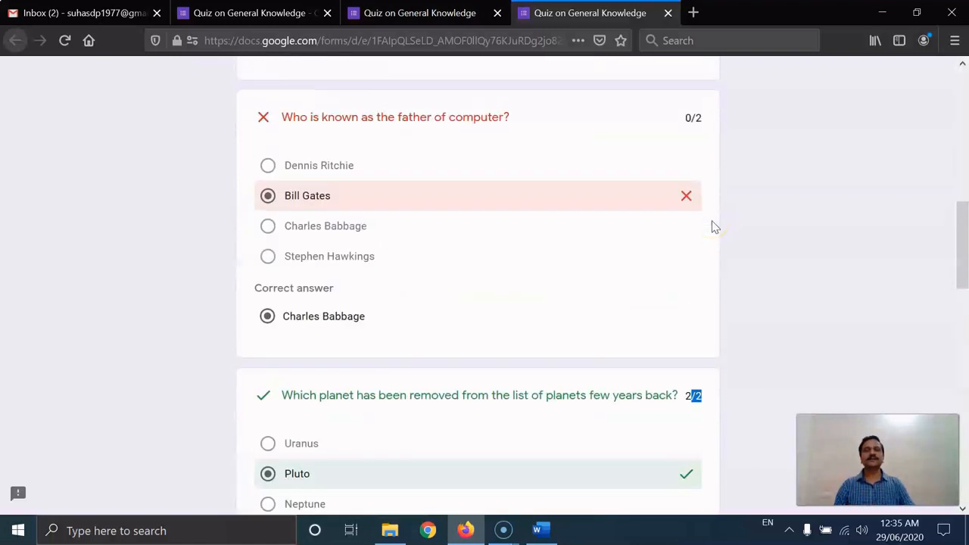
pyautogui.scroll(8, 723, 240)
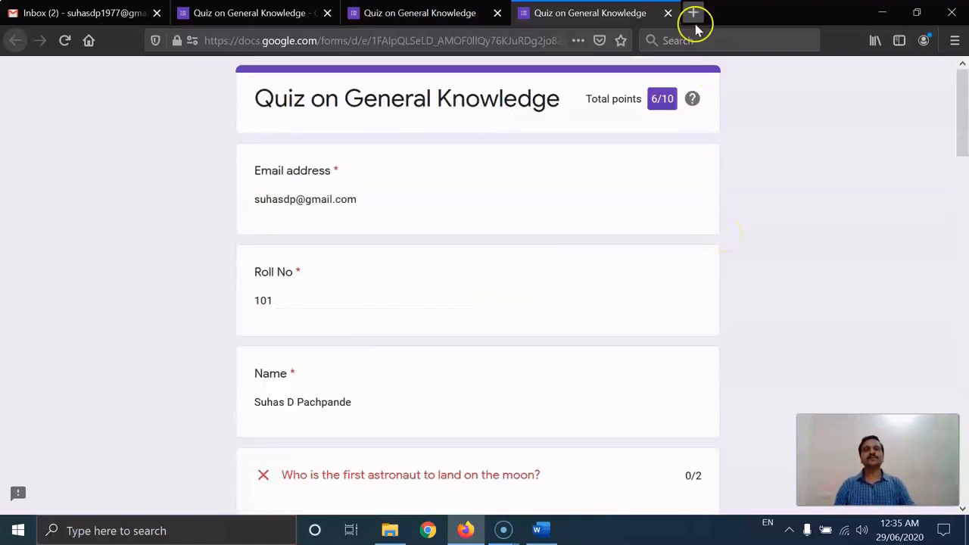
pyautogui.middleClick(591, 16)
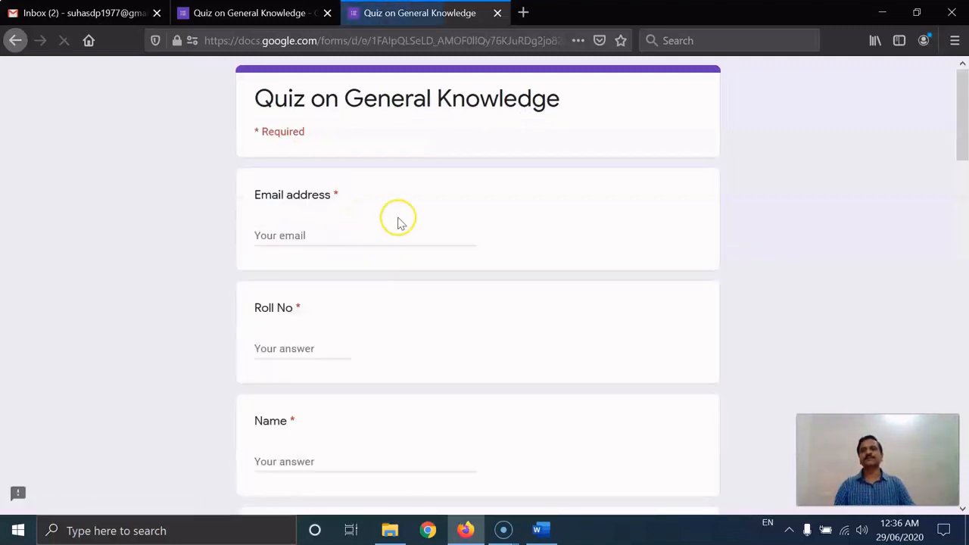
# - Begin a second quiz response with the respondent's e-mail address, look over the questions, and leave the form without submitting
pyautogui.click(353, 227)
pyautogui.write('suhas')
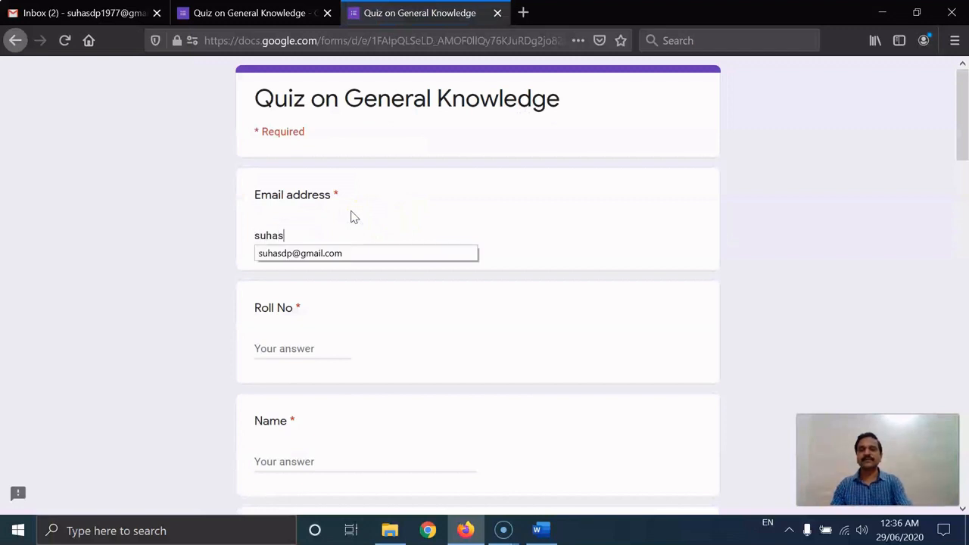
pyautogui.click(336, 256)
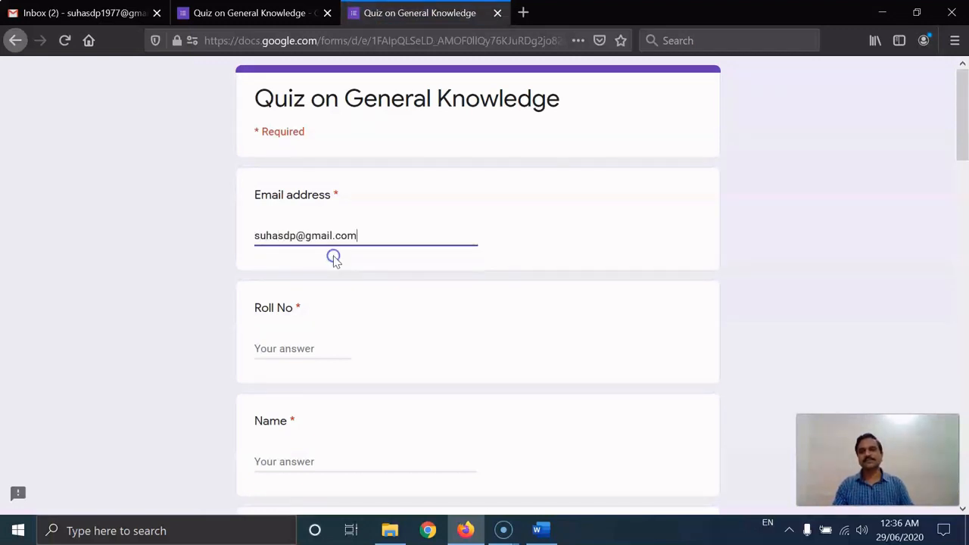
pyautogui.click(320, 346)
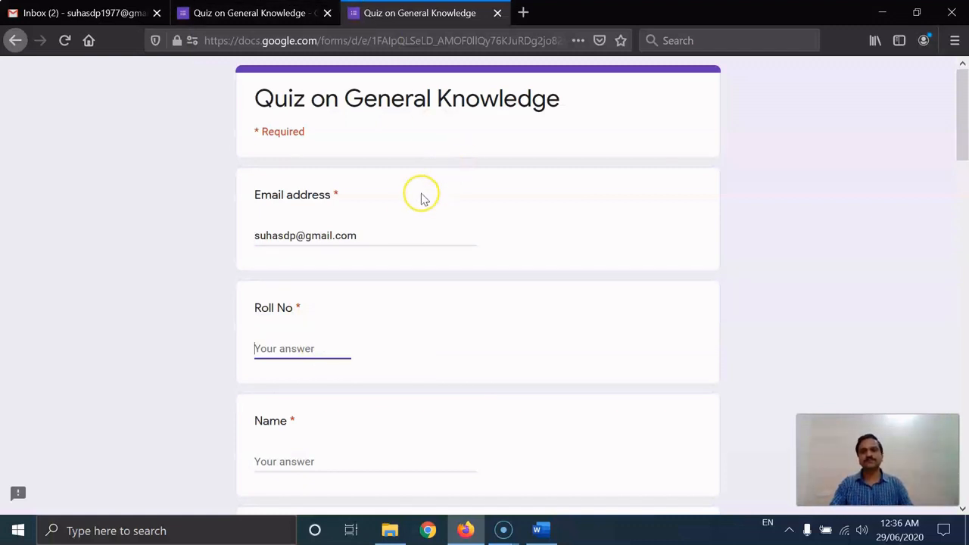
pyautogui.scroll(-3, 409, 216)
pyautogui.scroll(-4, 400, 226)
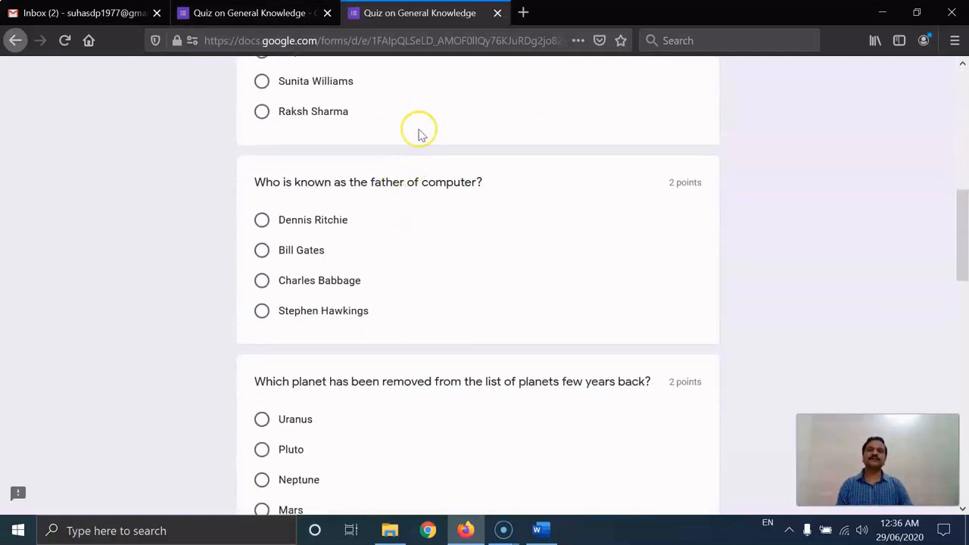
pyautogui.middleClick(427, 15)
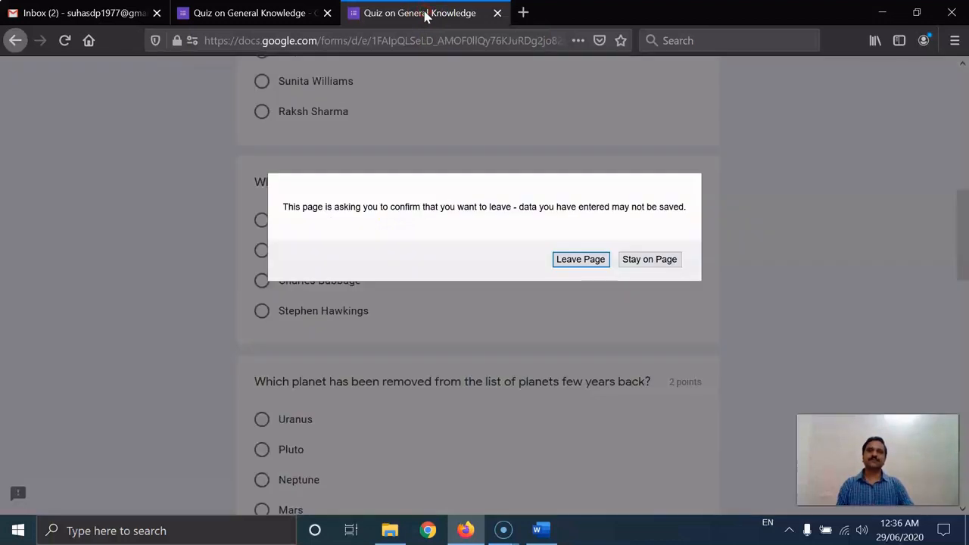
pyautogui.click(581, 259)
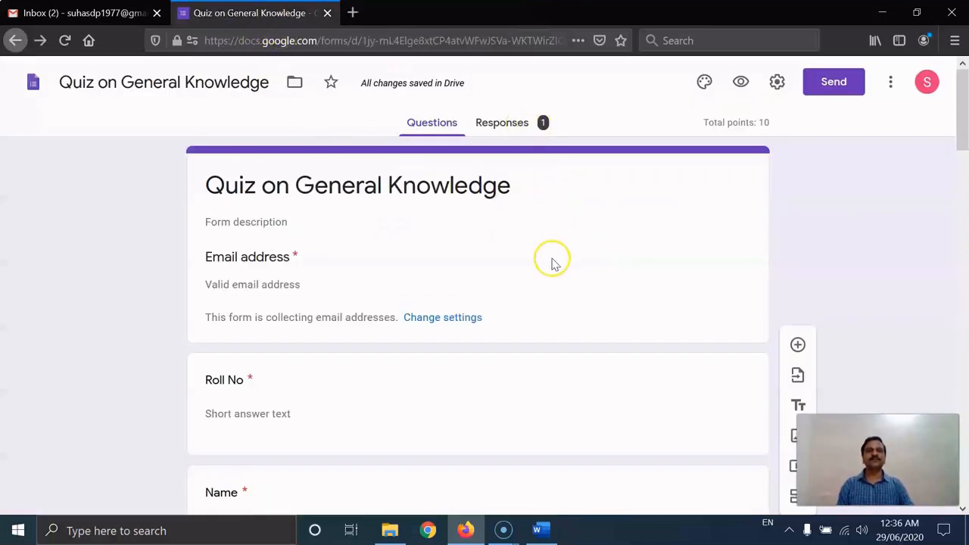
# - Try the Limit to 1 response option in the form's general settings, clear it again, and save the settings
pyautogui.click(778, 83)
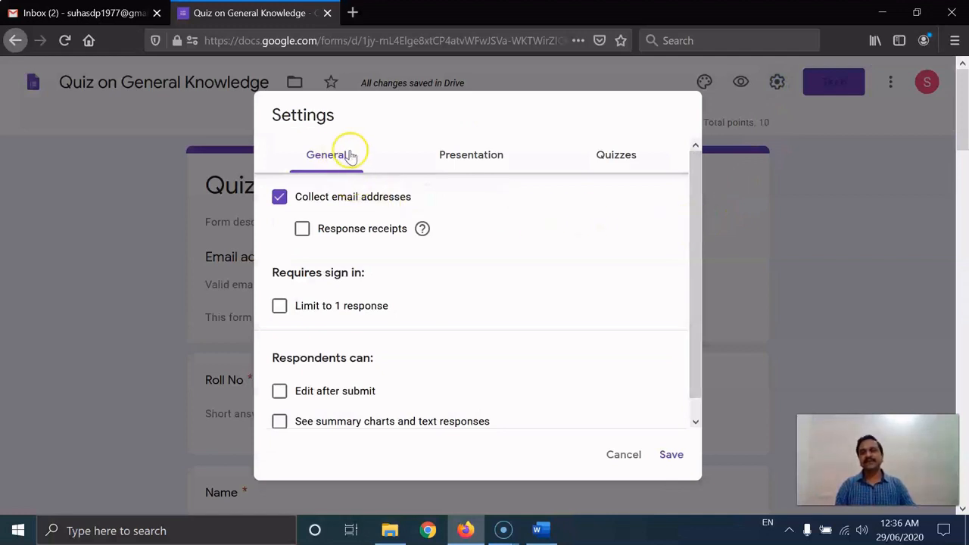
pyautogui.scroll(-1, 346, 178)
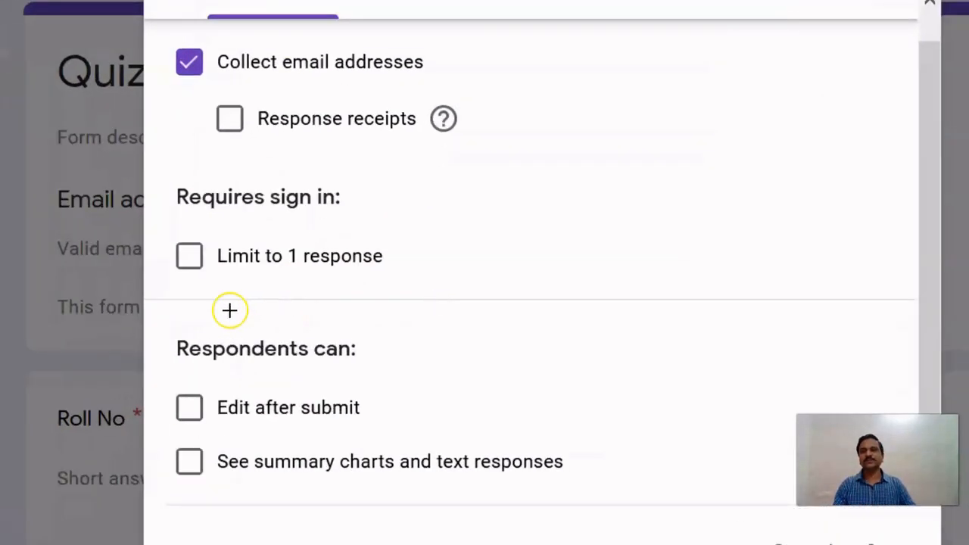
pyautogui.moveTo(172, 288)
pyautogui.mouseDown()
pyautogui.moveTo(351, 286)
pyautogui.moveTo(408, 259)
pyautogui.moveTo(338, 219)
pyautogui.moveTo(156, 206)
pyautogui.mouseUp()
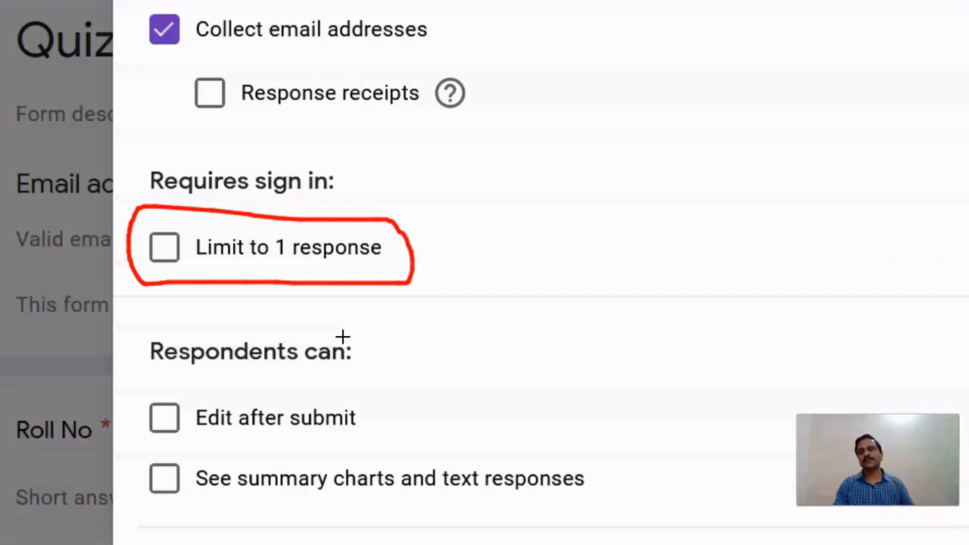
pyautogui.press('Escape')
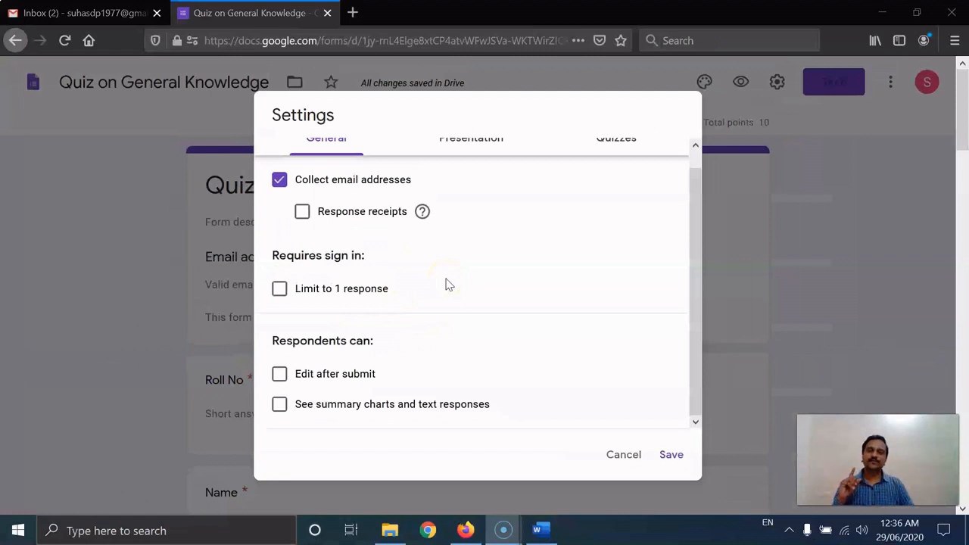
pyautogui.click(279, 292)
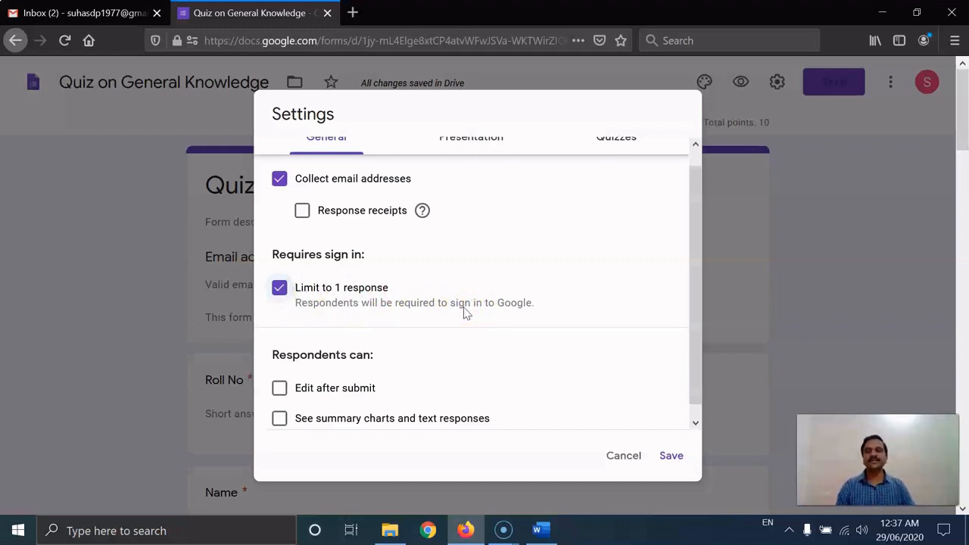
pyautogui.click(311, 291)
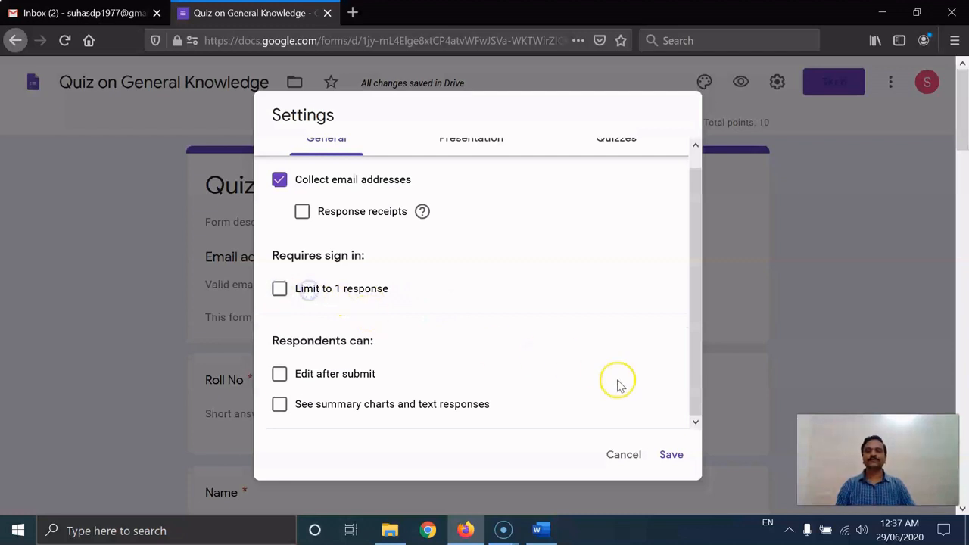
pyautogui.click(671, 455)
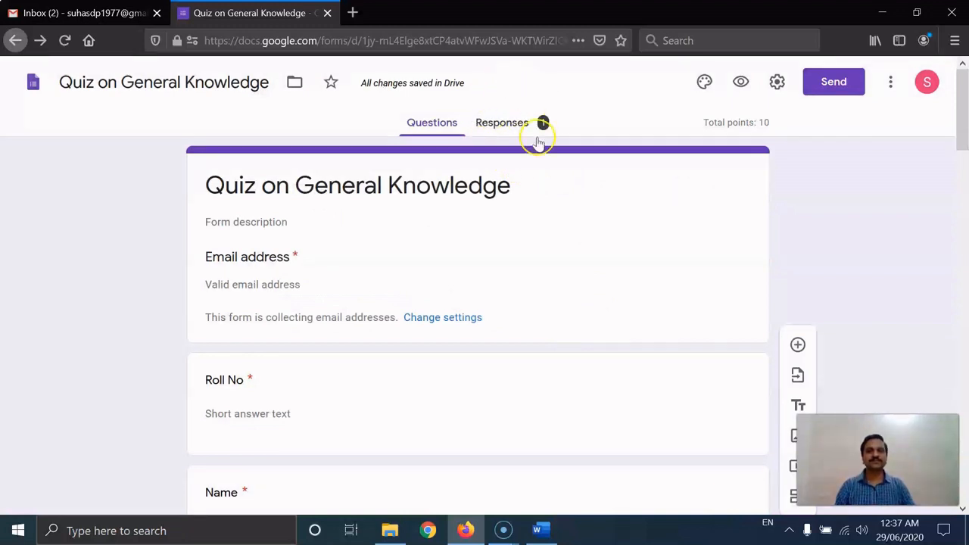
# - Open the form's response summary, dismiss the tip, and review the score insights and total points distribution
pyautogui.click(508, 126)
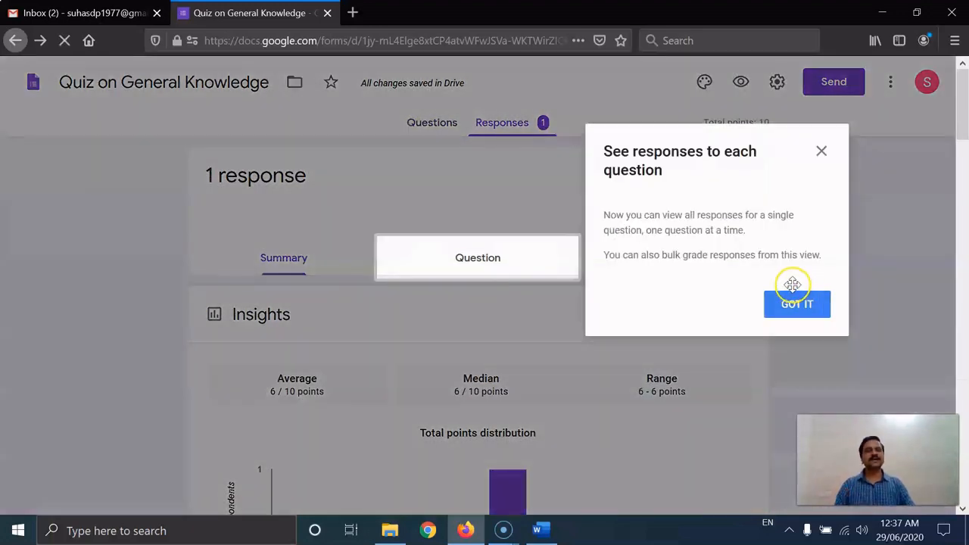
pyautogui.click(806, 307)
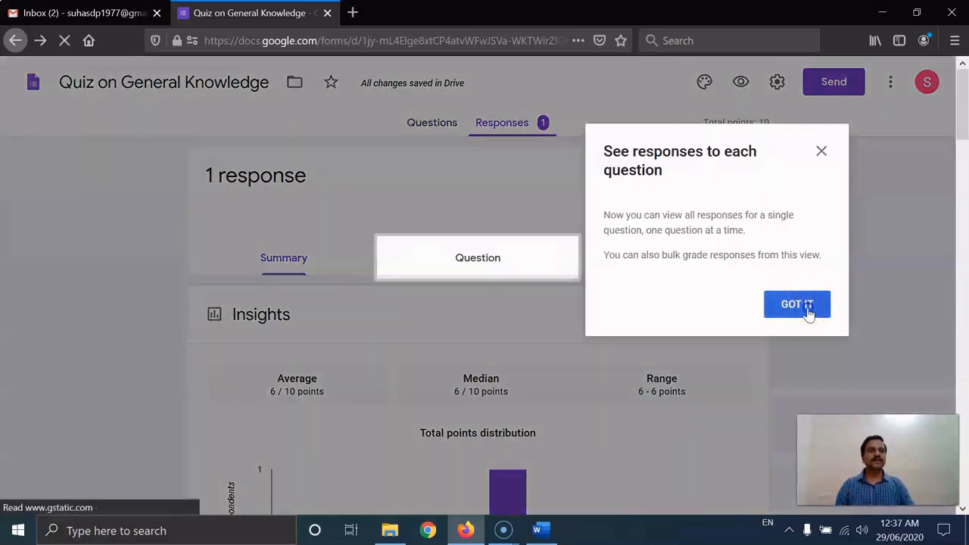
pyautogui.scroll(-2, 761, 333)
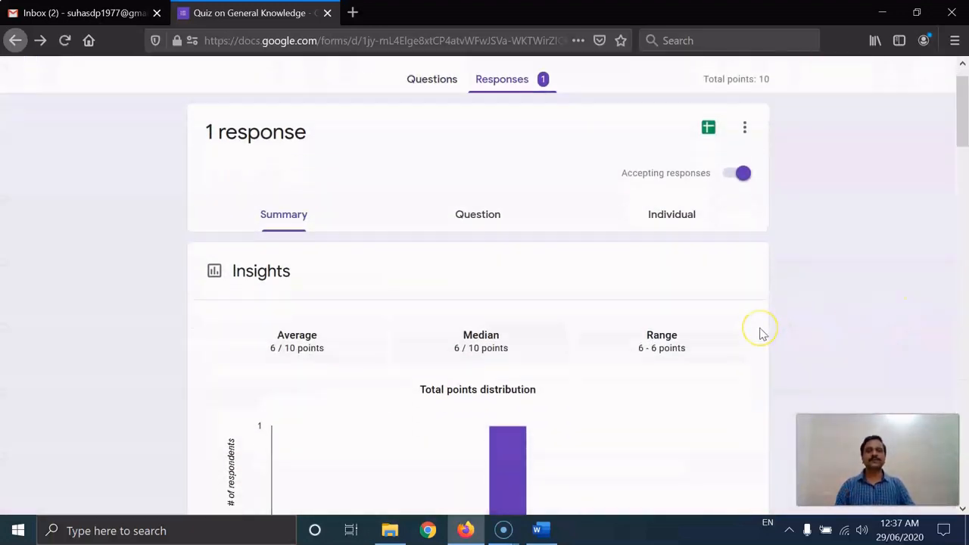
pyautogui.scroll(-2, 761, 333)
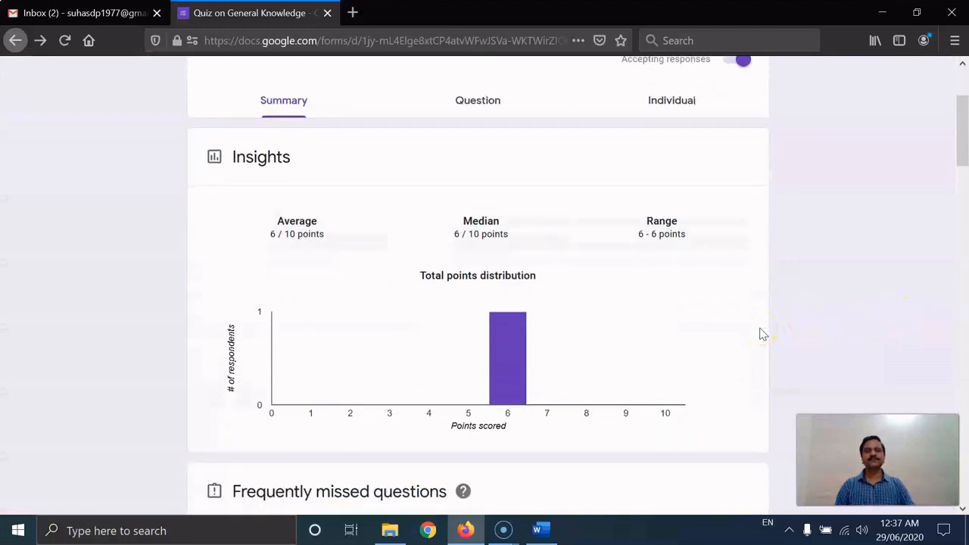
pyautogui.scroll(-2, 761, 333)
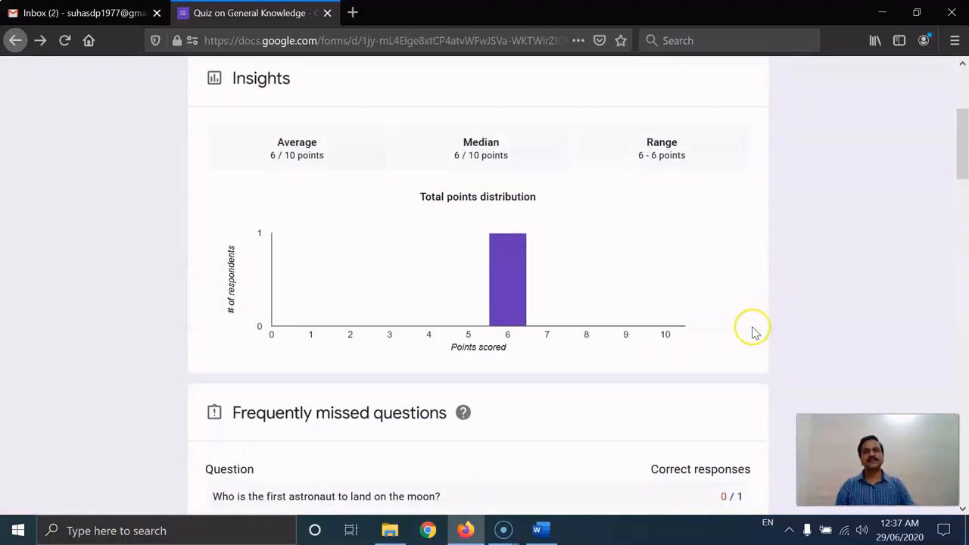
pyautogui.scroll(-2, 742, 331)
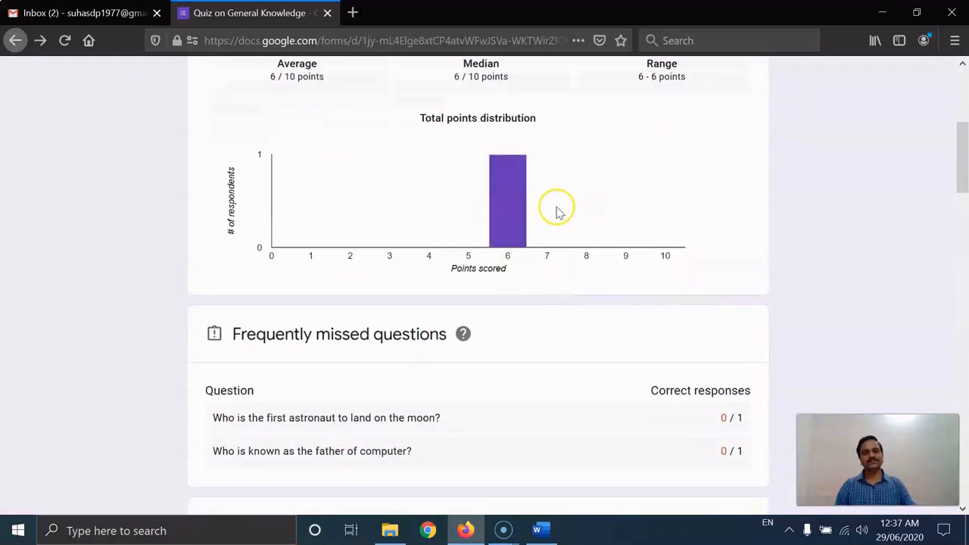
pyautogui.moveTo(515, 205)
# - Review the frequently missed questions and the scores table in the response summary
pyautogui.scroll(-6, 523, 249)
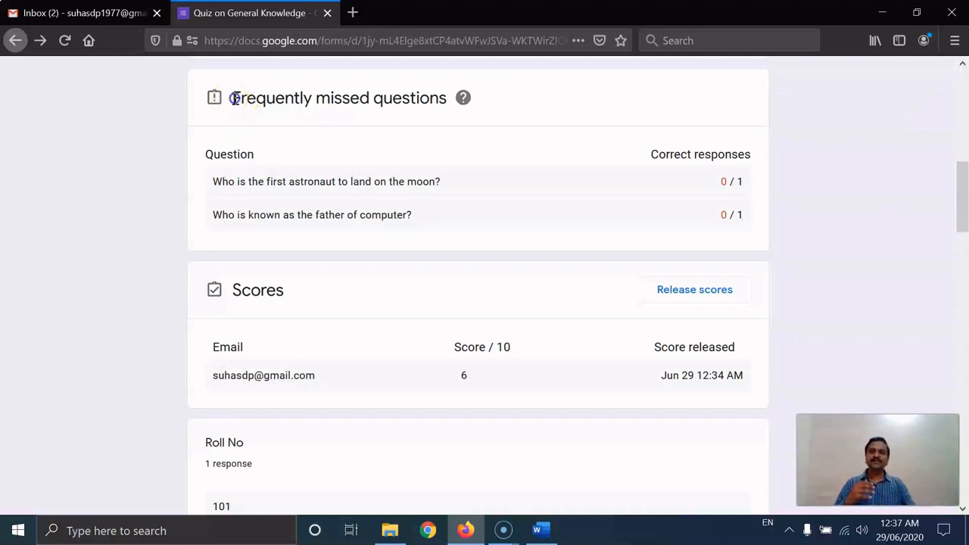
pyautogui.moveTo(234, 98); pyautogui.dragTo(801, 233)
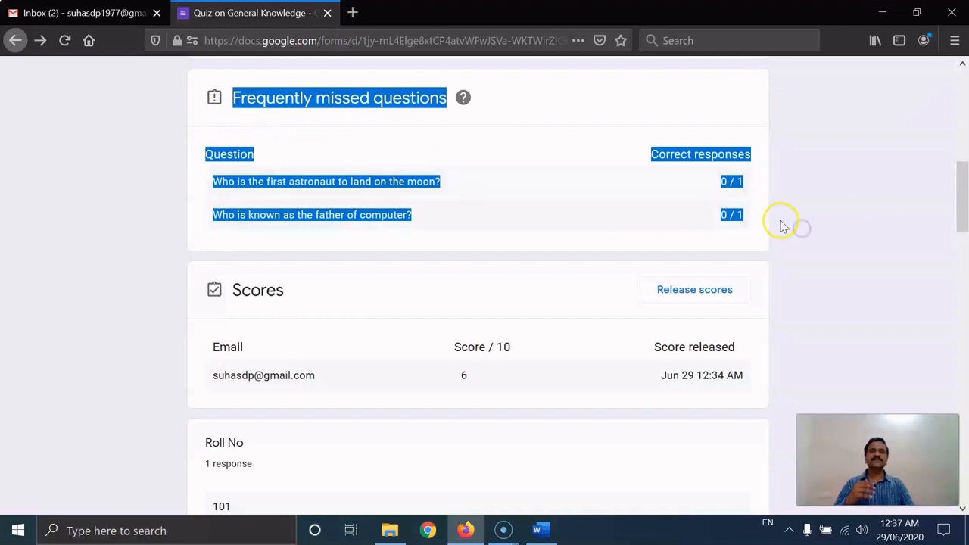
pyautogui.click(771, 216)
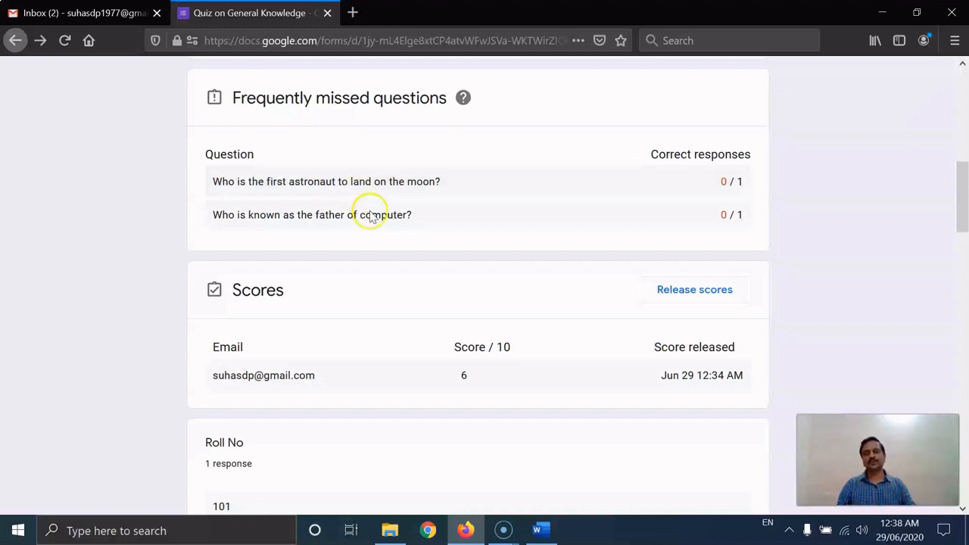
pyautogui.scroll(-2, 371, 218)
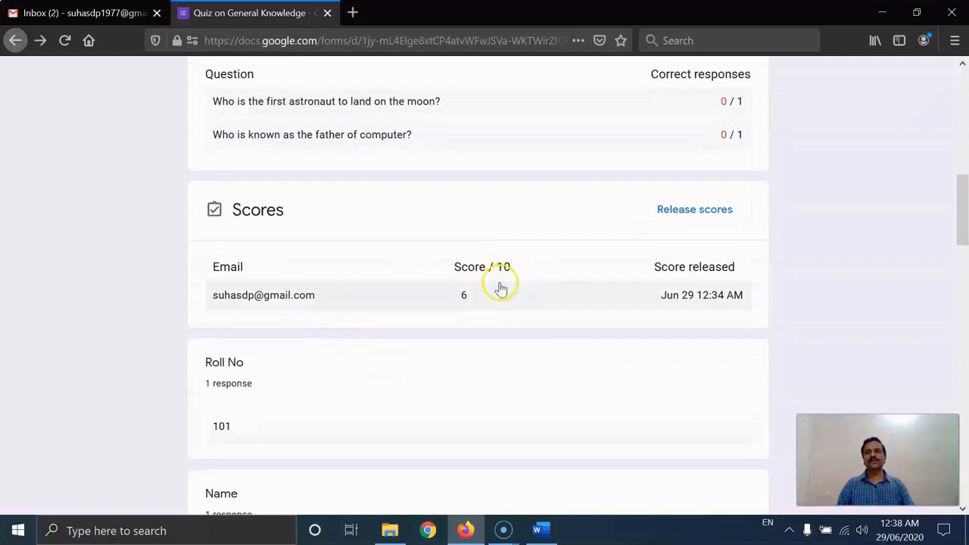
# - Review the answer charts from the astronaut question through the video personality question, and return to the start of the summary
pyautogui.scroll(-5, 500, 288)
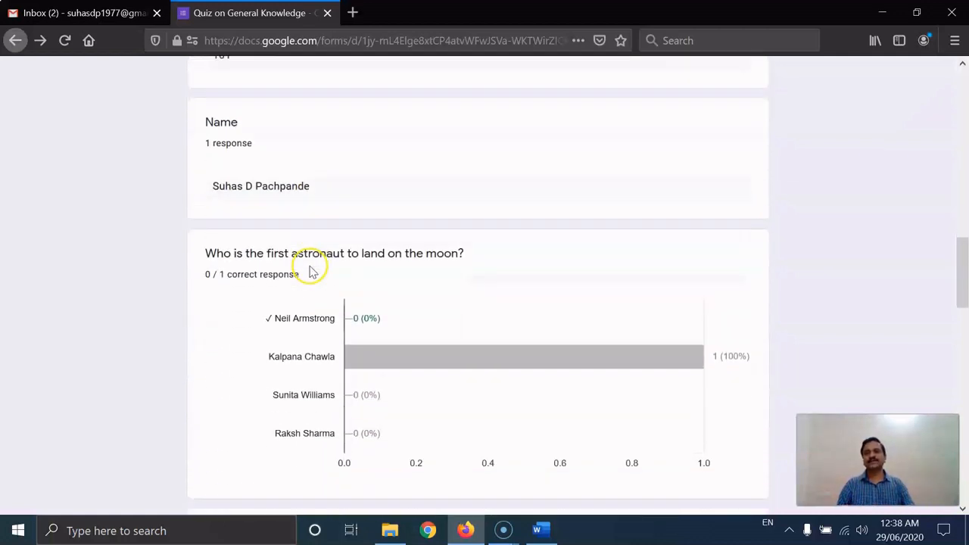
pyautogui.scroll(-7, 312, 273)
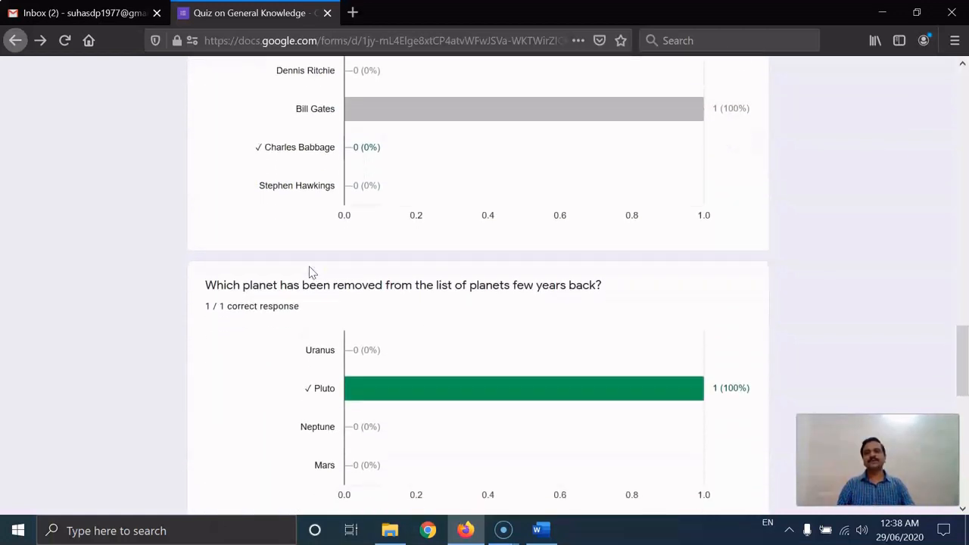
pyautogui.scroll(-3, 310, 273)
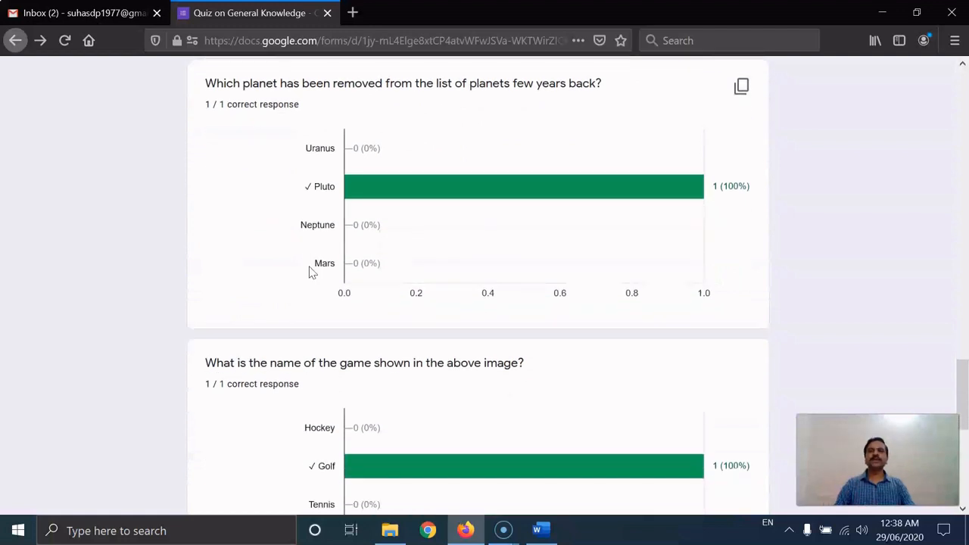
pyautogui.scroll(-1, 309, 273)
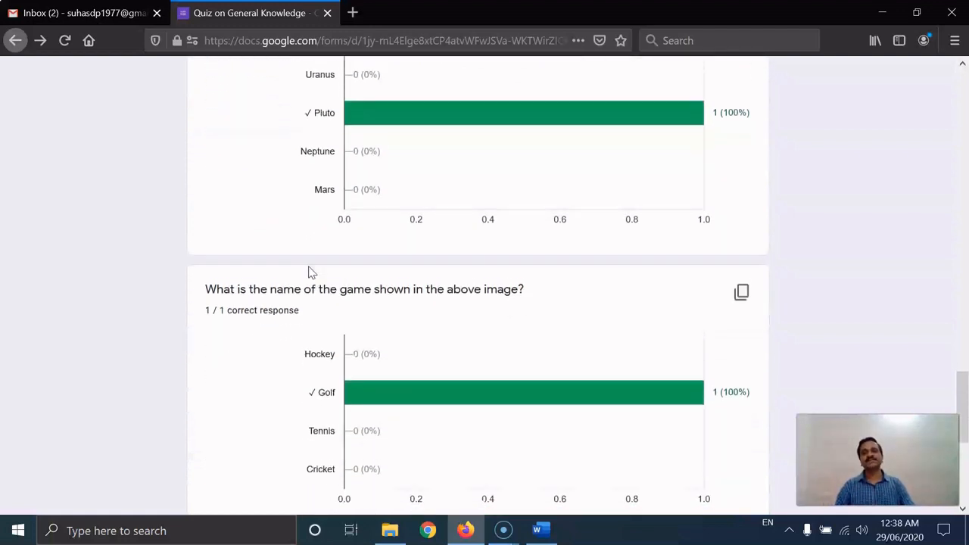
pyautogui.scroll(1, 309, 272)
pyautogui.scroll(1, 310, 272)
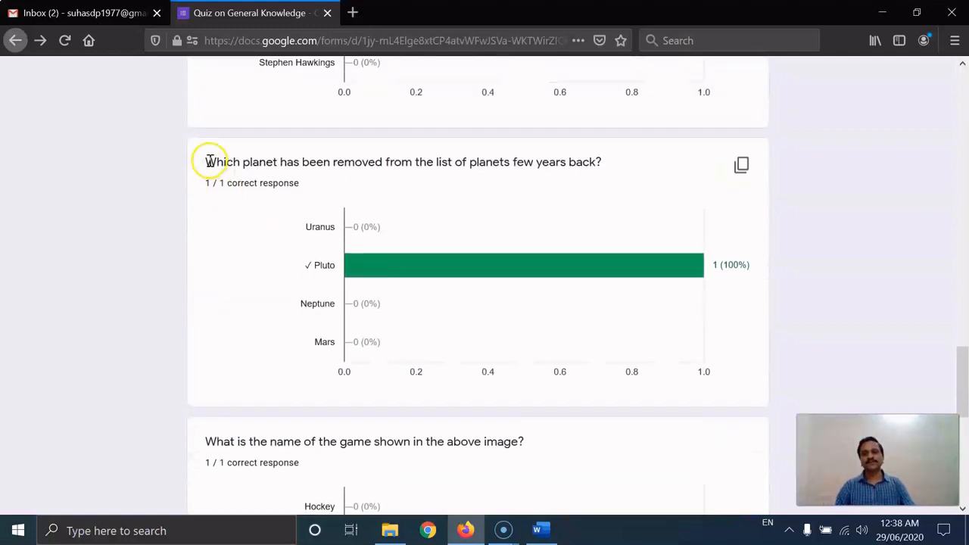
pyautogui.moveTo(206, 161); pyautogui.dragTo(616, 175)
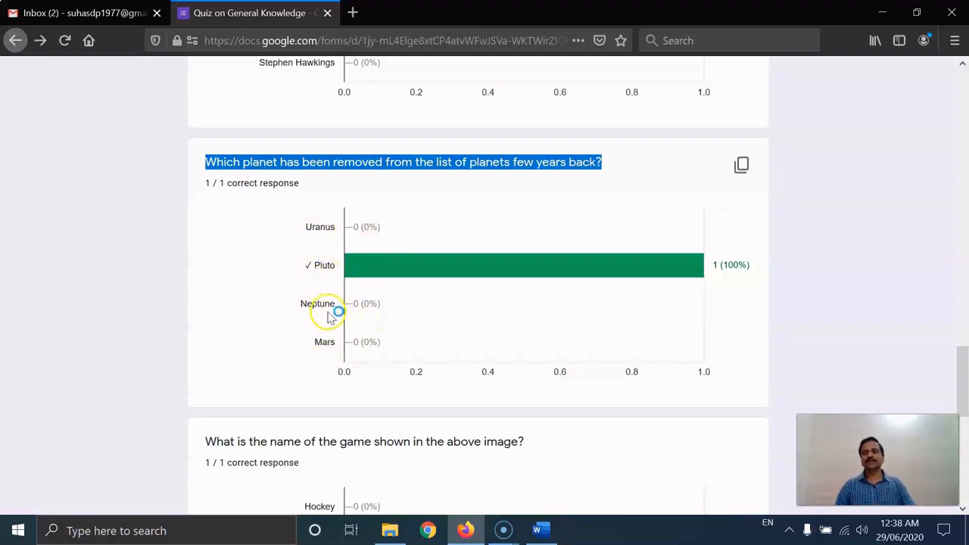
pyautogui.scroll(-10, 331, 318)
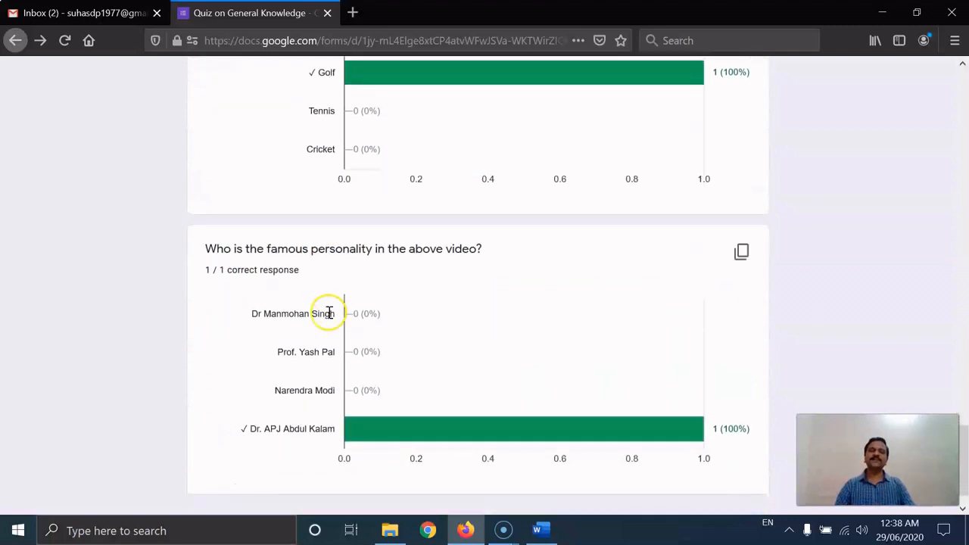
pyautogui.scroll(5, 331, 314)
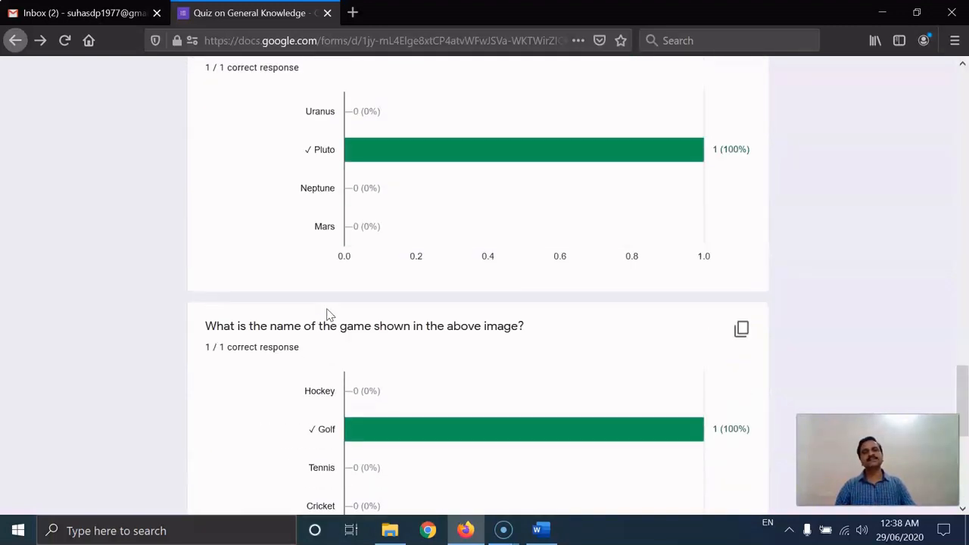
pyautogui.scroll(15, 330, 315)
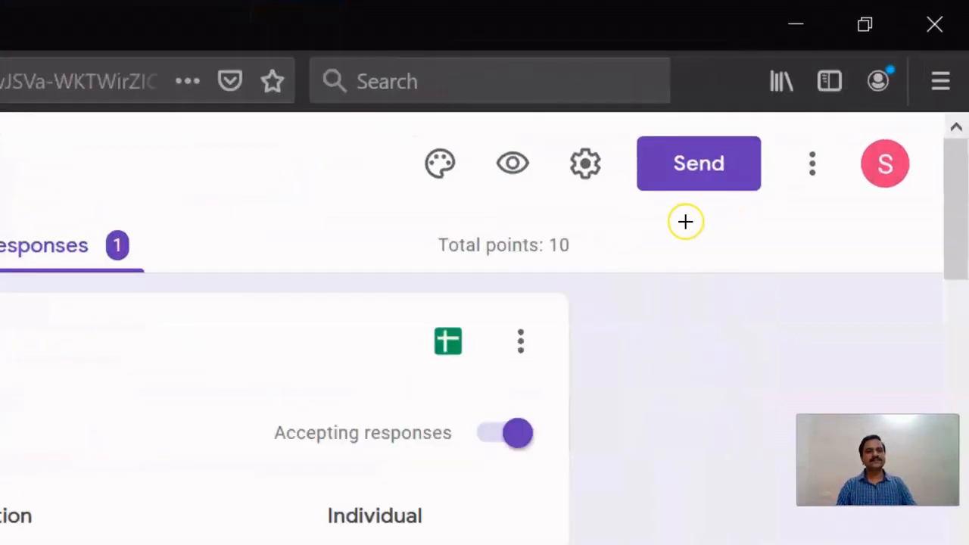
pyautogui.moveTo(827, 109); pyautogui.dragTo(793, 99)
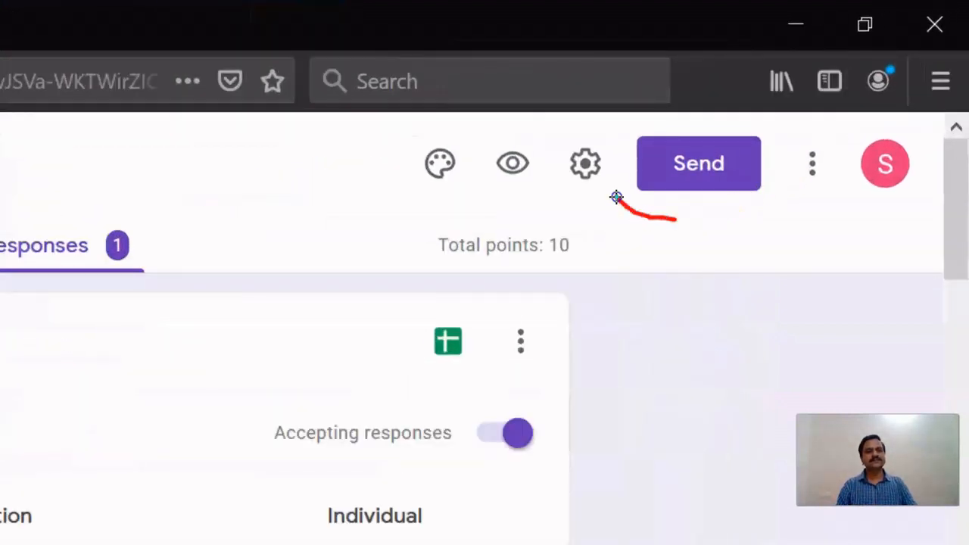
pyautogui.moveTo(617, 197)
pyautogui.mouseDown()
pyautogui.moveTo(626, 136)
pyautogui.moveTo(780, 128)
pyautogui.moveTo(764, 214)
pyautogui.moveTo(667, 225)
pyautogui.mouseUp()
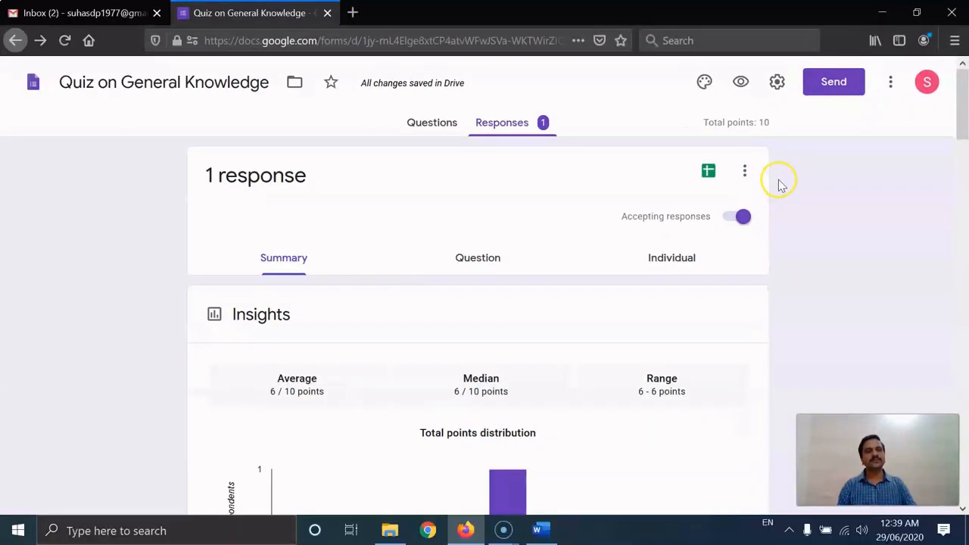
# - Open the form's sending options, try entering recipients' e-mail addresses, and clear the recipient field again
pyautogui.click(833, 89)
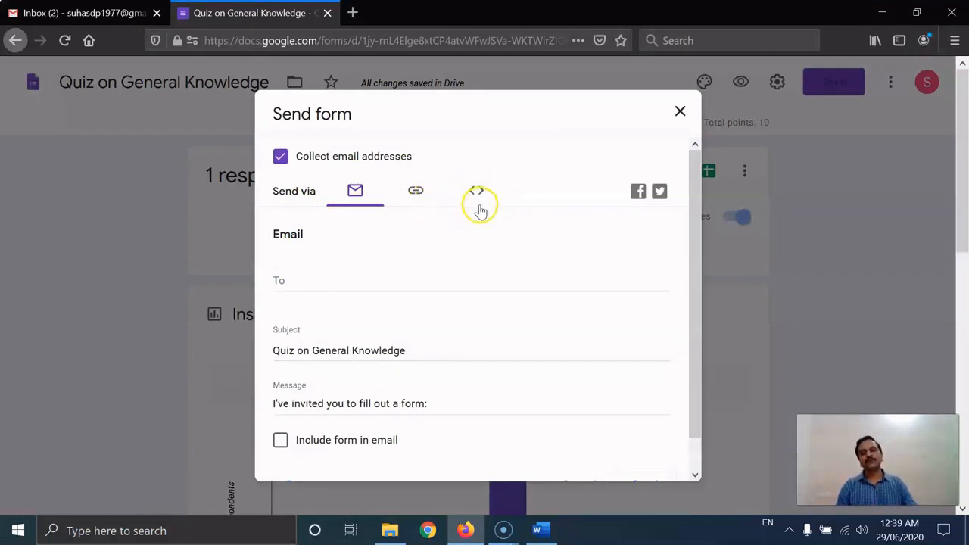
pyautogui.click(302, 277)
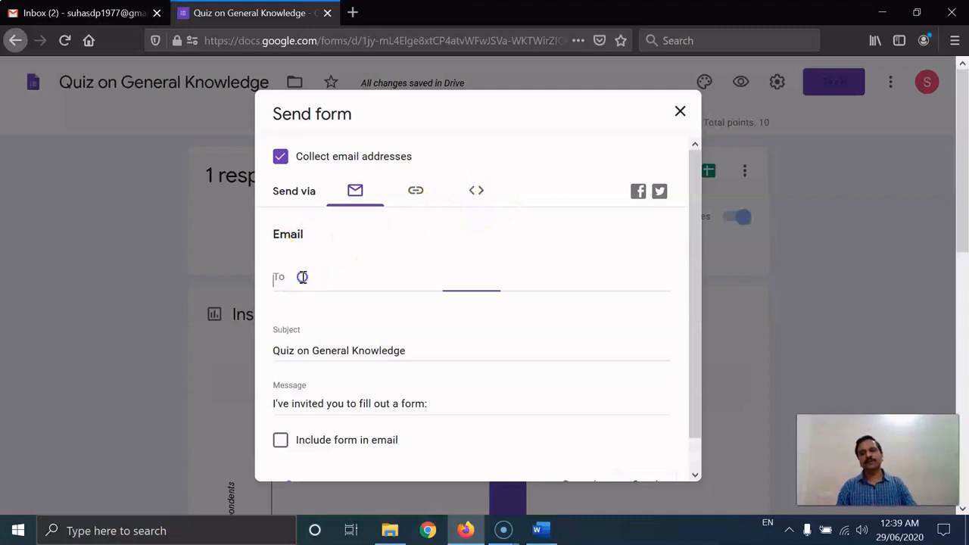
pyautogui.write('s')
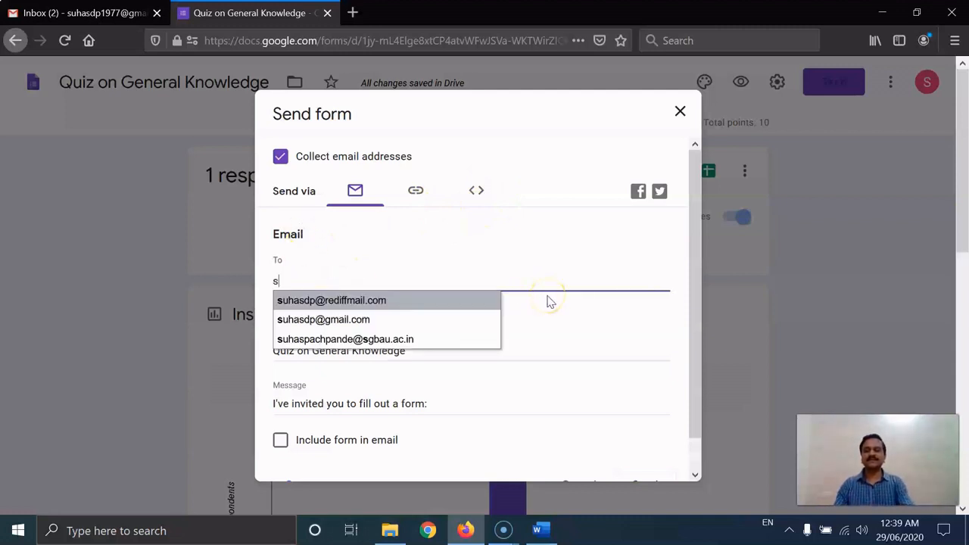
pyautogui.write('uhas')
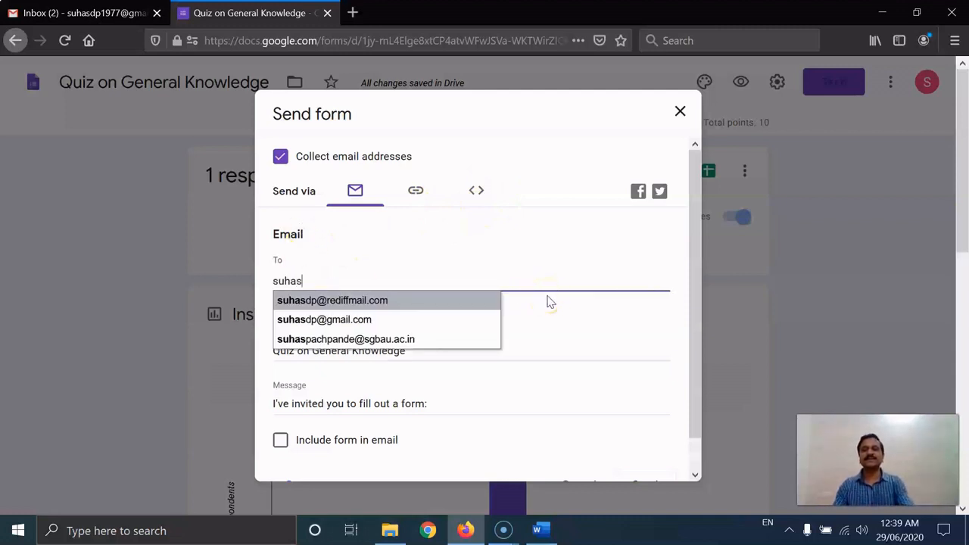
pyautogui.click(399, 313)
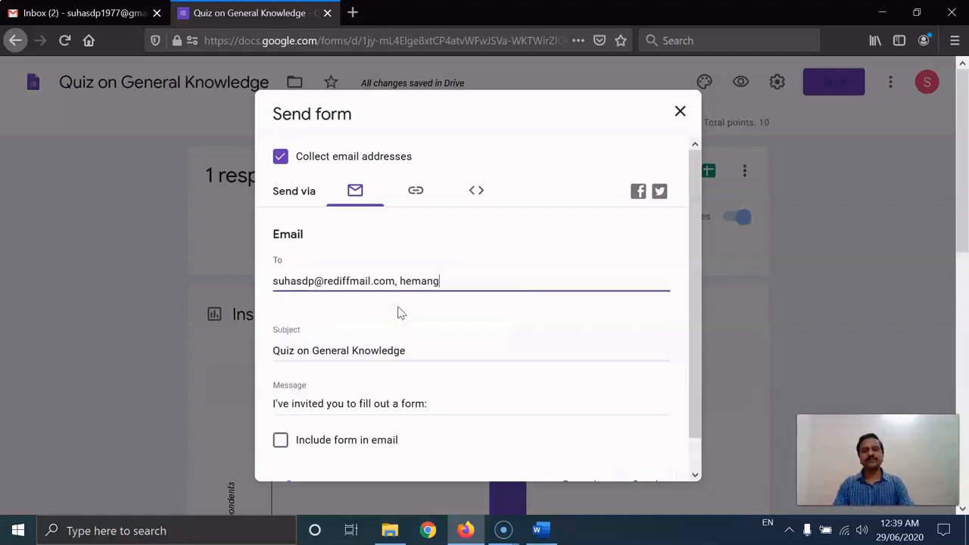
pyautogui.hotkey('ctrl', 'shift', 'Left')
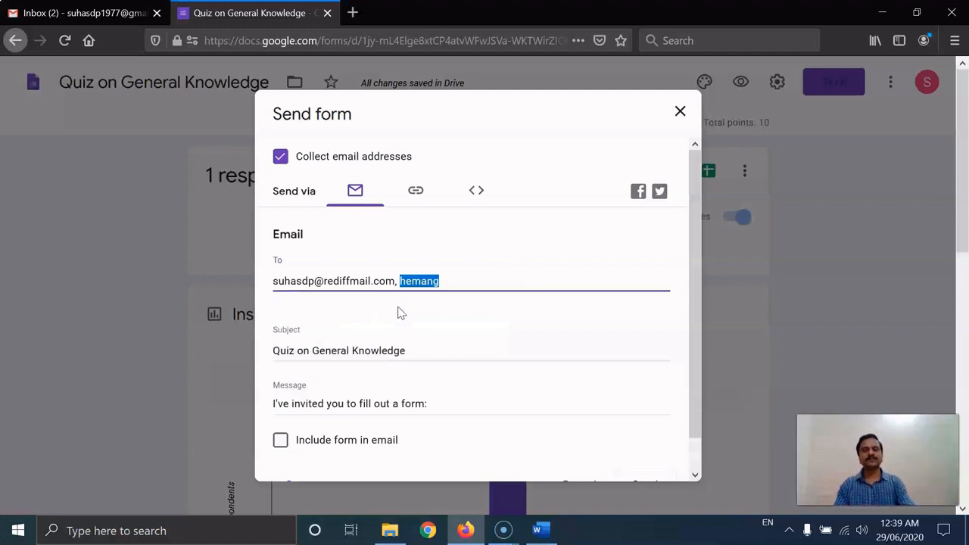
pyautogui.press('BackSpace')
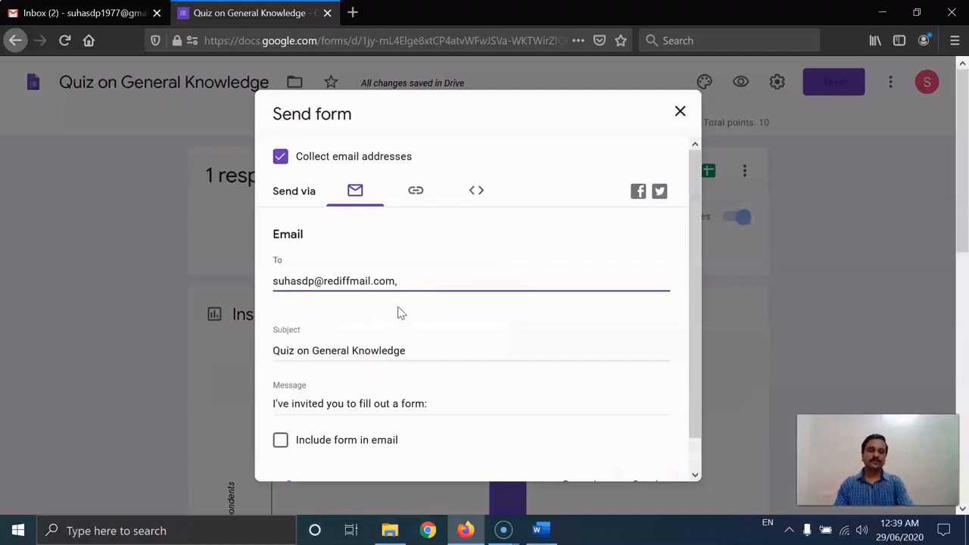
pyautogui.hotkey('ctrl', 'a')
pyautogui.press('BackSpace')
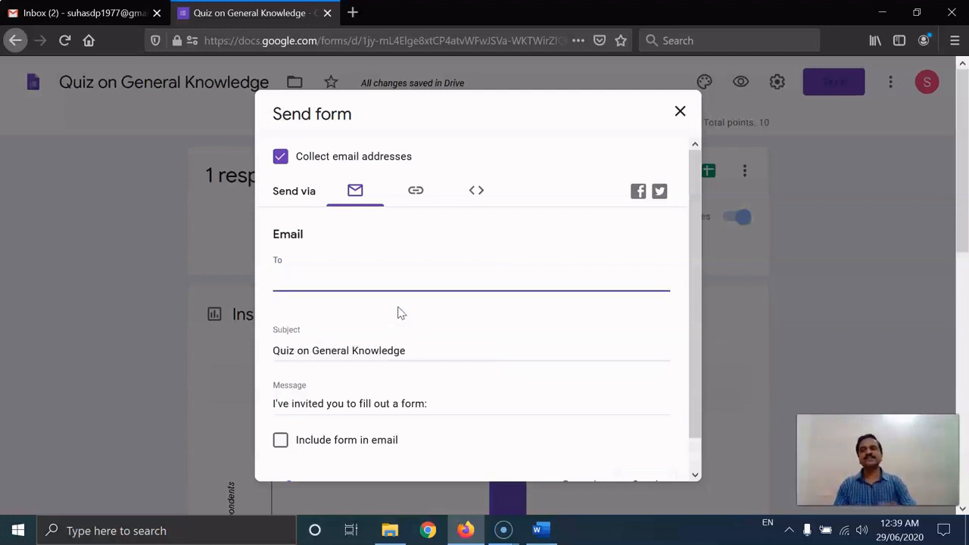
pyautogui.scroll(-1, 399, 338)
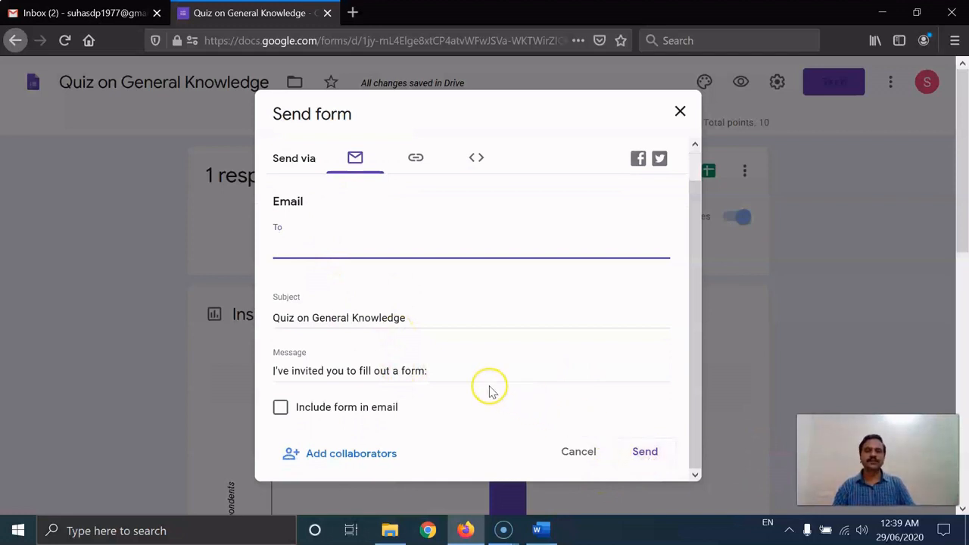
pyautogui.scroll(1, 422, 255)
# - Choose sharing the form by link, shorten the URL, and copy the shortened link
pyautogui.click(419, 198)
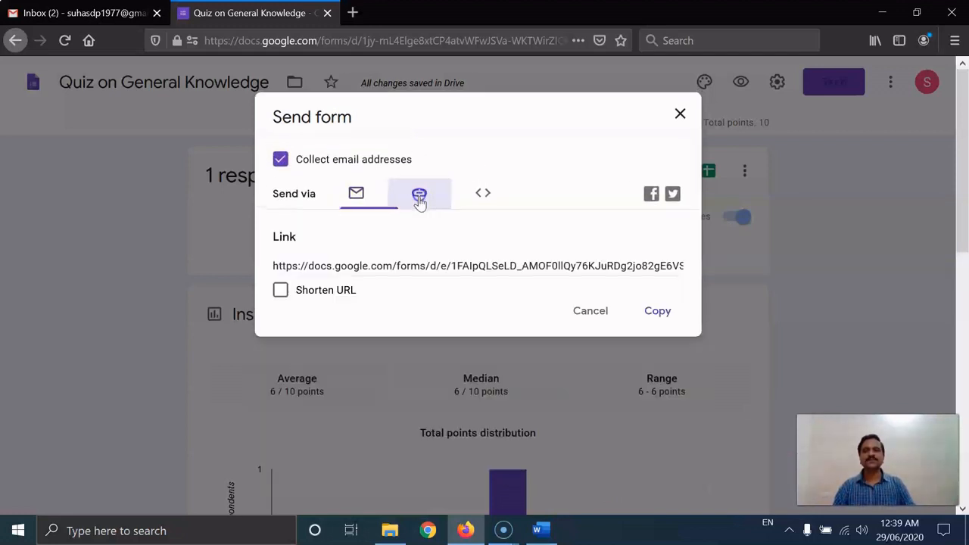
pyautogui.click(331, 269)
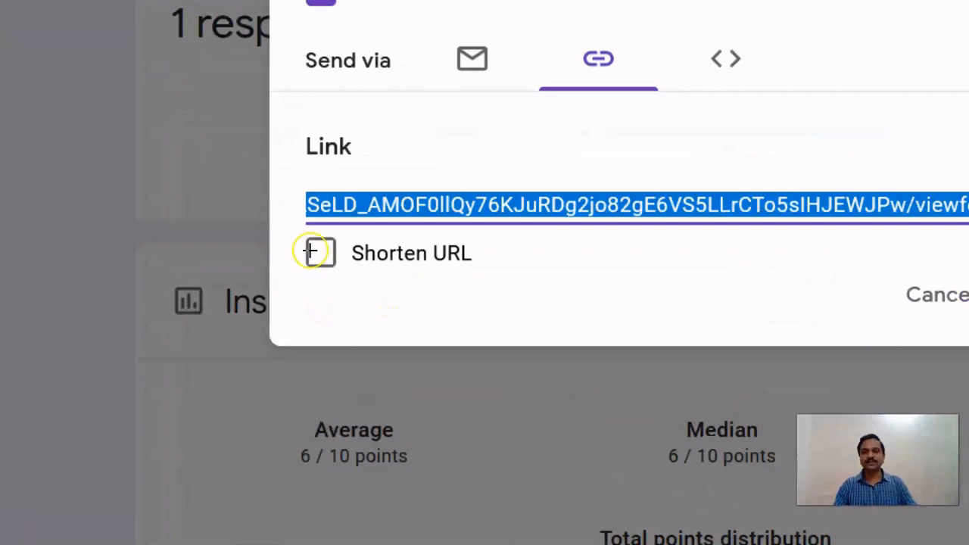
pyautogui.moveTo(312, 253); pyautogui.dragTo(356, 239)
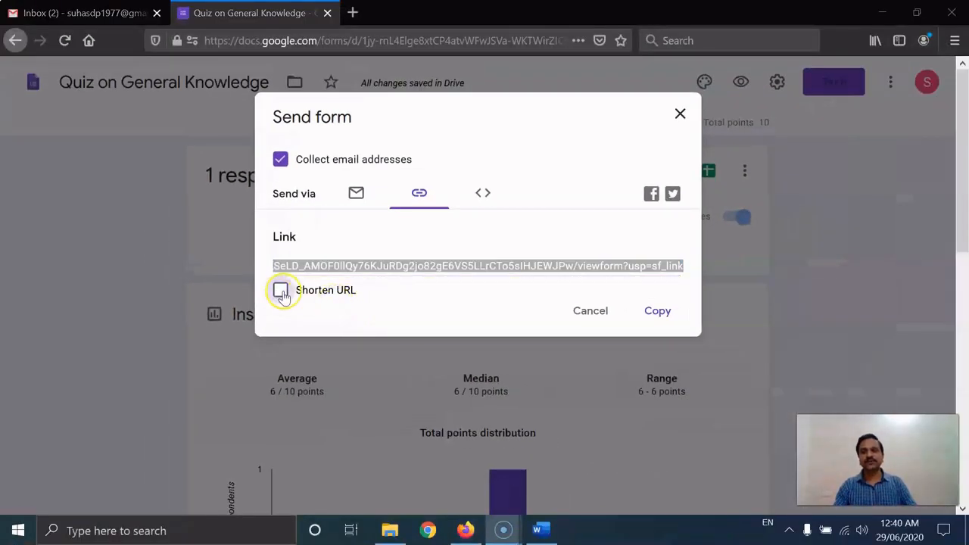
pyautogui.click(281, 293)
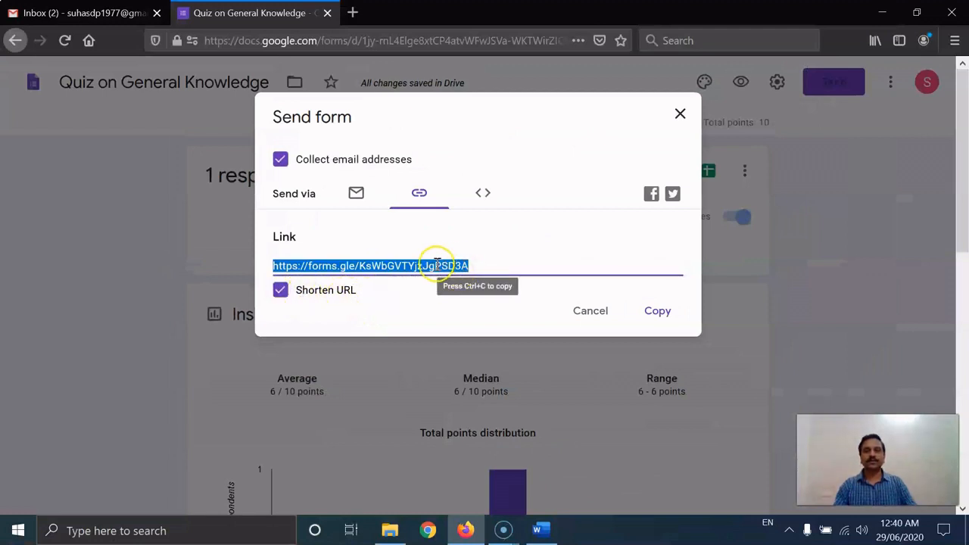
pyautogui.click(656, 311)
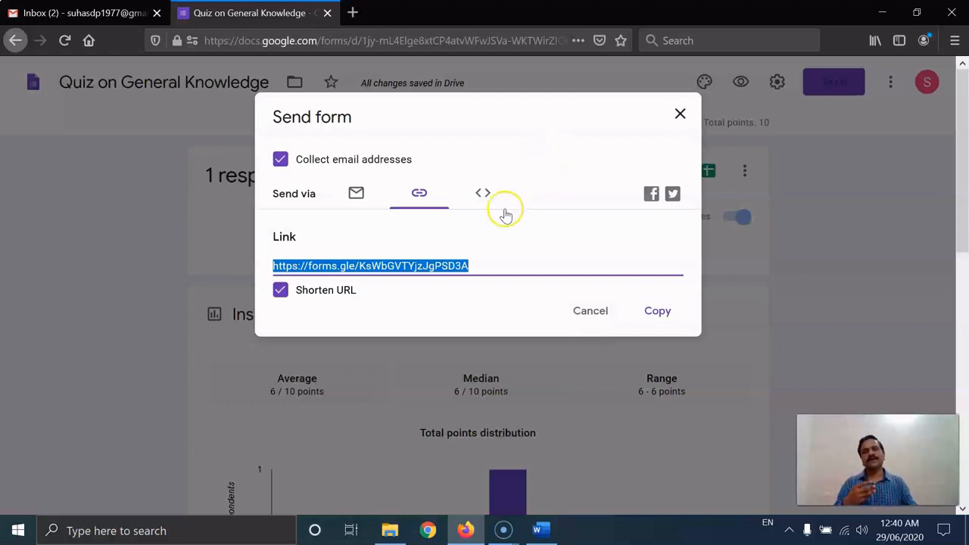
# - View and select the form's embed HTML code, and leave the sending options without sending
pyautogui.click(480, 199)
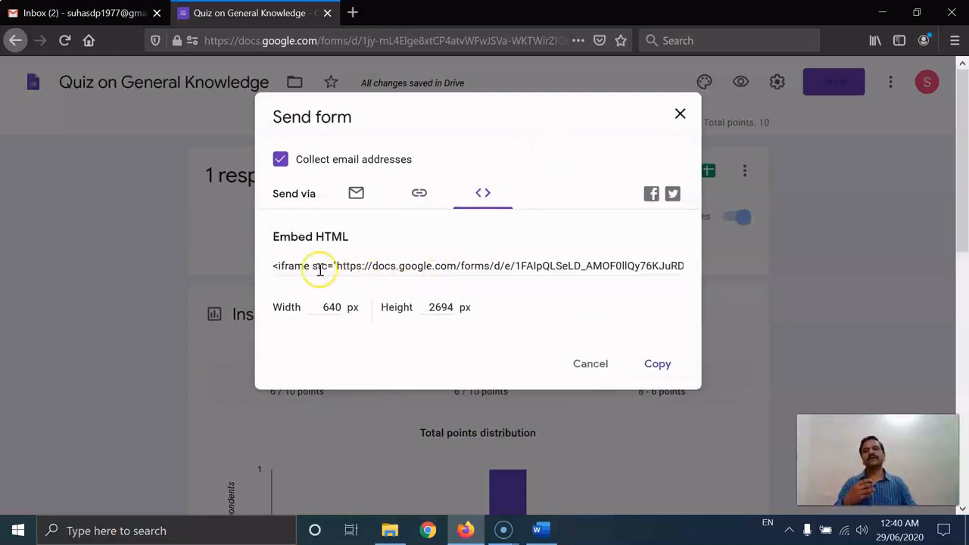
pyautogui.click(283, 266)
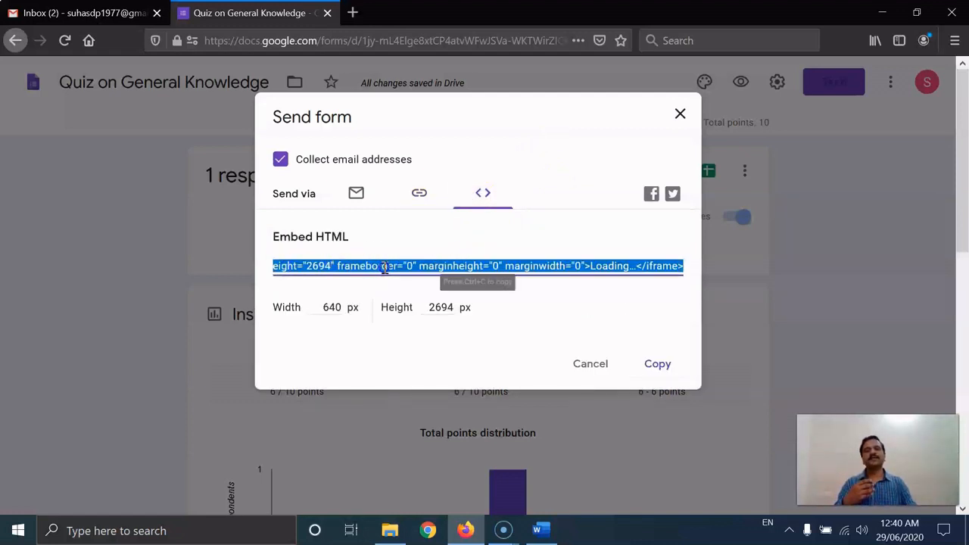
pyautogui.click(541, 265)
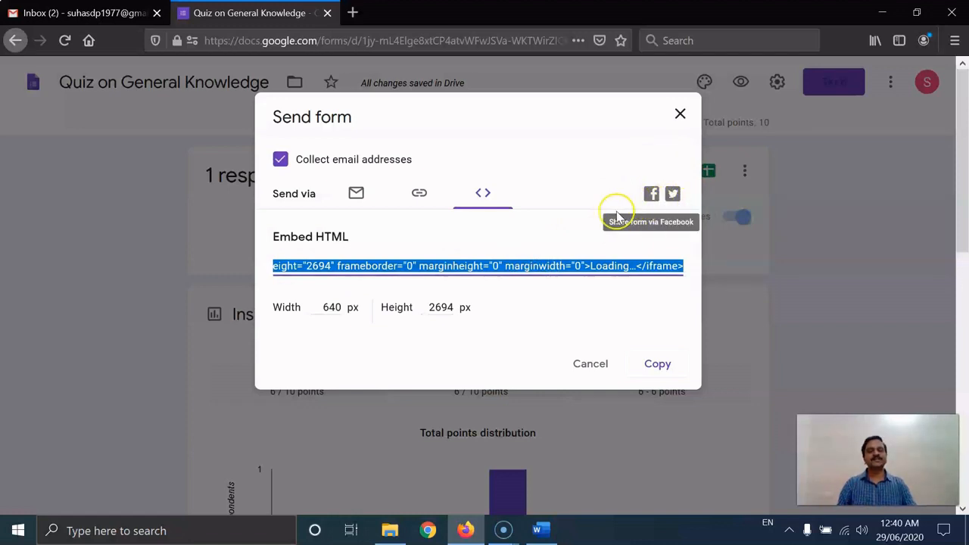
pyautogui.click(600, 367)
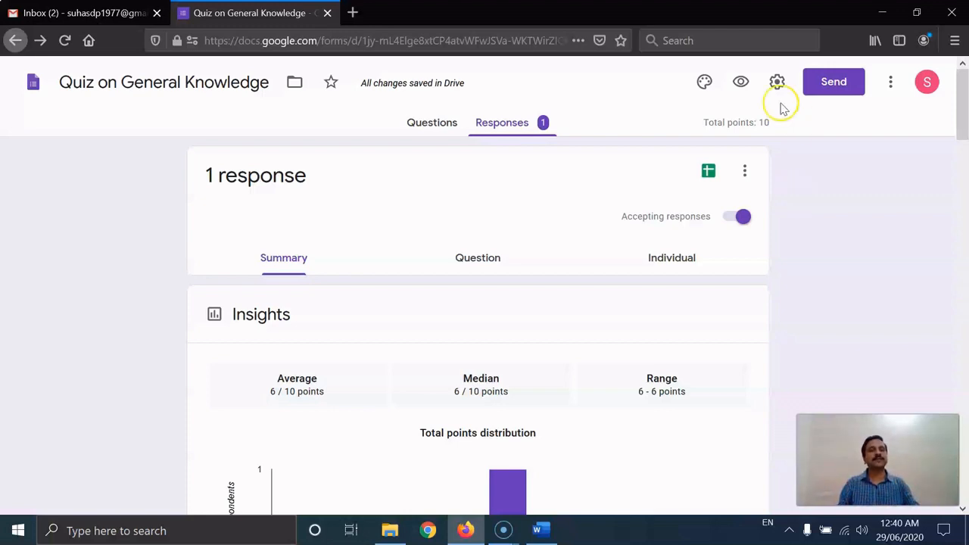
# - Create a new response spreadsheet named Quiz on General Knowledge (Responses), view it, and return to the form
pyautogui.click(709, 173)
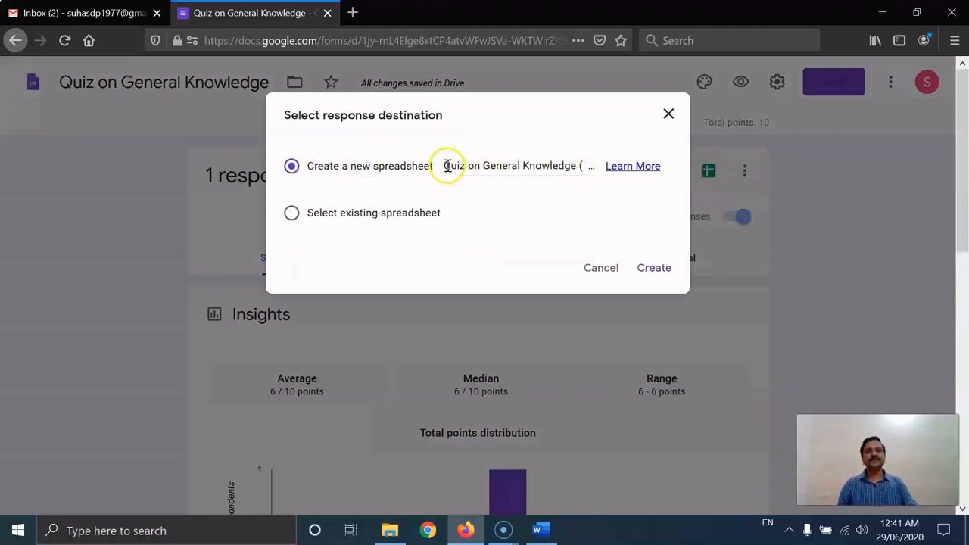
pyautogui.moveTo(447, 166); pyautogui.dragTo(607, 170)
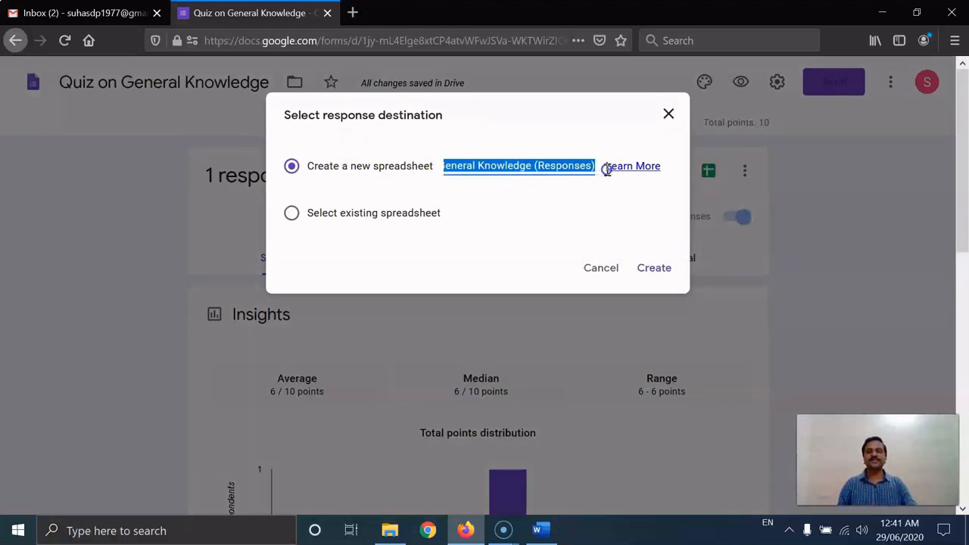
pyautogui.click(659, 275)
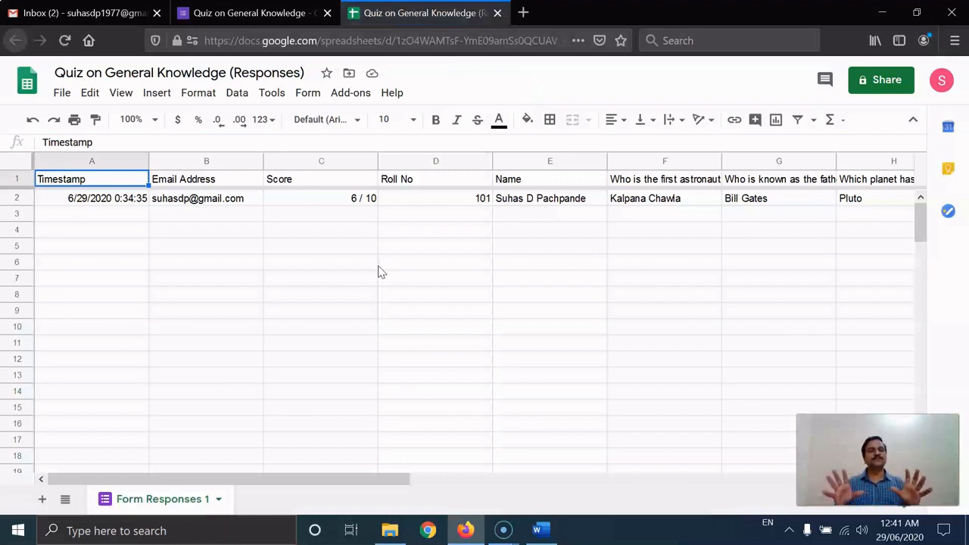
pyautogui.middleClick(446, 23)
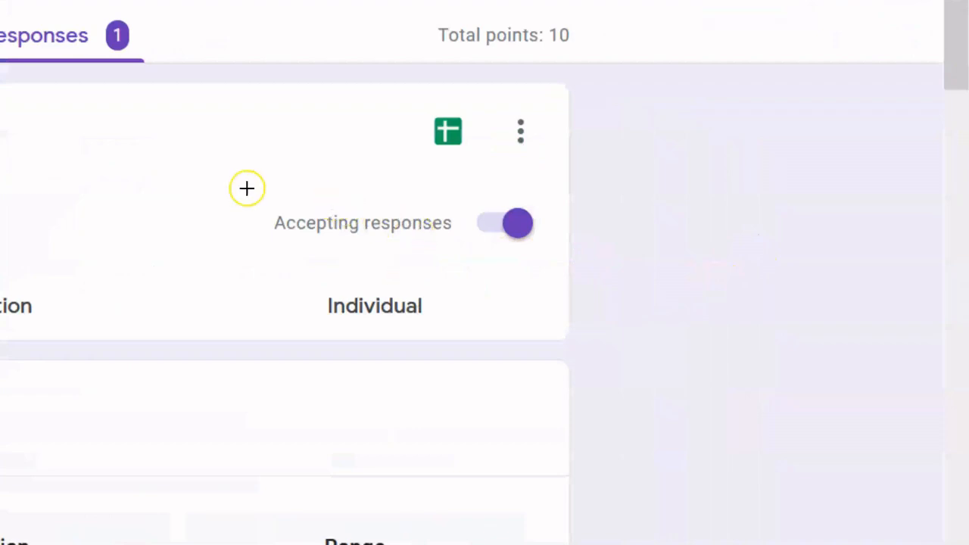
# - Try stopping the form from accepting responses, and turn accepting responses back on
pyautogui.moveTo(245, 187)
pyautogui.mouseDown()
pyautogui.moveTo(295, 244)
pyautogui.moveTo(481, 263)
pyautogui.moveTo(567, 216)
pyautogui.moveTo(465, 189)
pyautogui.moveTo(250, 187)
pyautogui.mouseUp()
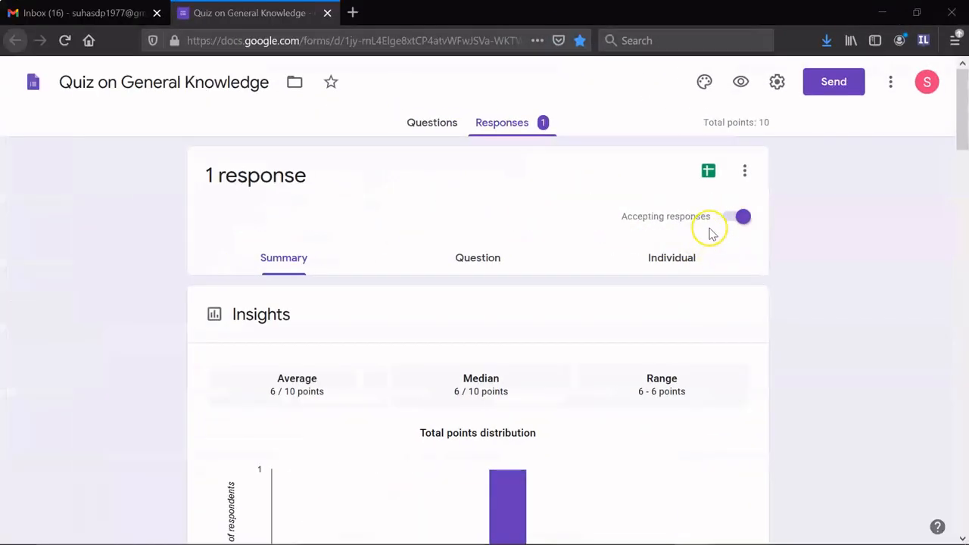
pyautogui.click(686, 219)
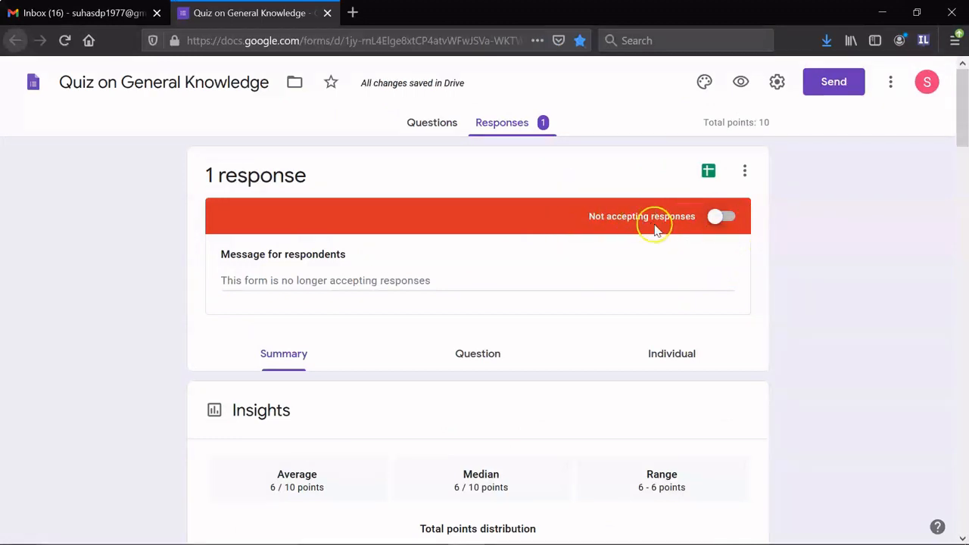
pyautogui.doubleClick(667, 245)
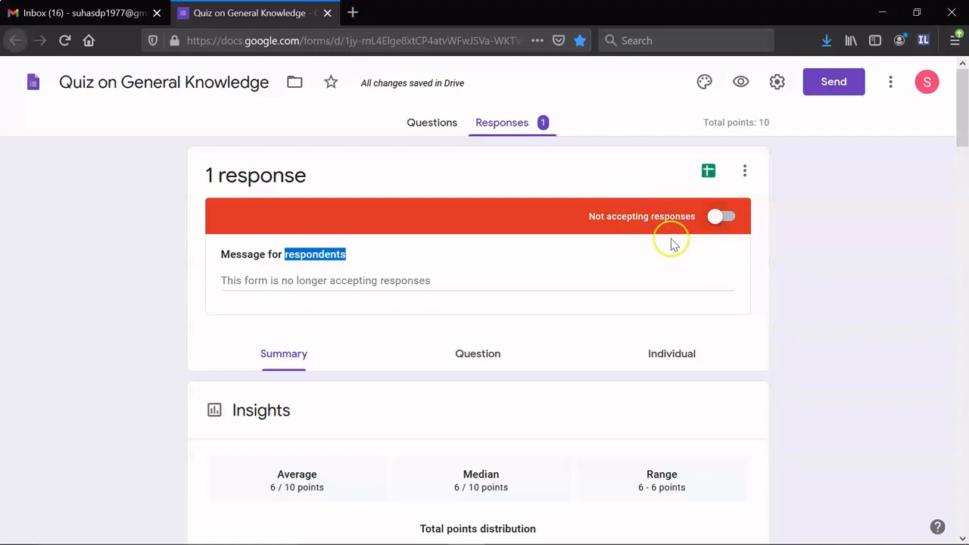
pyautogui.click(763, 227)
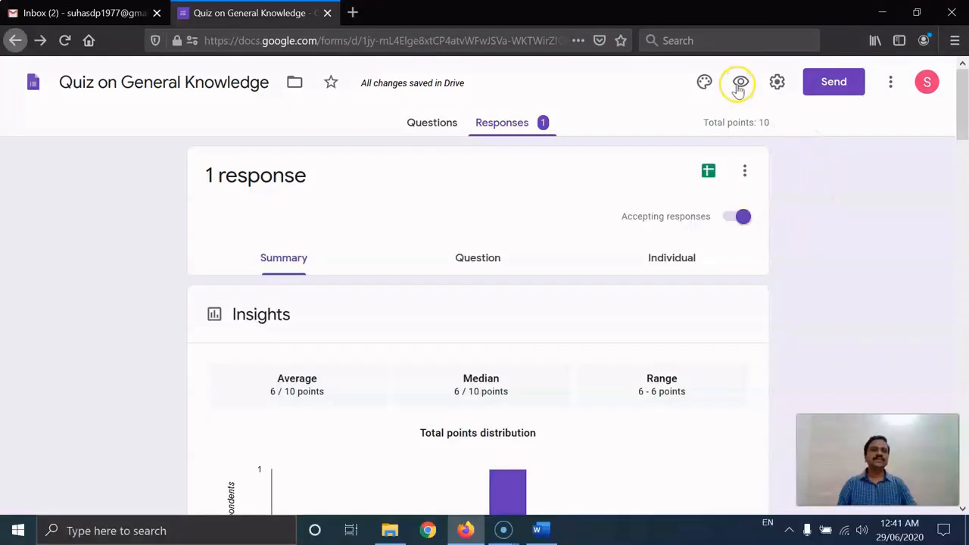
# - Preview the quiz as respondents see it, and close the preview
pyautogui.click(741, 82)
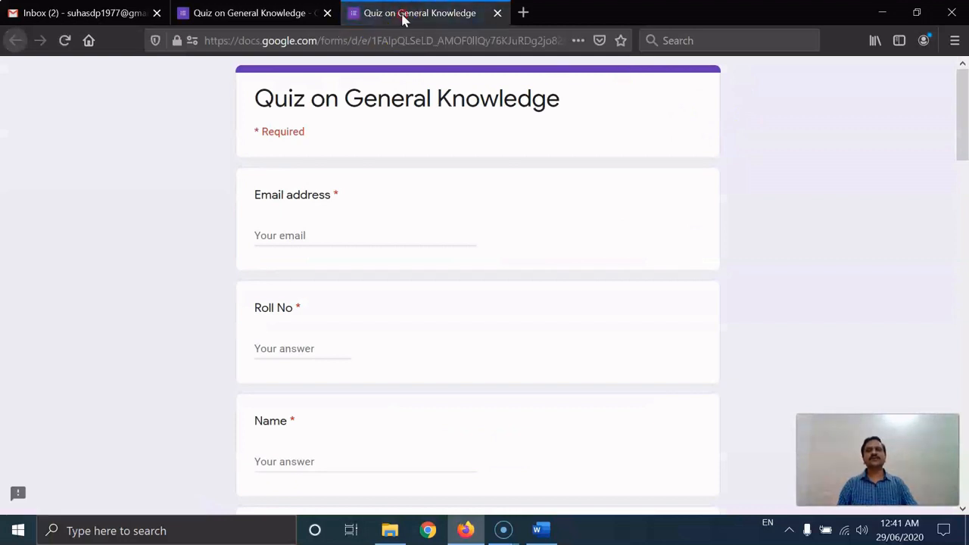
pyautogui.middleClick(402, 19)
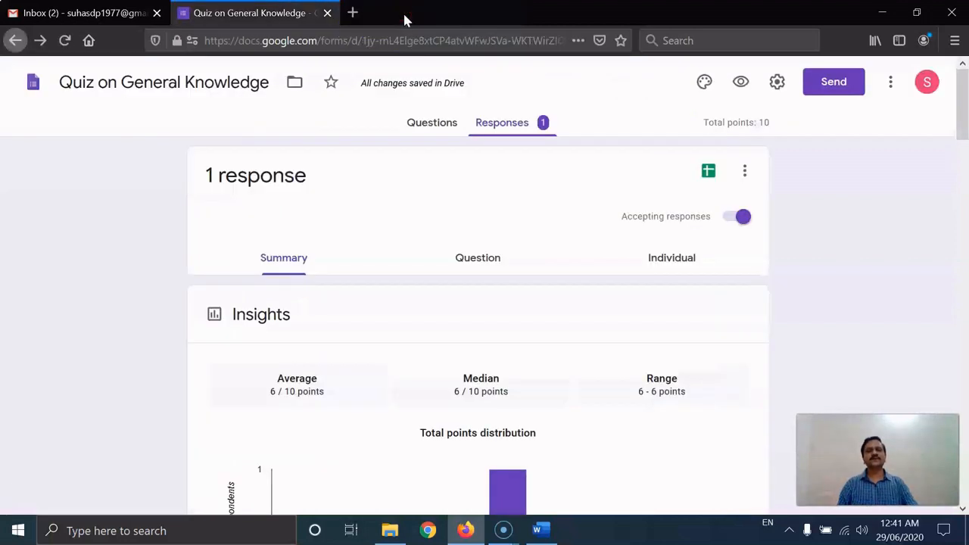